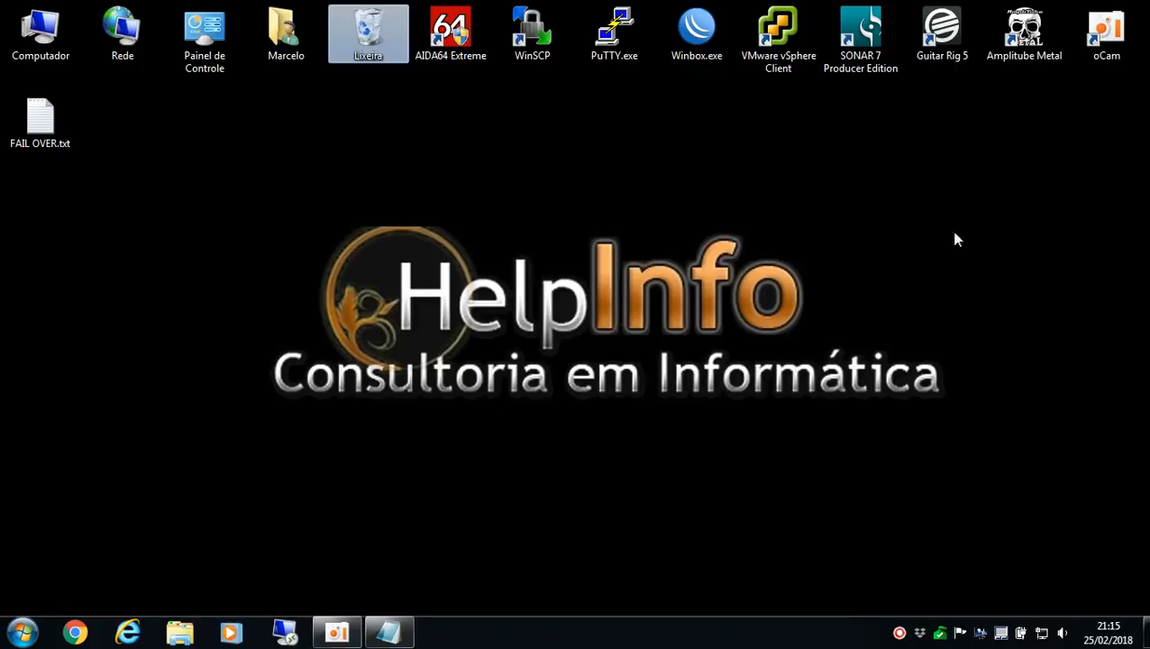
Launch WinBox and connect to the router at 192.168.88.1 with the saved admin login
click(702, 23)
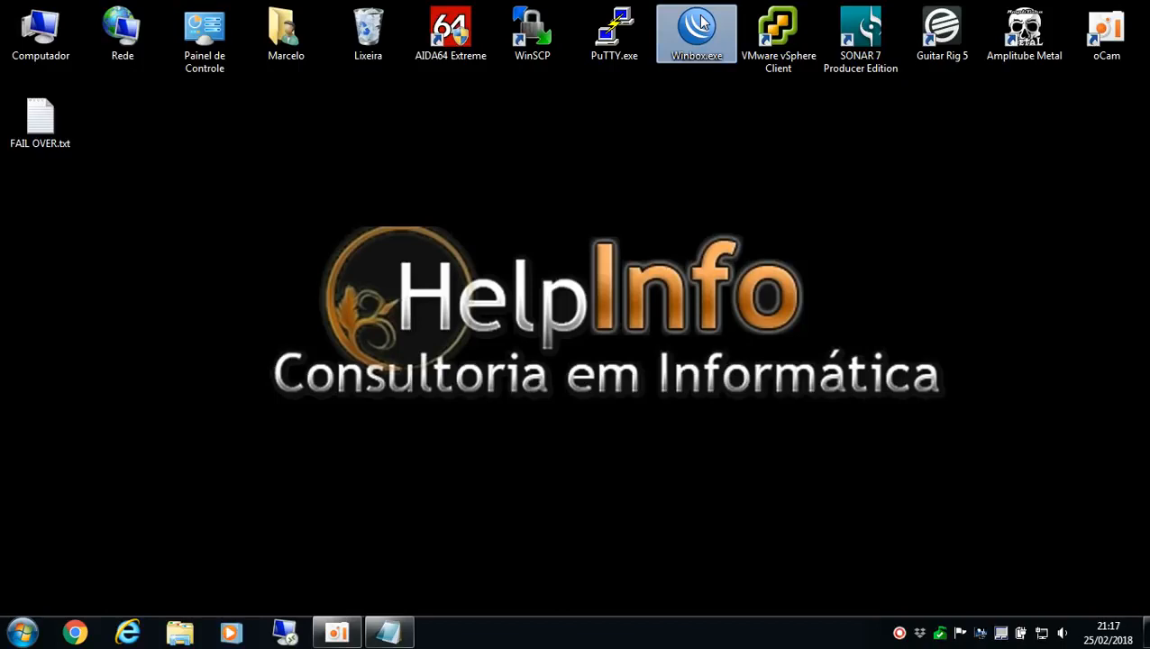
click(470, 587)
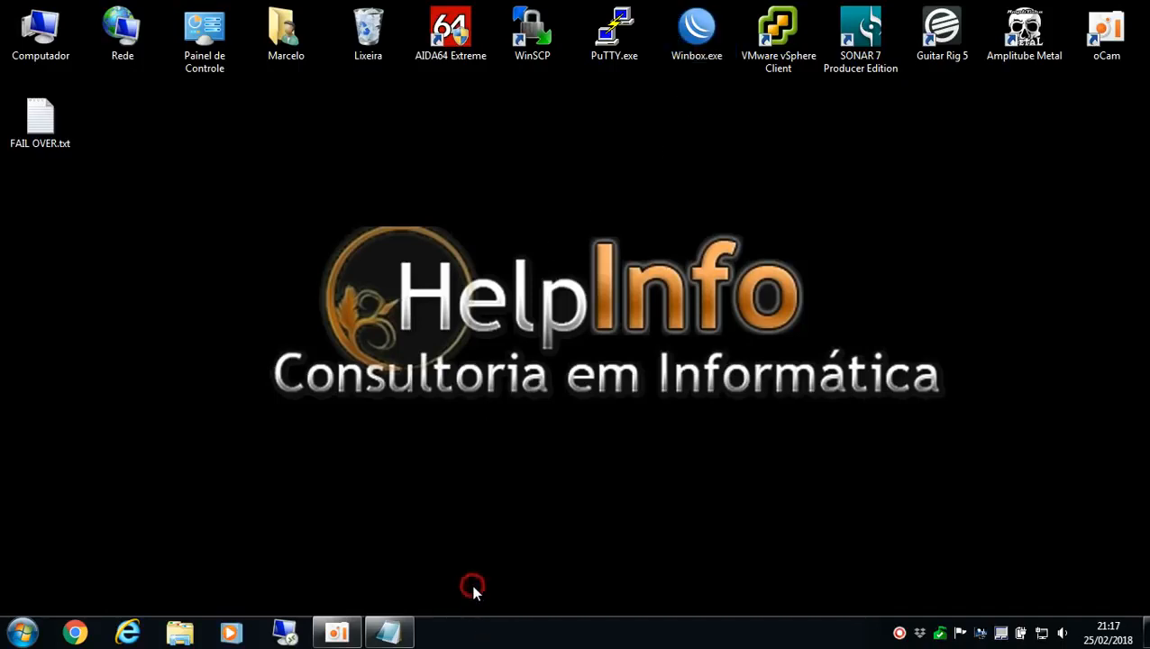
double_click(708, 27)
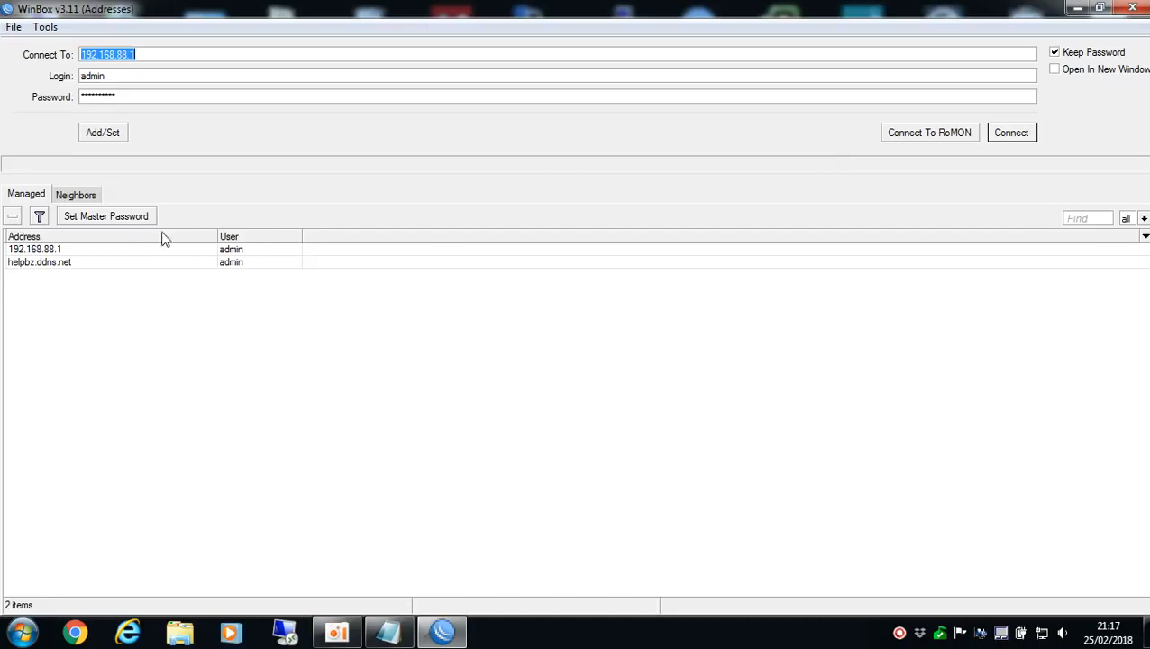
click(1012, 132)
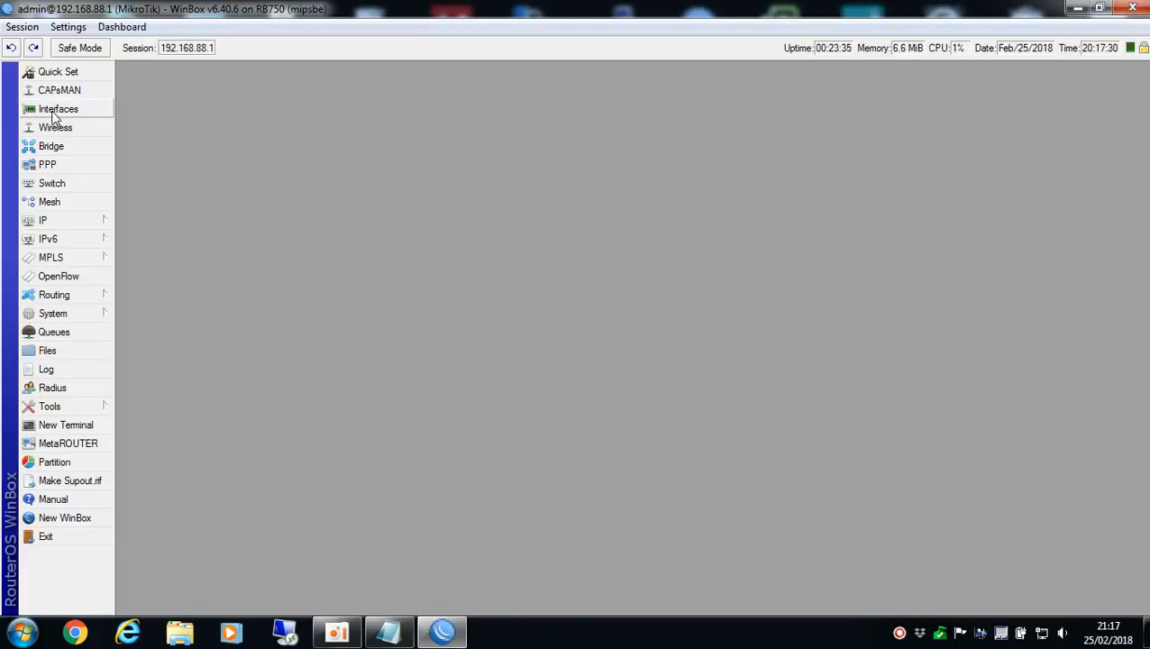
Examine the router's interfaces, focusing on the two WAN ports ETH1-WAN1 and ETH2-WAN2
click(82, 111)
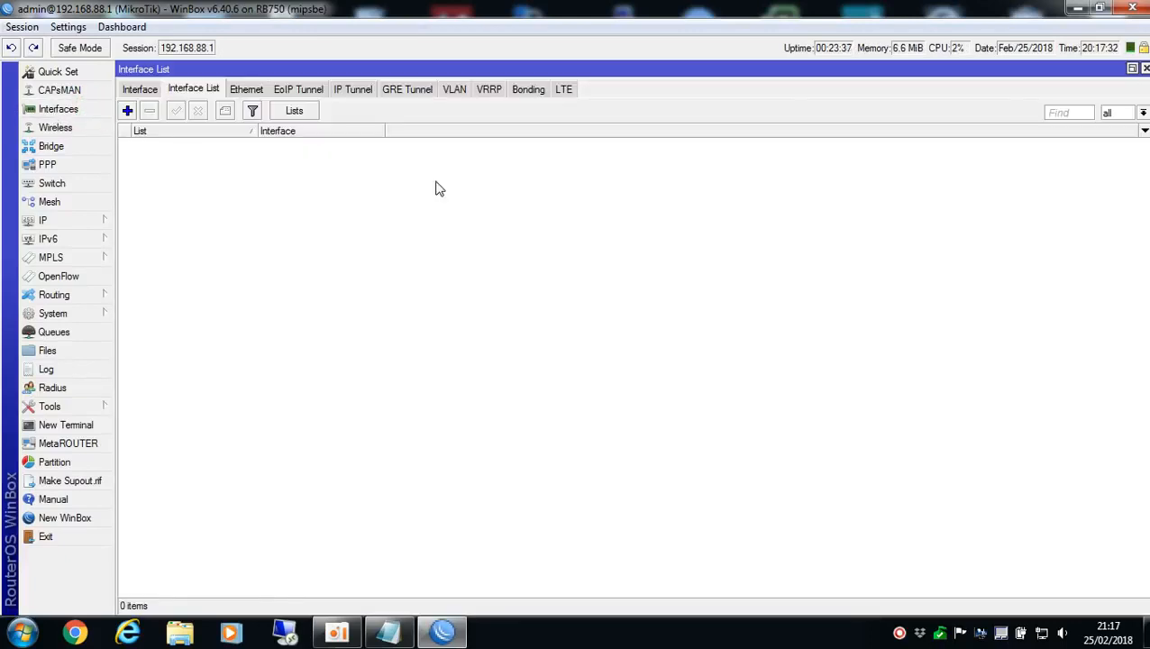
click(141, 88)
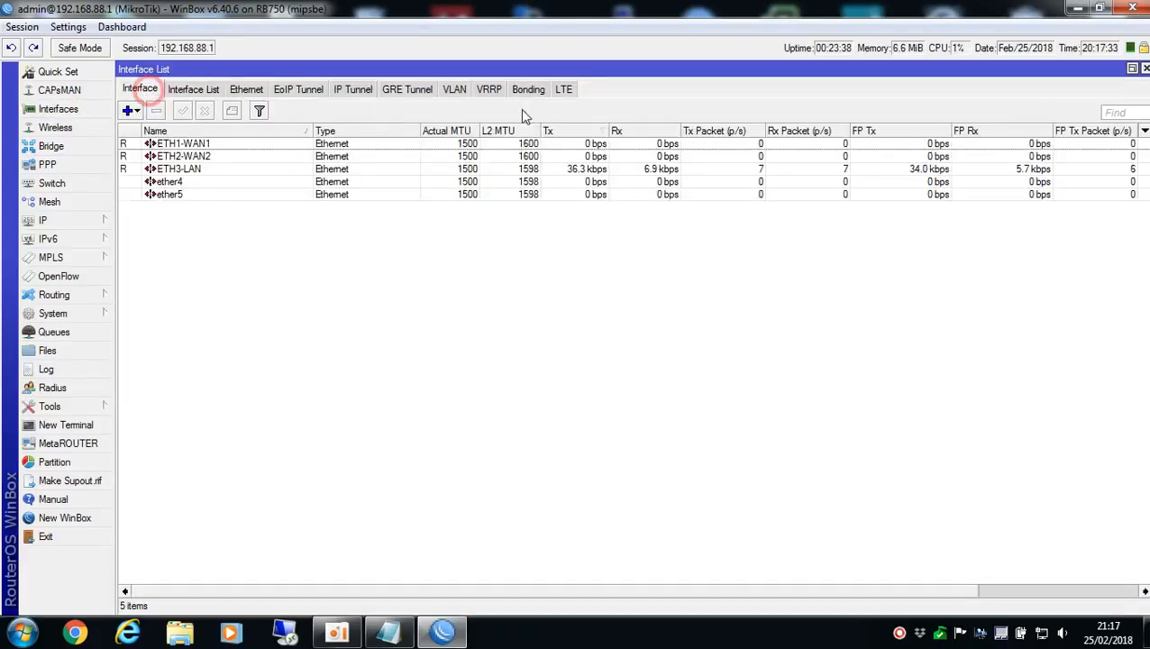
click(1146, 68)
click(65, 109)
click(185, 144)
click(195, 156)
click(199, 144)
click(203, 157)
click(212, 145)
Review the IP addresses assigned to the two WAN interfaces, then close the open windows
click(54, 220)
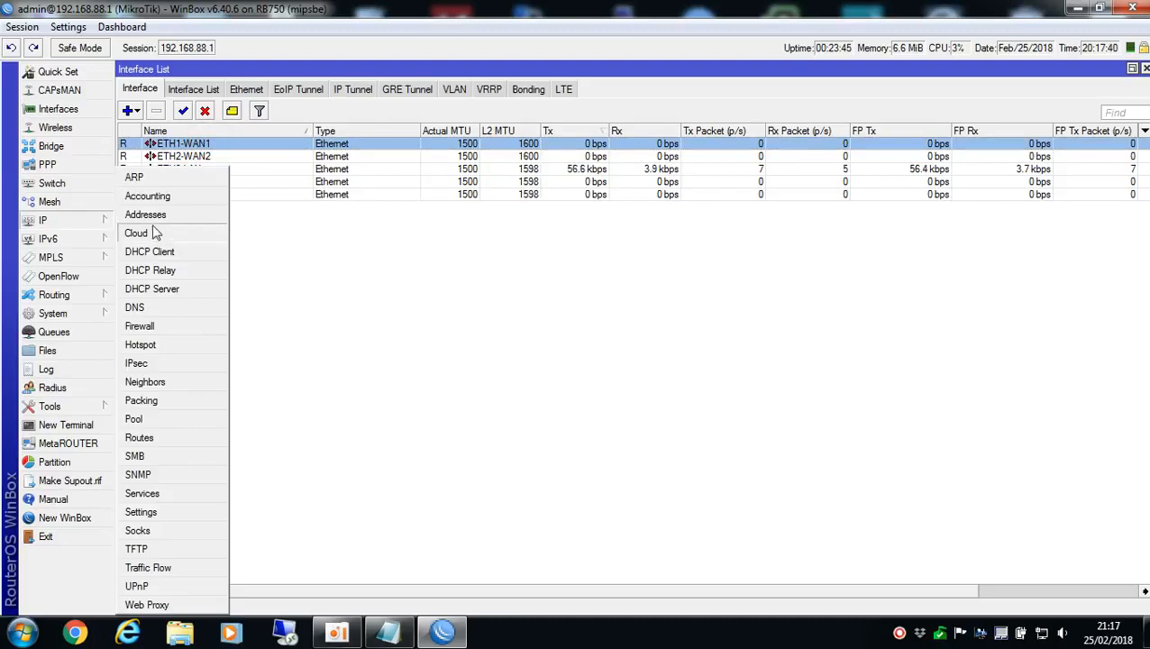
click(163, 213)
click(185, 123)
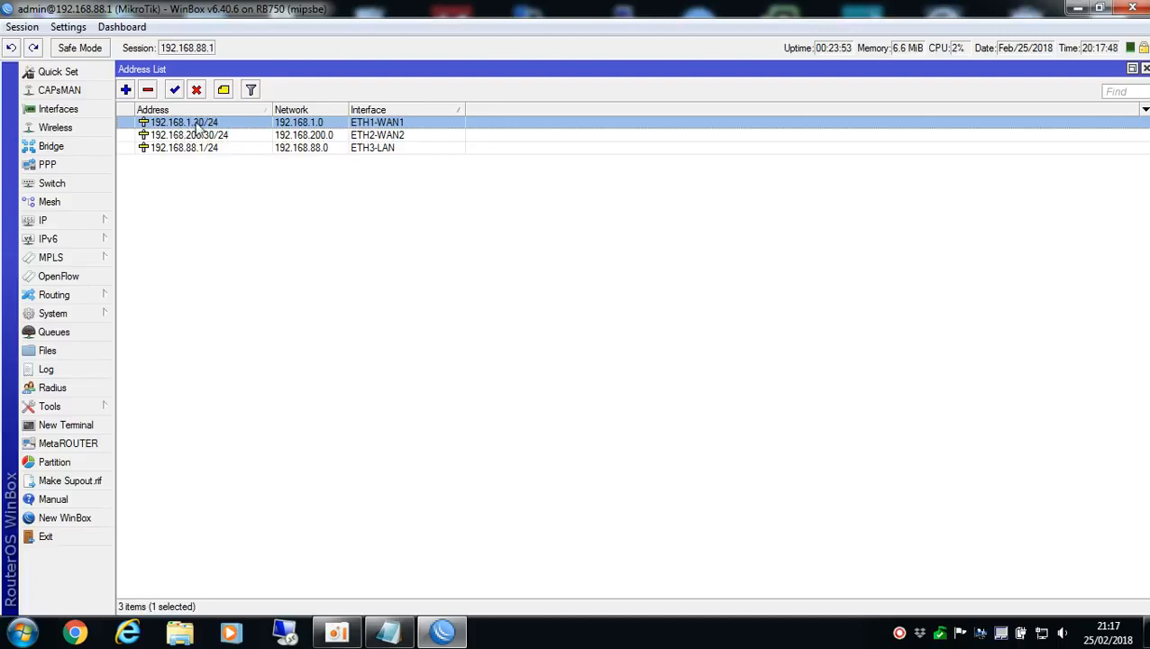
click(203, 136)
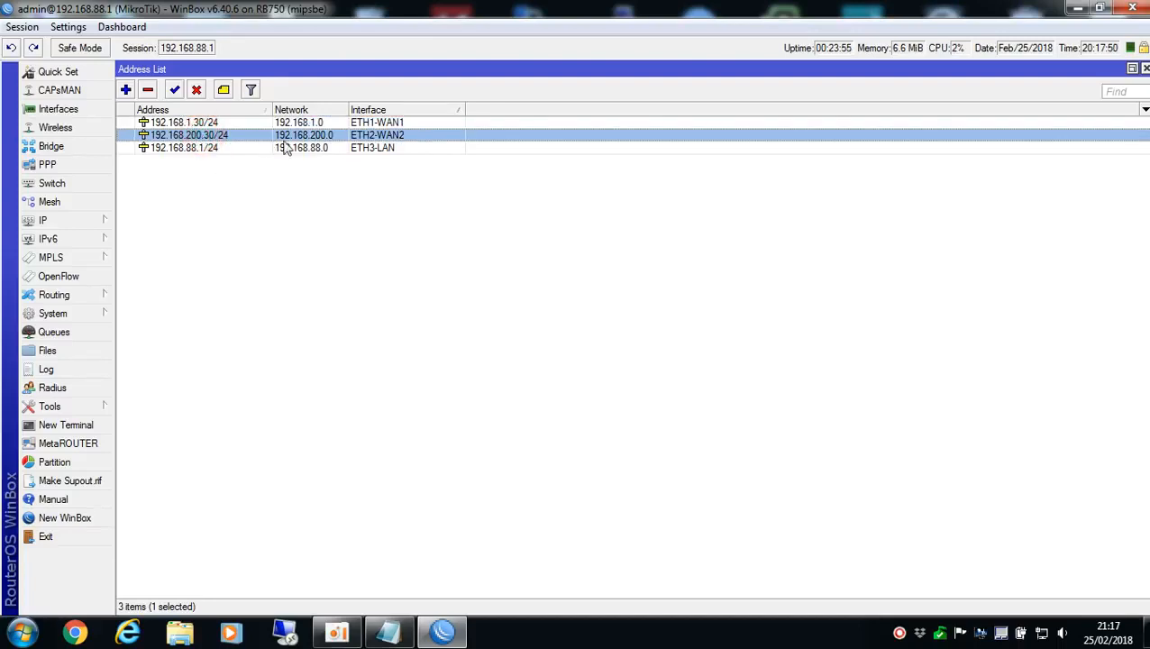
click(396, 124)
click(397, 135)
click(1145, 69)
click(1146, 68)
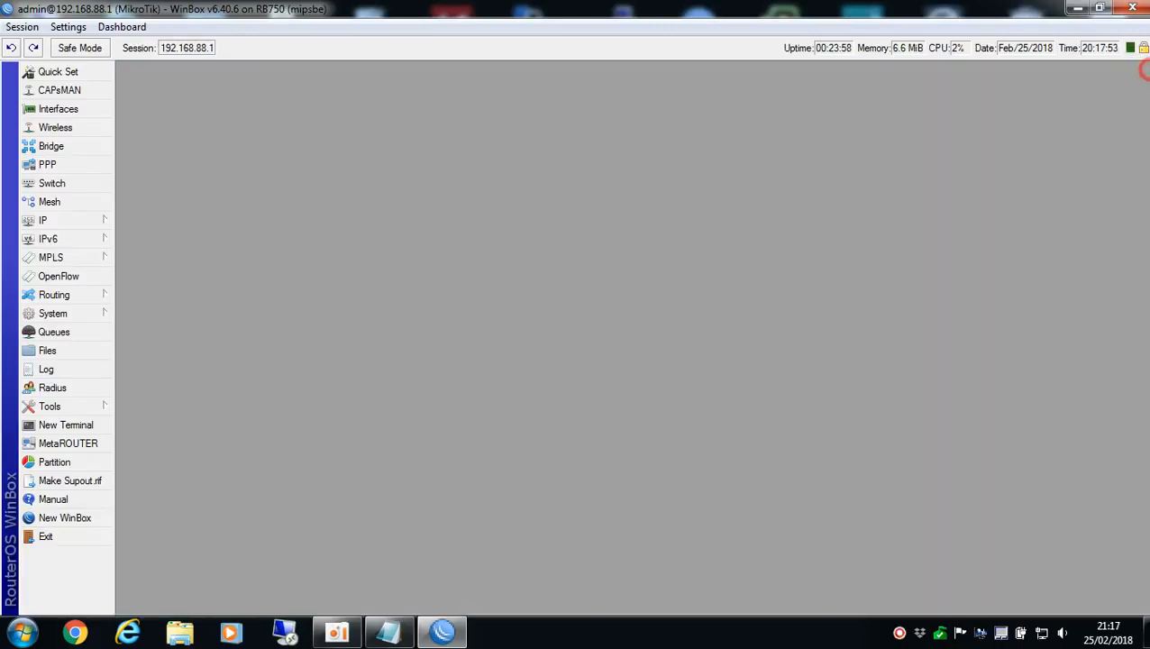
Check the defined interface lists for the LINKS entry
click(52, 224)
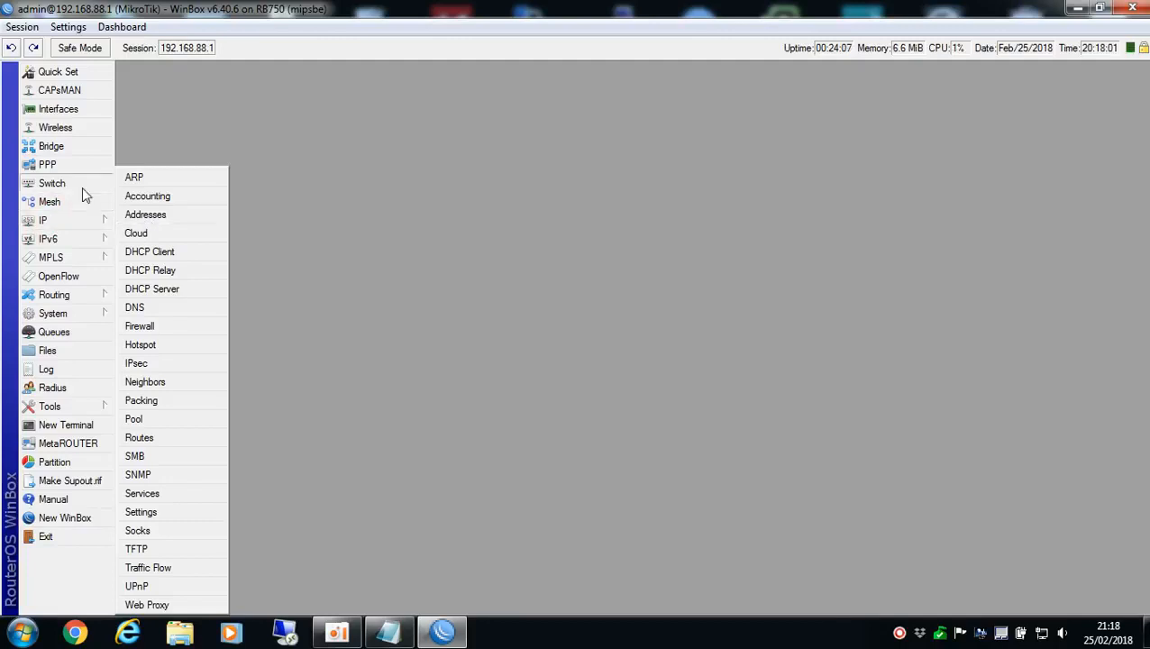
click(76, 111)
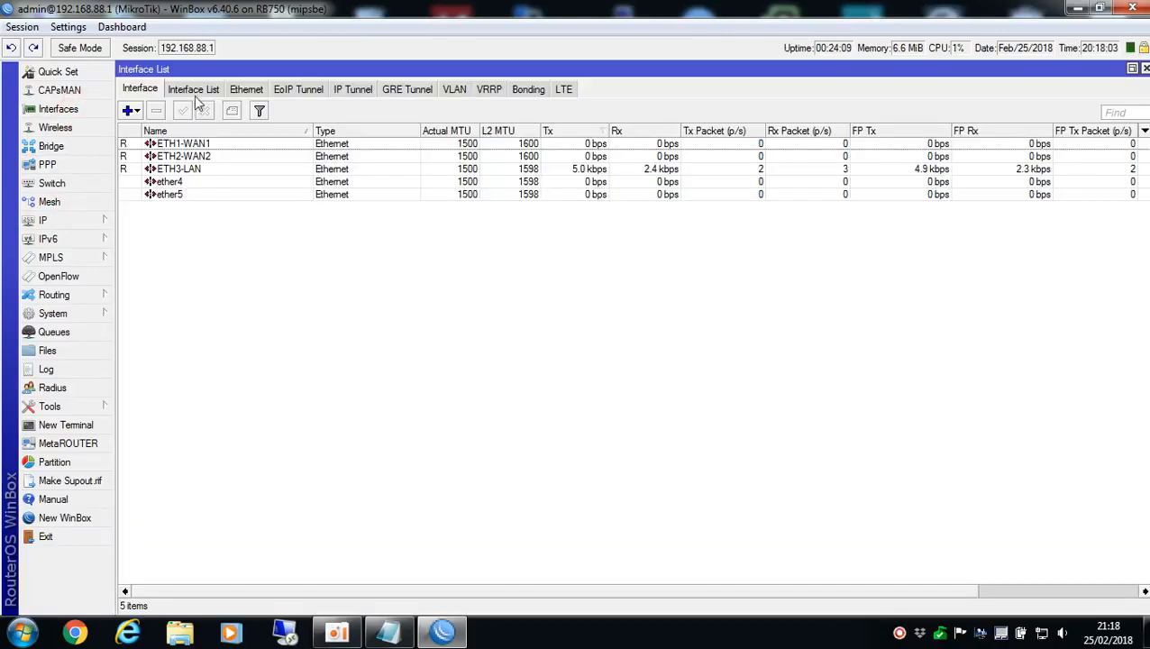
click(187, 89)
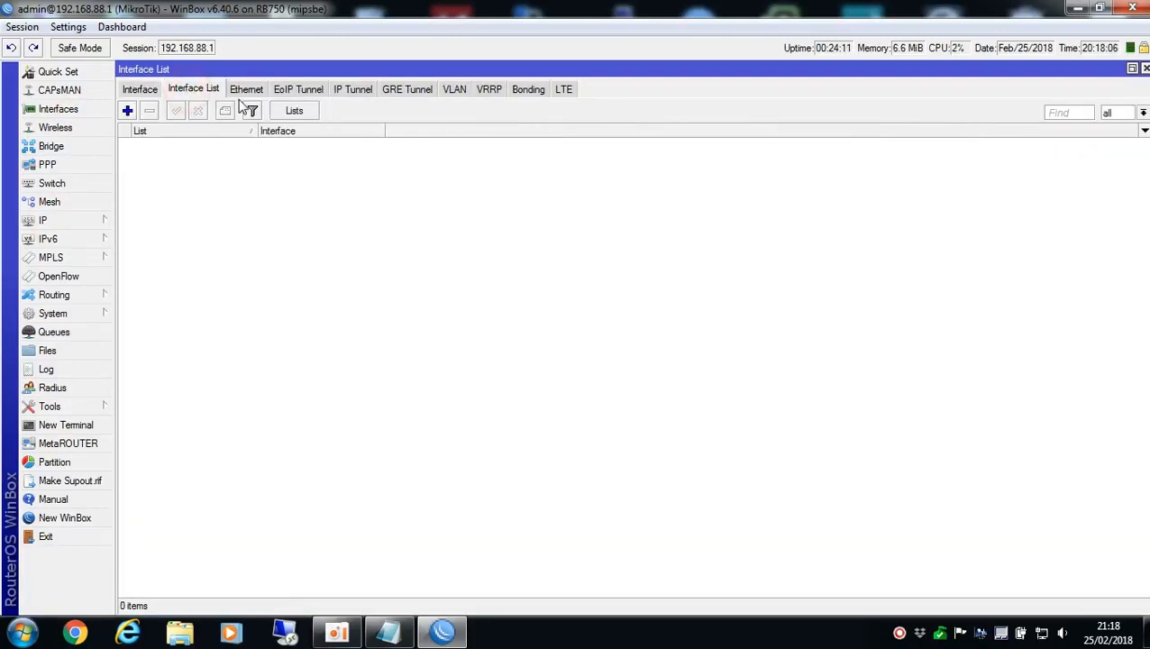
click(294, 111)
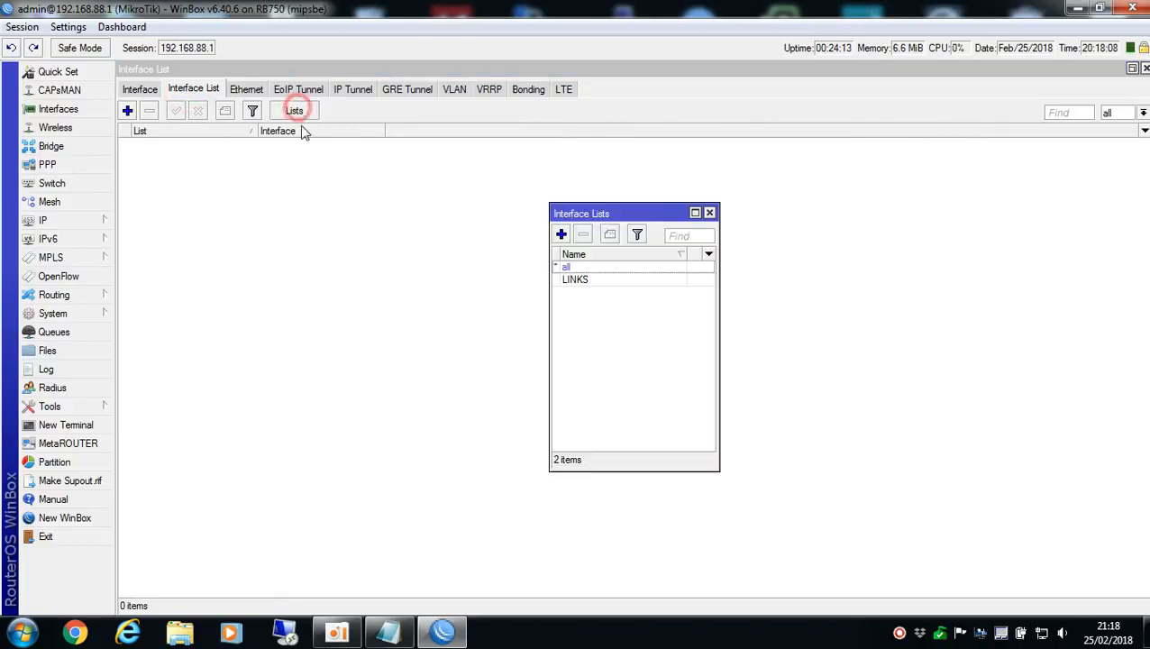
click(577, 281)
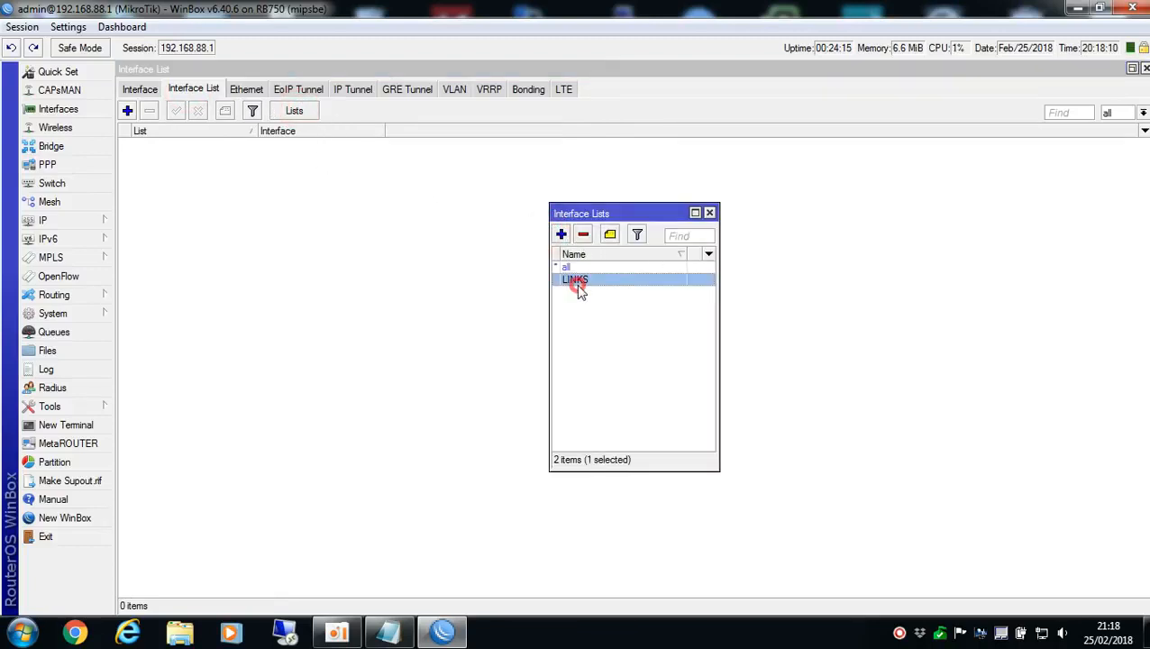
click(710, 213)
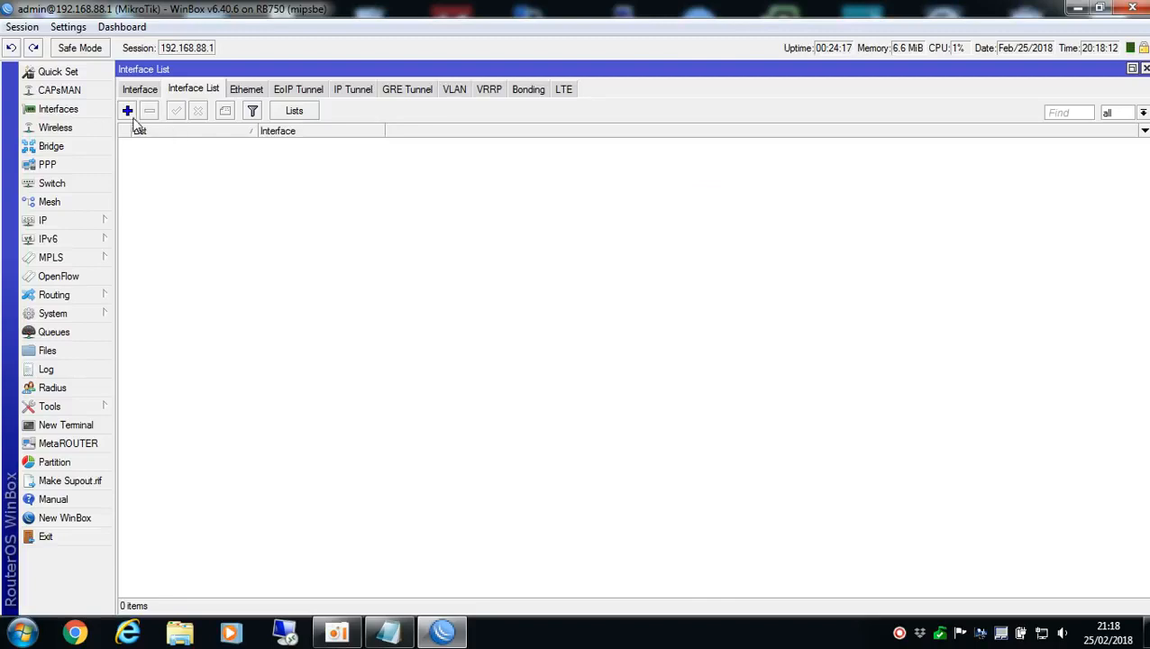
Add ETH1-WAN1 and ETH2-WAN2 as members of the LINKS interface list
click(127, 110)
click(617, 288)
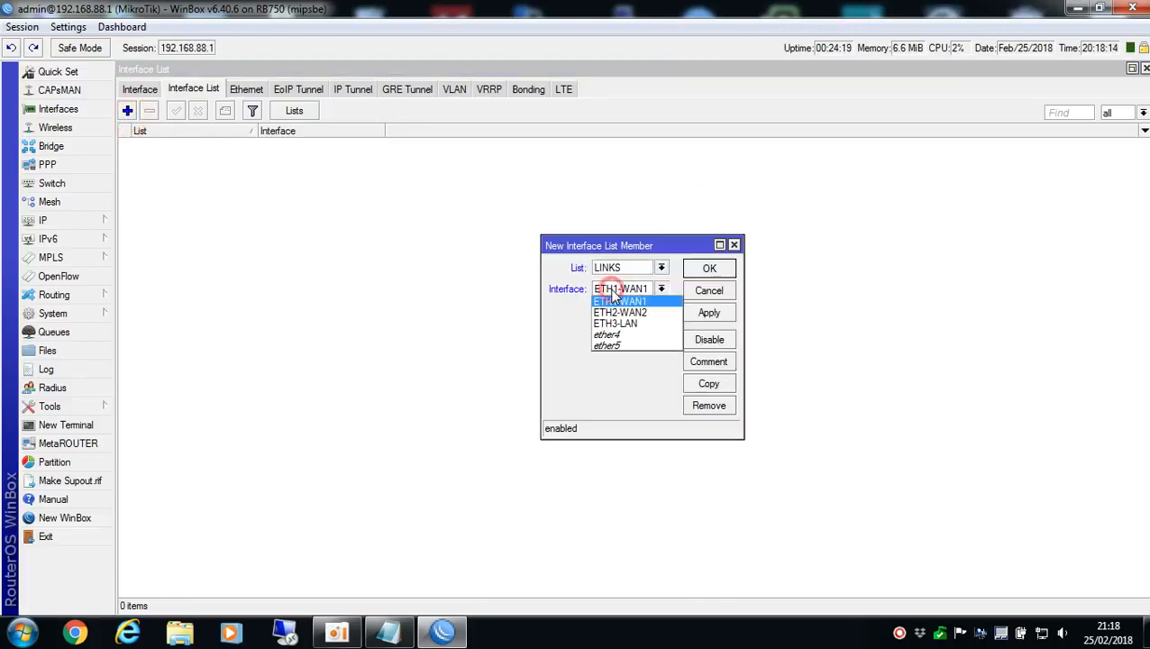
click(620, 300)
click(690, 268)
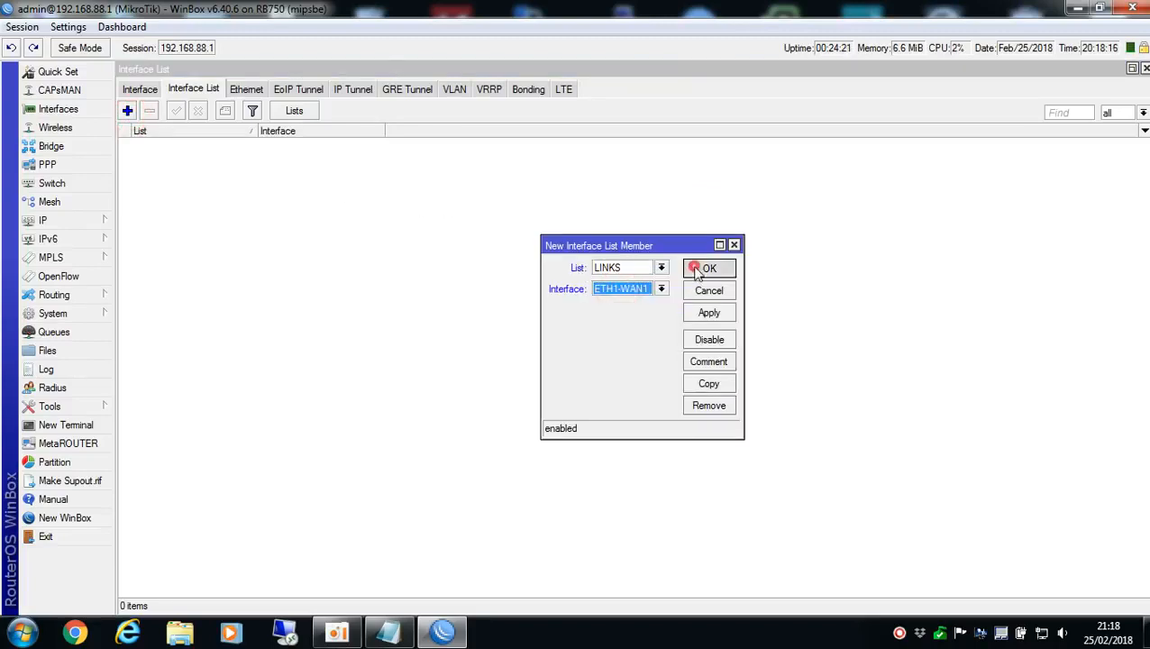
click(128, 110)
click(628, 289)
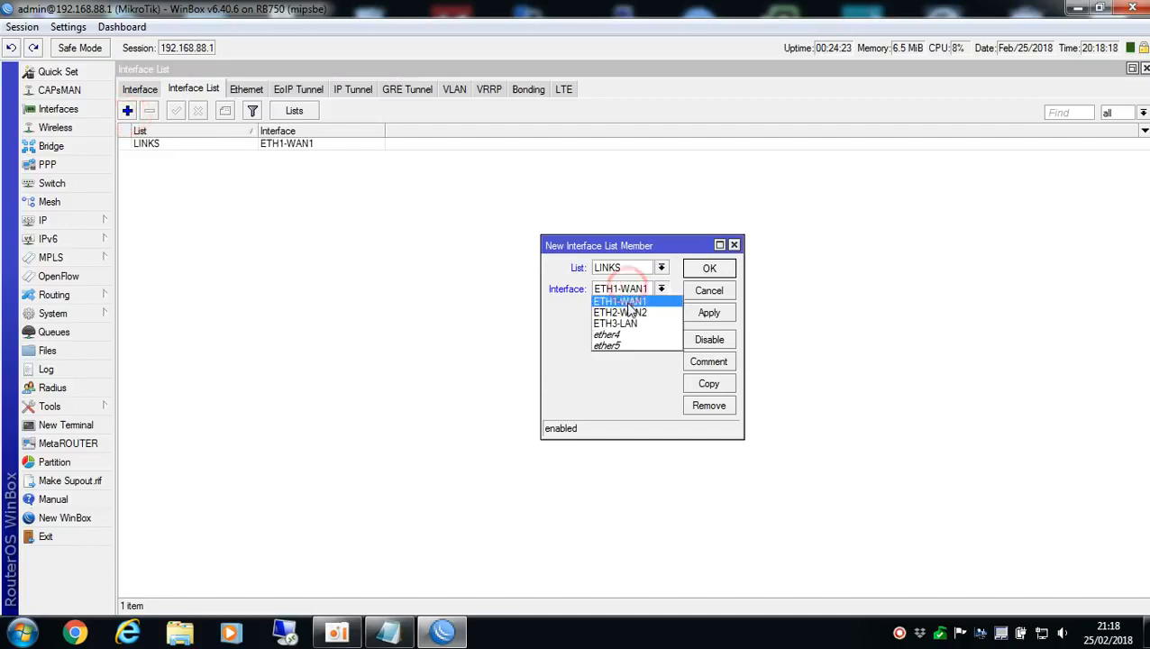
click(621, 311)
click(709, 270)
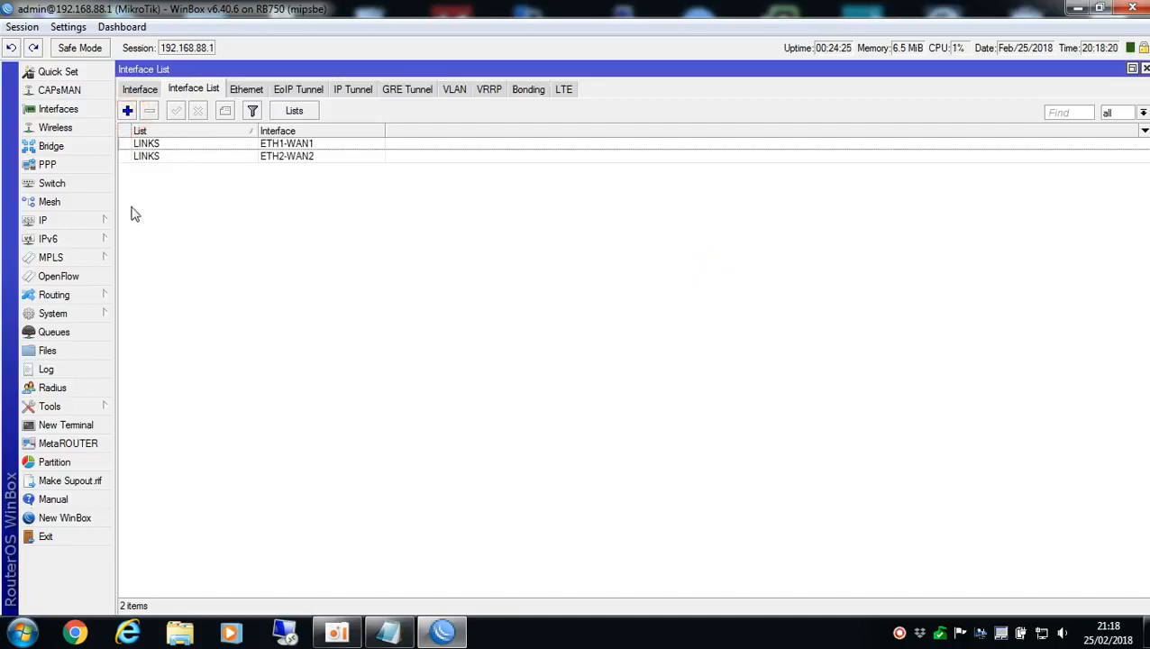
Create a new firewall NAT rule in the srcnat chain with LINKS as its outgoing interface list
click(56, 223)
click(176, 326)
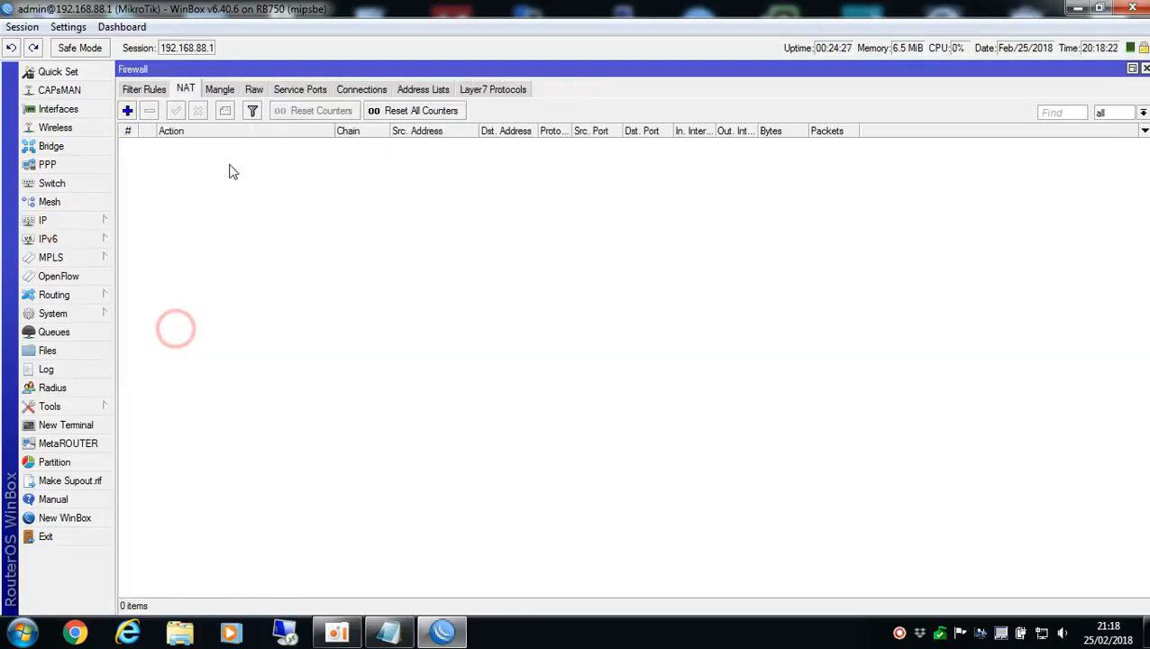
click(127, 110)
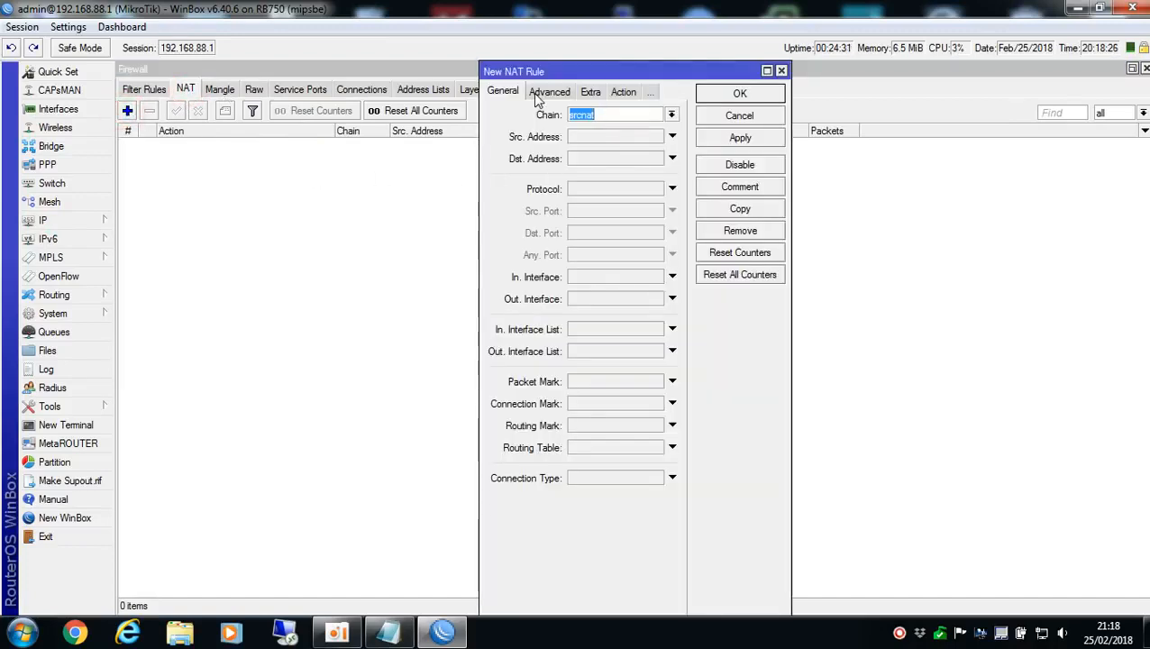
click(538, 97)
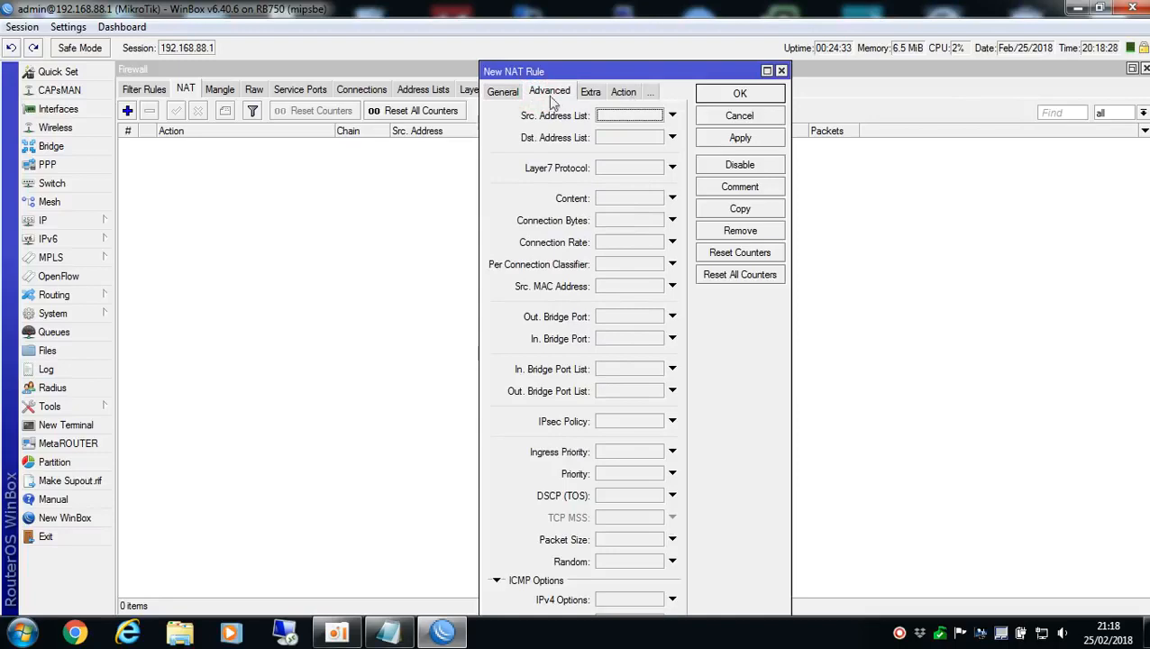
click(505, 93)
click(577, 363)
click(582, 364)
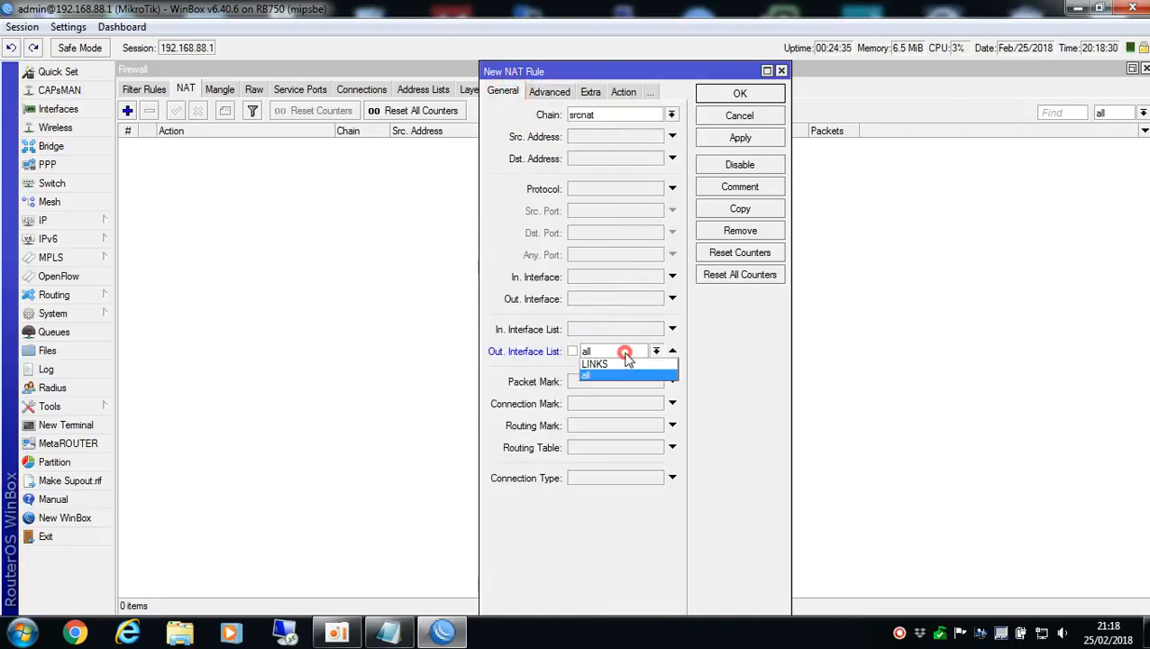
click(590, 364)
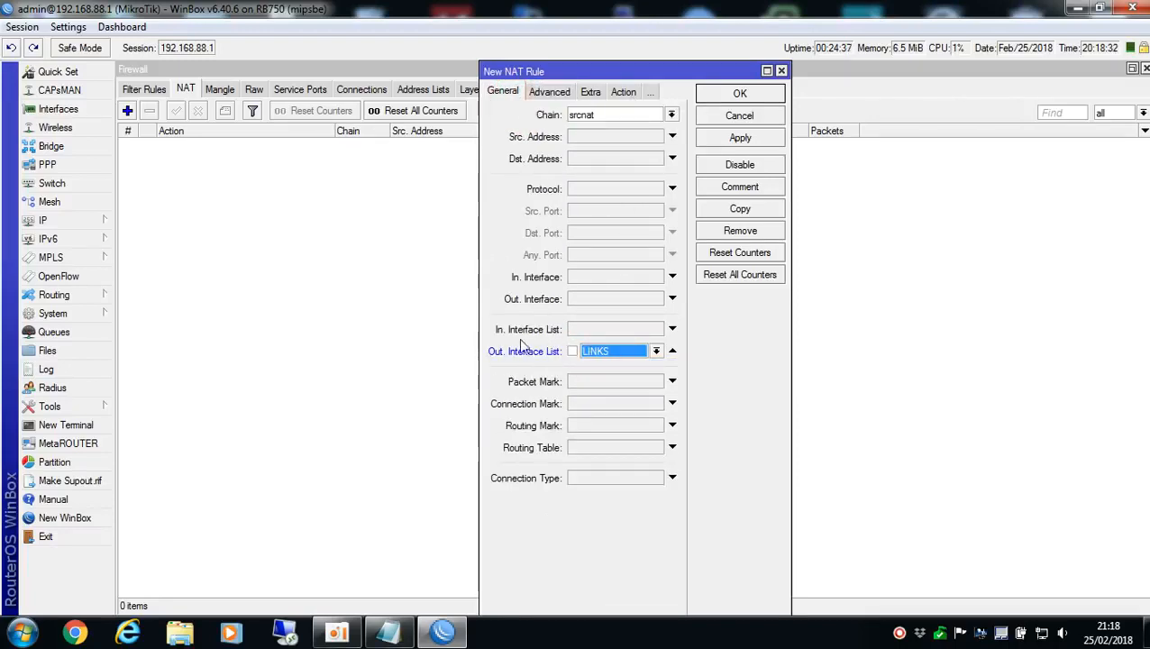
Set the NAT rule's action to masquerade and save the rule
click(623, 91)
click(595, 115)
click(588, 192)
click(719, 94)
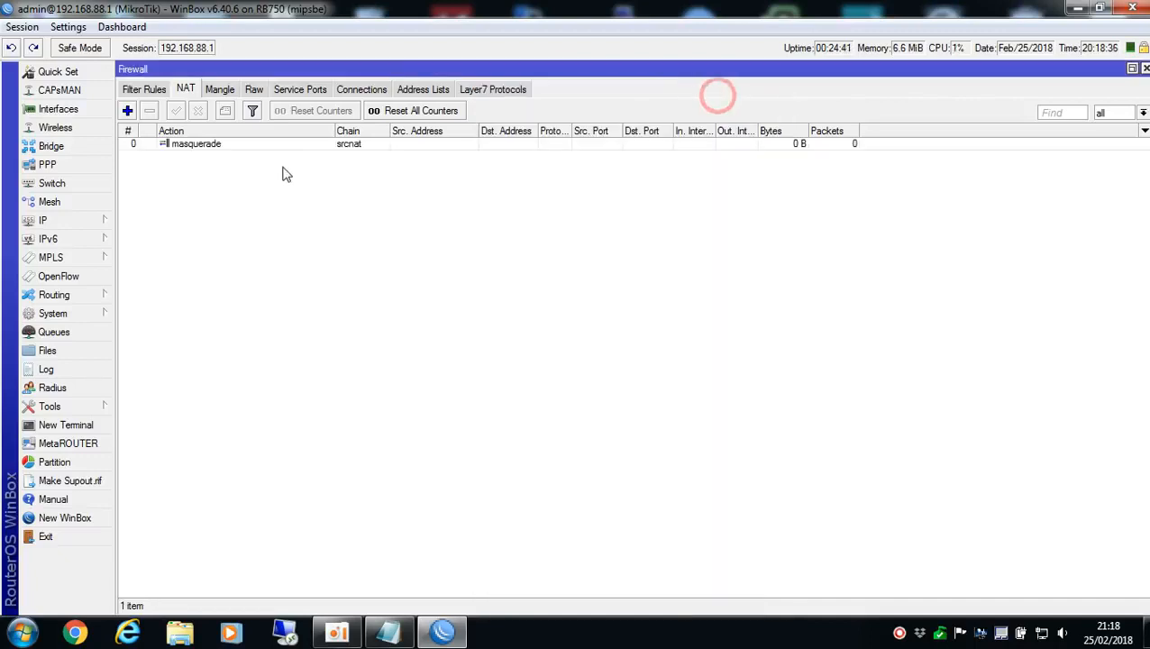
Set the router's DNS server to 8.8.8.8 and save the DNS settings
click(77, 225)
click(158, 308)
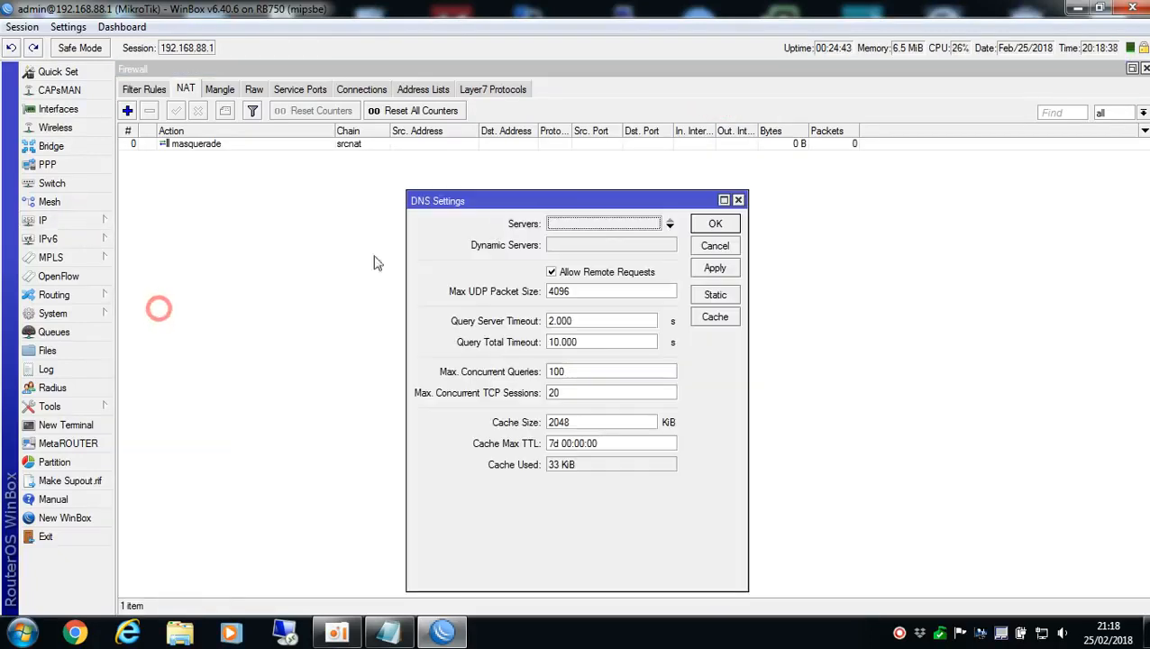
click(622, 227)
text(8.8.8.8)
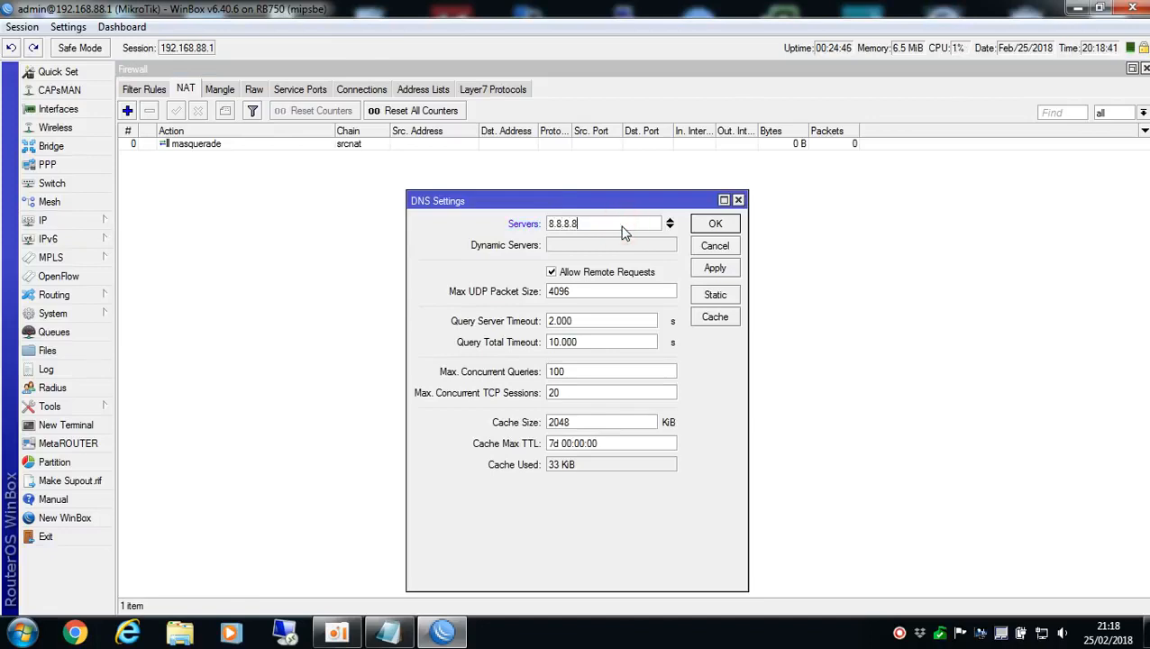
key(Return)
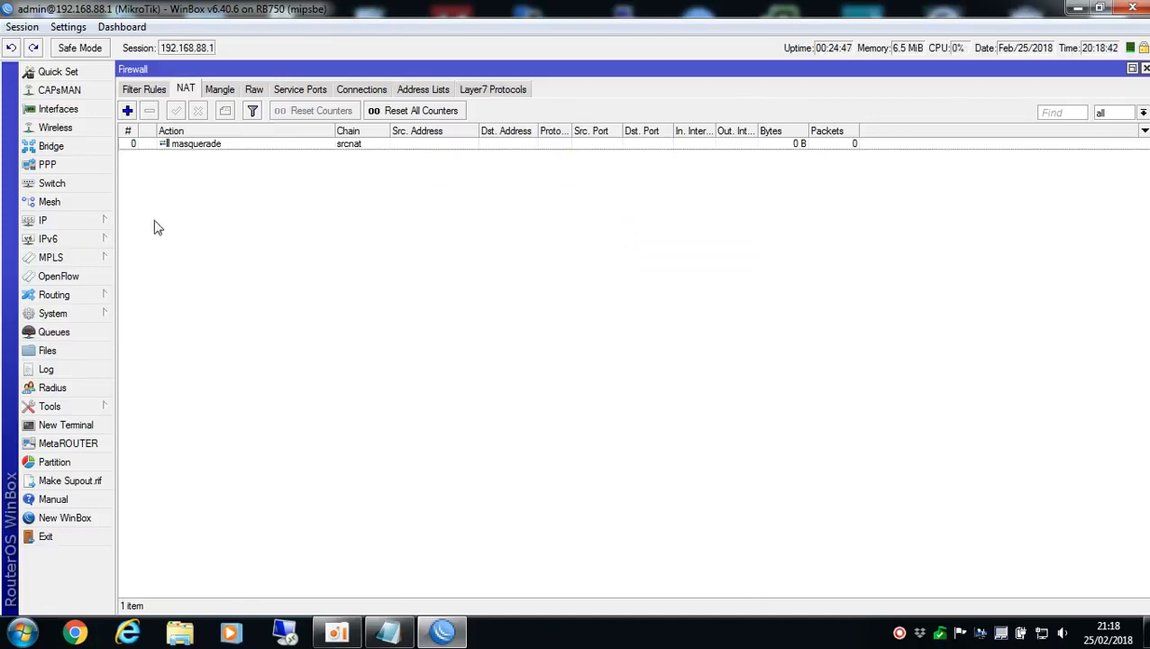
Start a new IP route with the destination address 0.0.0.0/0
click(51, 221)
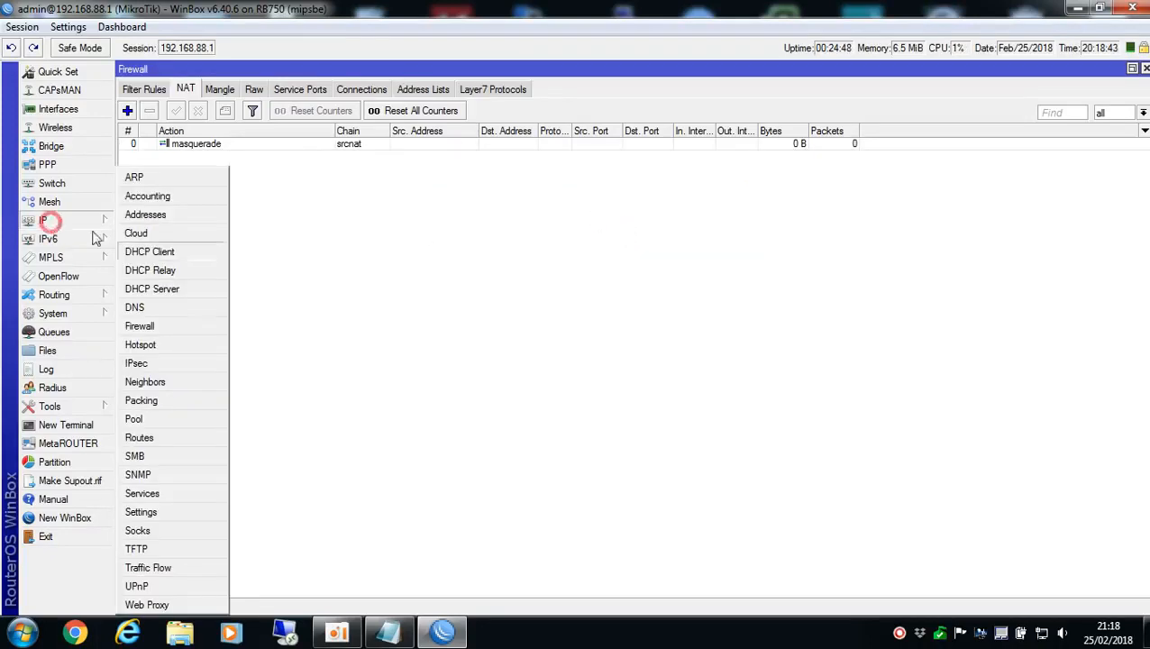
click(173, 437)
click(132, 112)
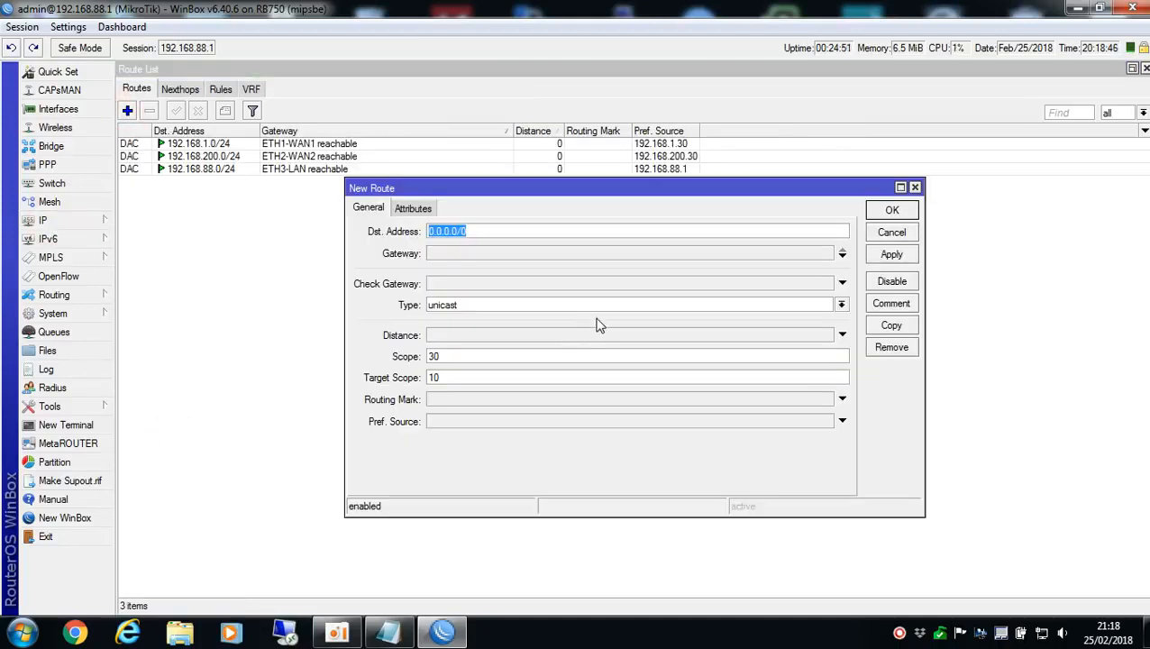
text(192.168.1)
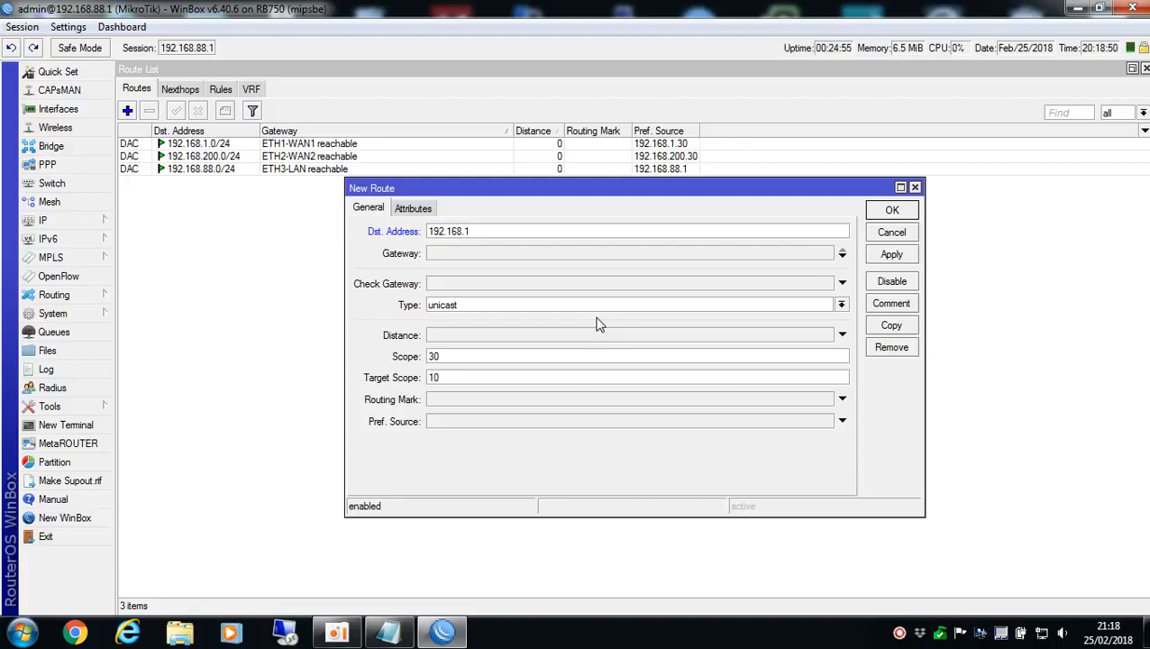
text(.100)
double_click(530, 231)
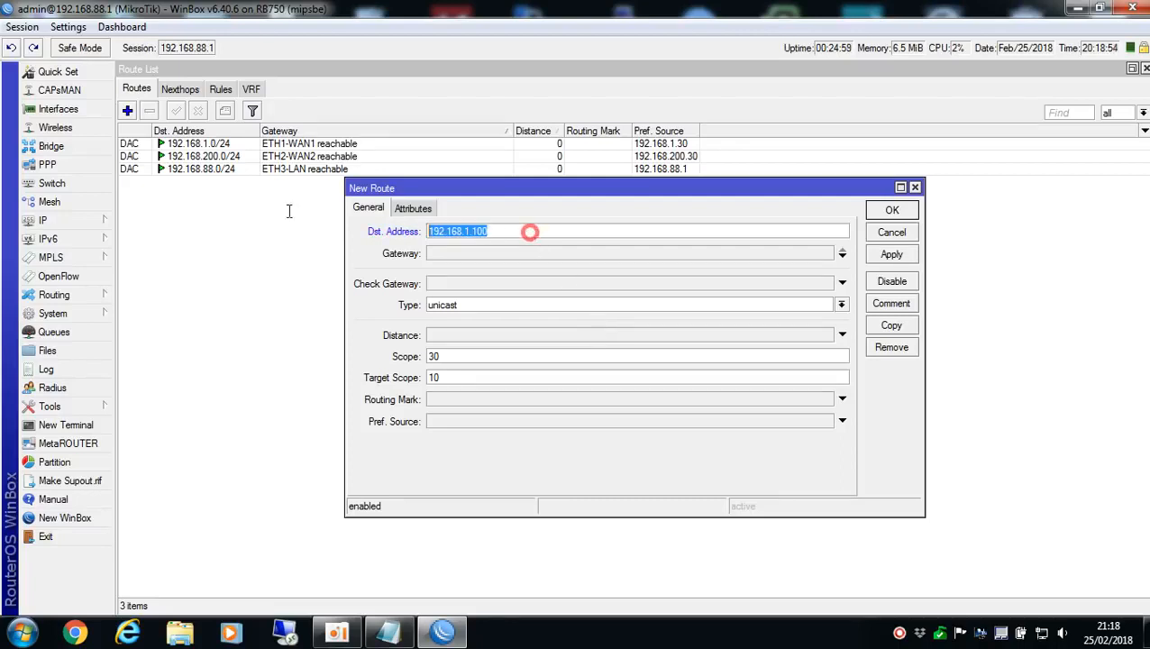
text(0.0.0.0/0)
Set the new default route's gateway to 192.168.1.100 and its distance to 2, and save the route
key(Tab)
text(192.1)
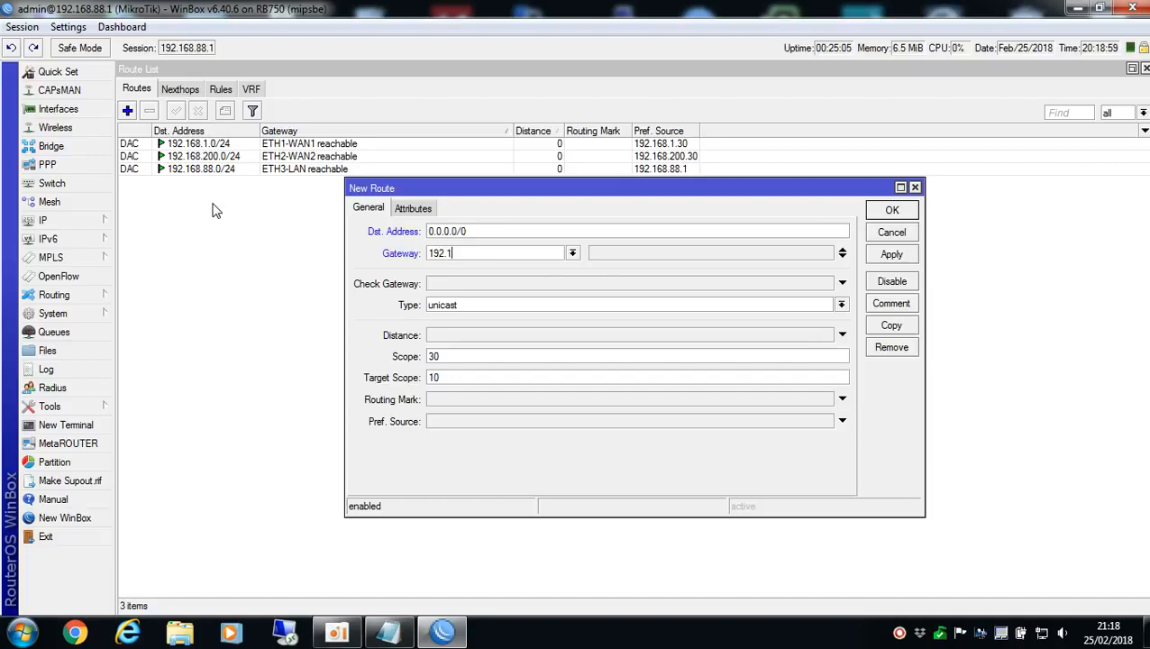
text(68.1.100)
click(450, 335)
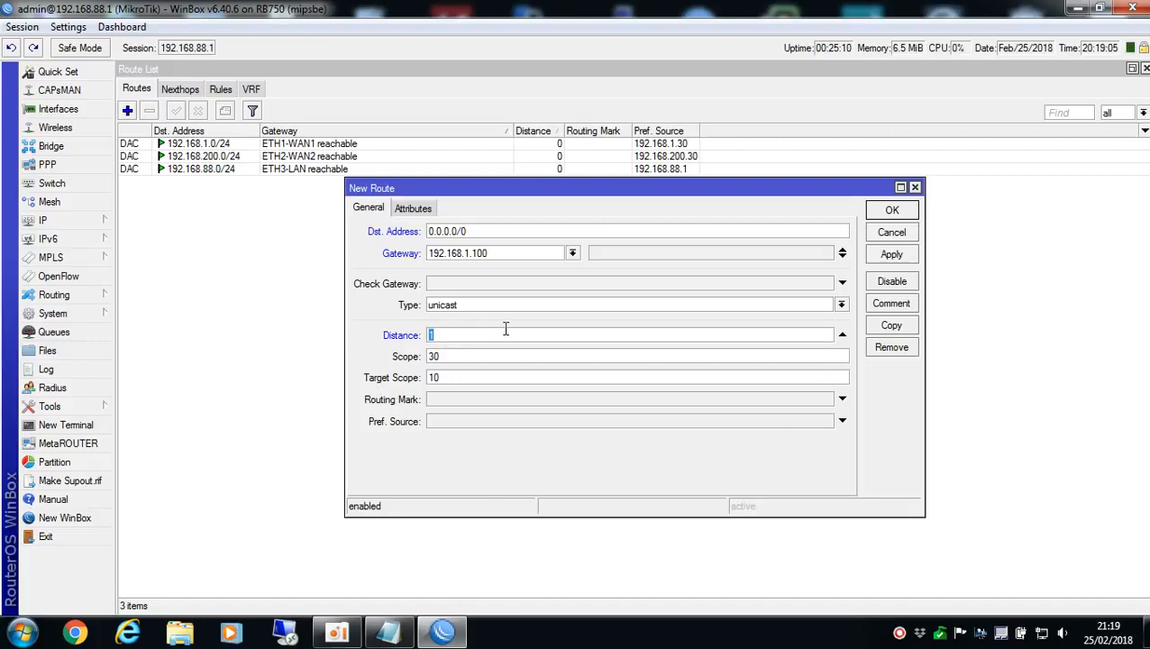
text(2)
click(891, 211)
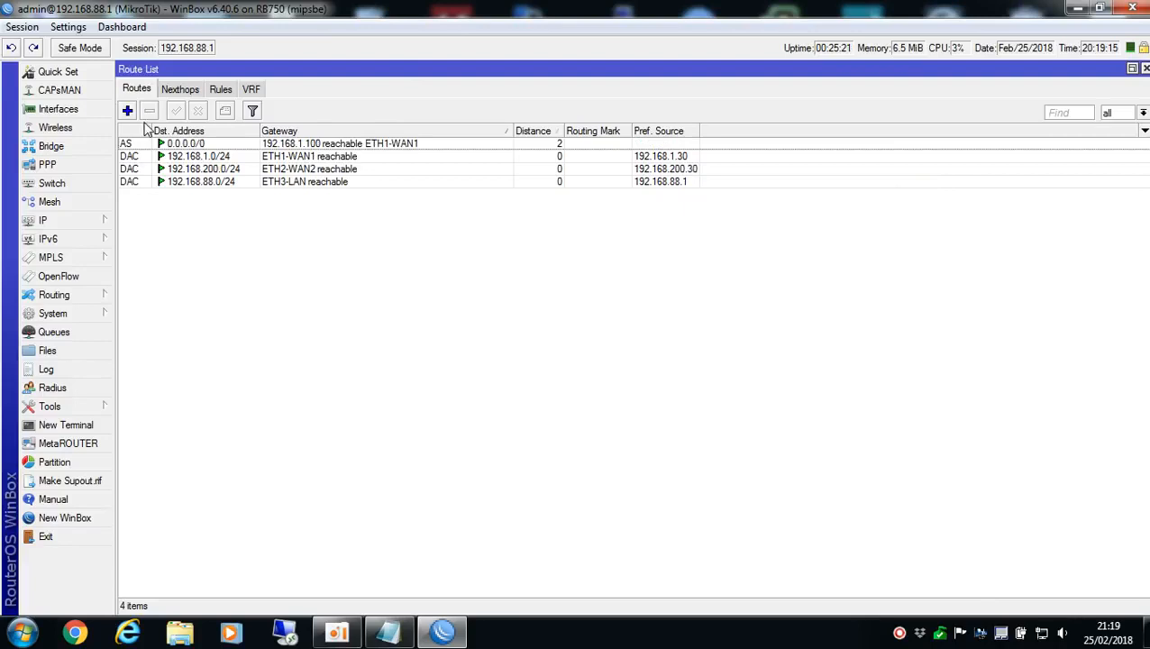
Add a second route to 0.0.0.0/0 with gateway 192.168.200.1 and distance 3, and save it
click(128, 111)
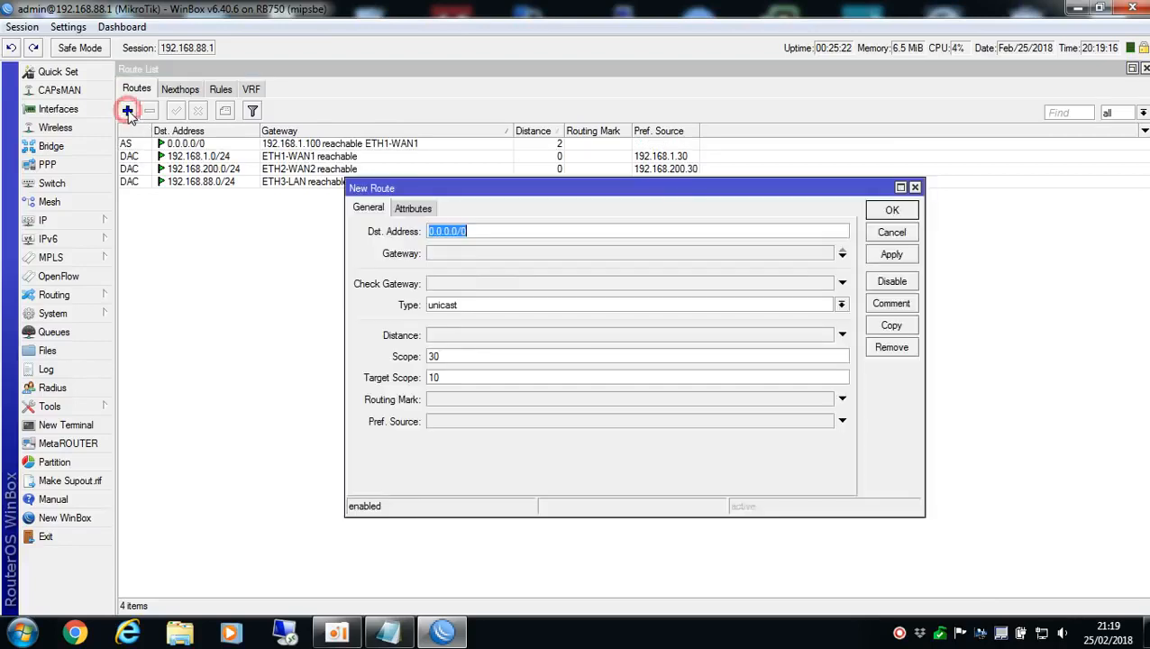
click(460, 256)
text(19)
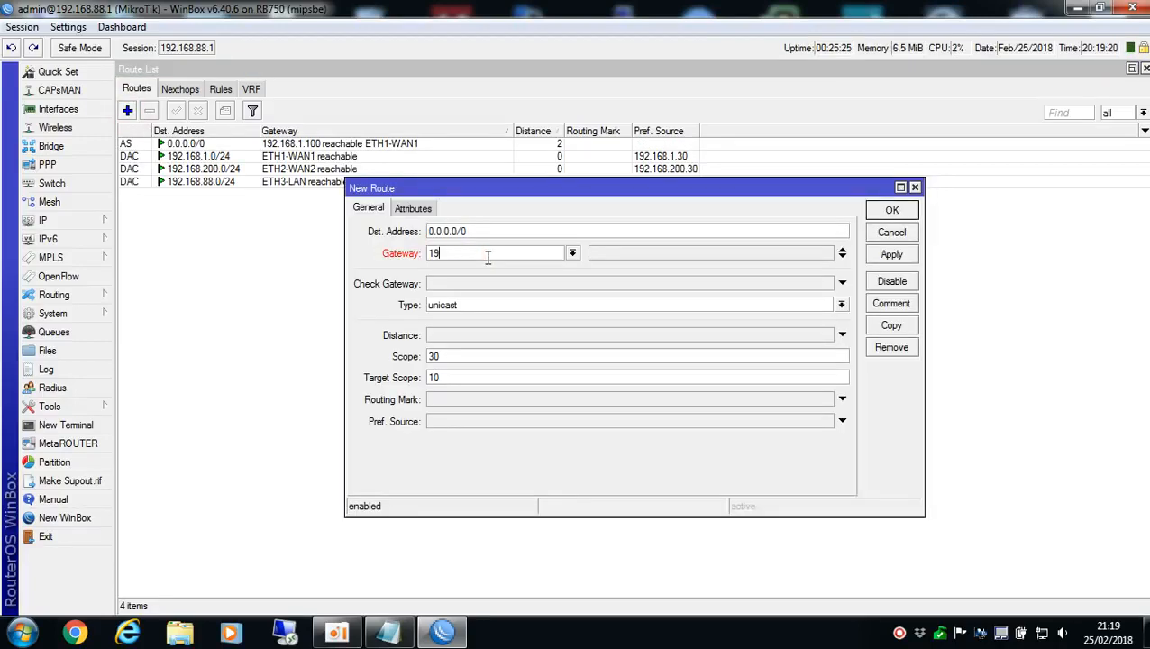
text(2.168.200.1)
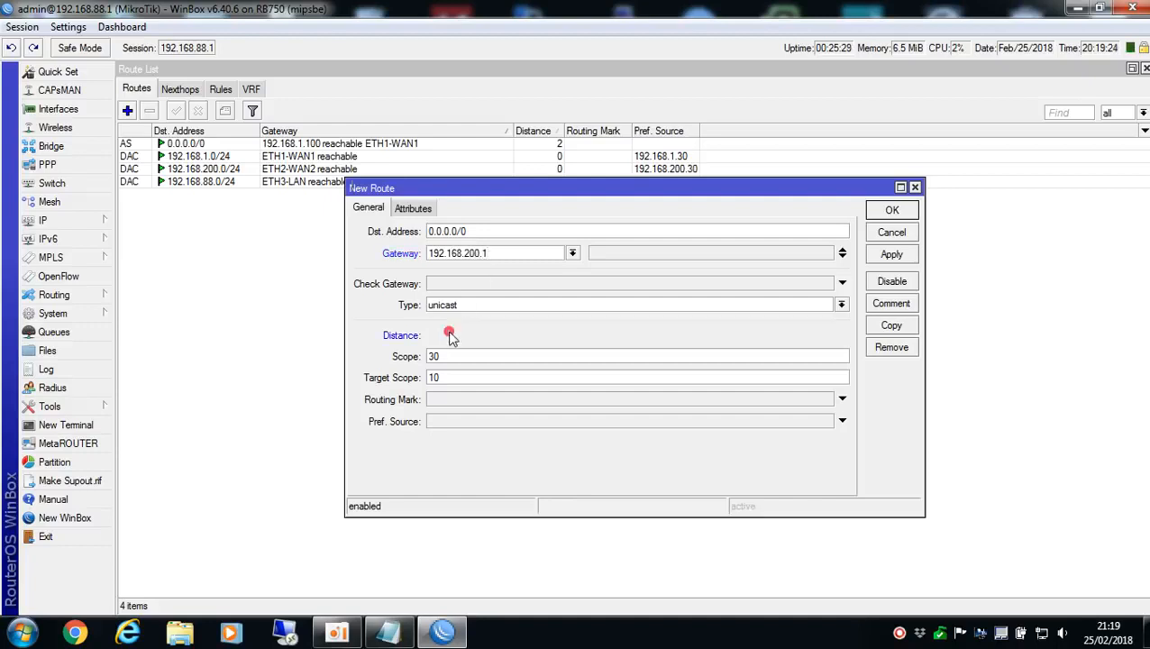
click(451, 335)
text(3)
click(892, 210)
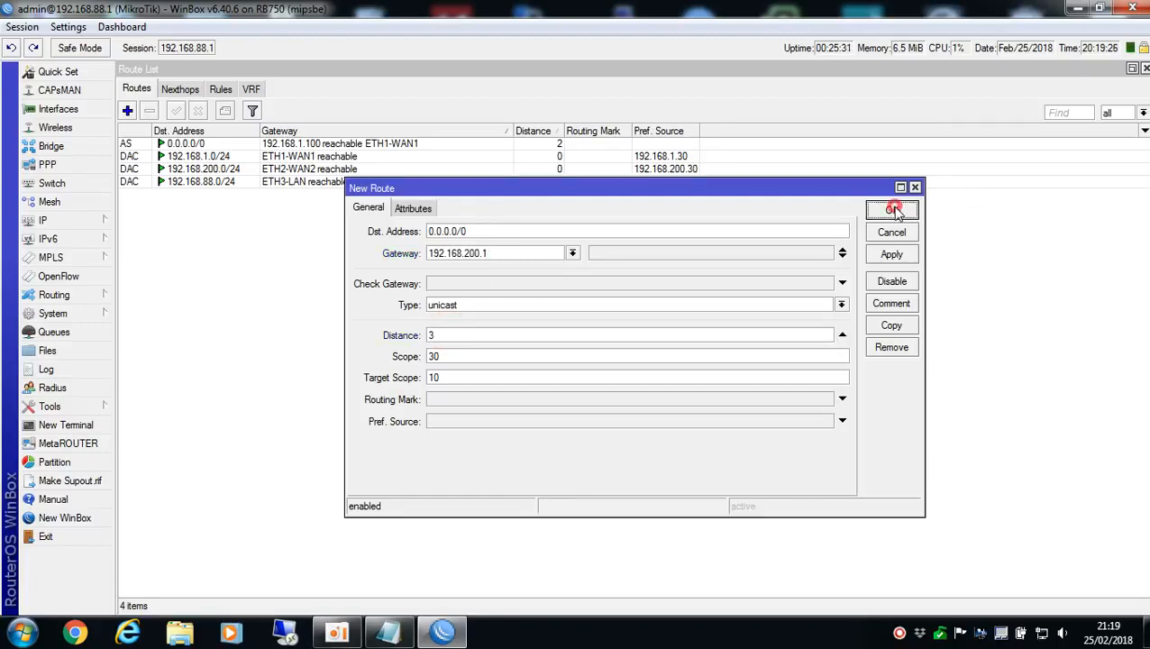
Compare the distances of the two default routes and inspect the details of the ETH1-WAN1 route
click(567, 146)
click(561, 156)
click(560, 145)
click(560, 155)
click(558, 146)
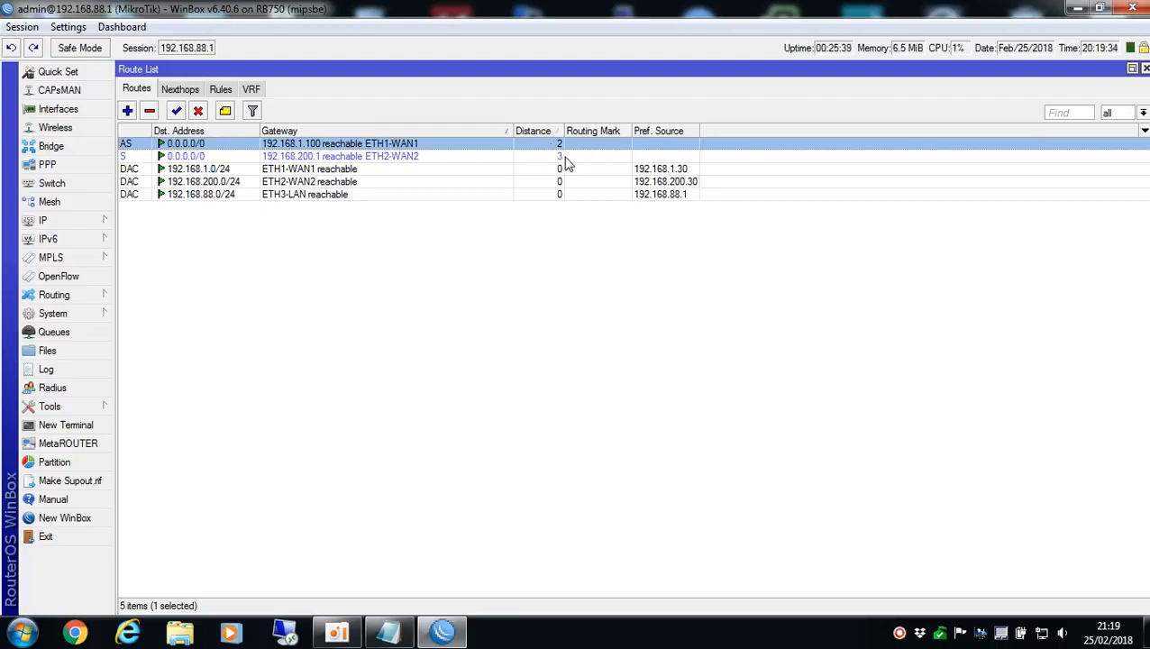
click(560, 157)
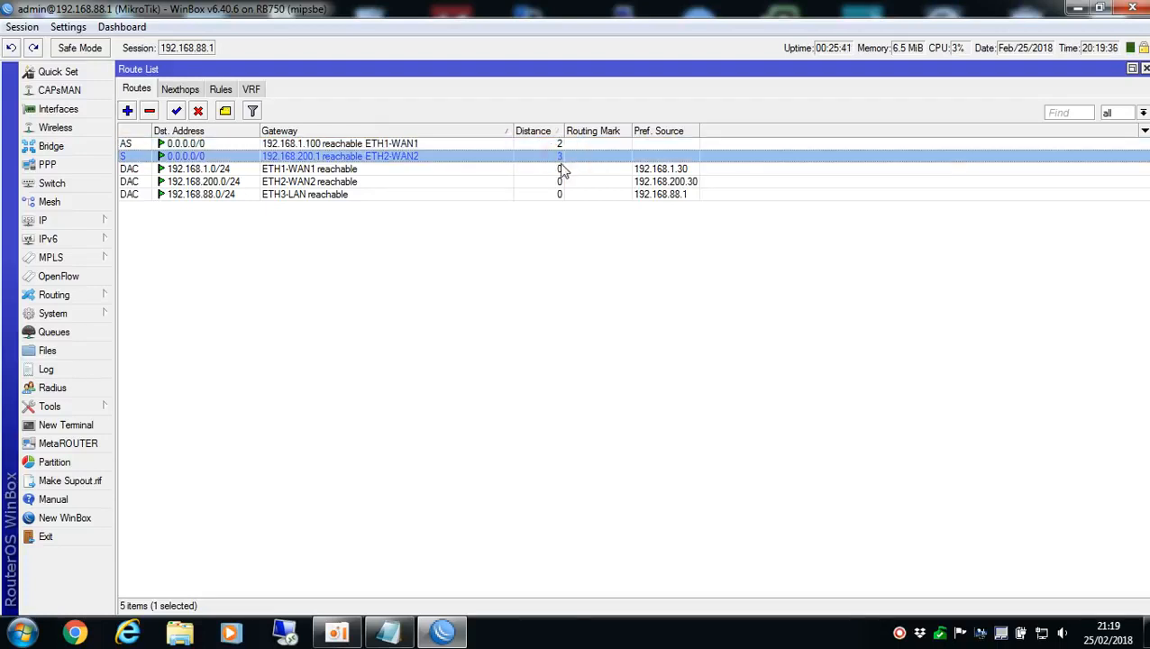
click(342, 145)
double_click(384, 145)
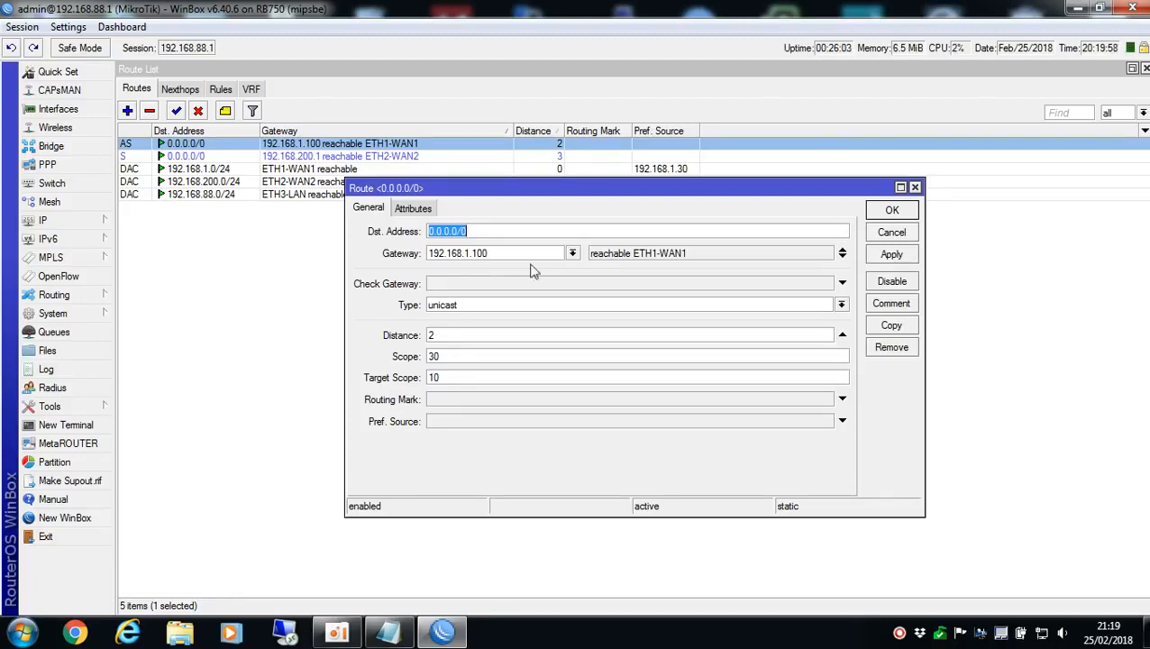
click(897, 235)
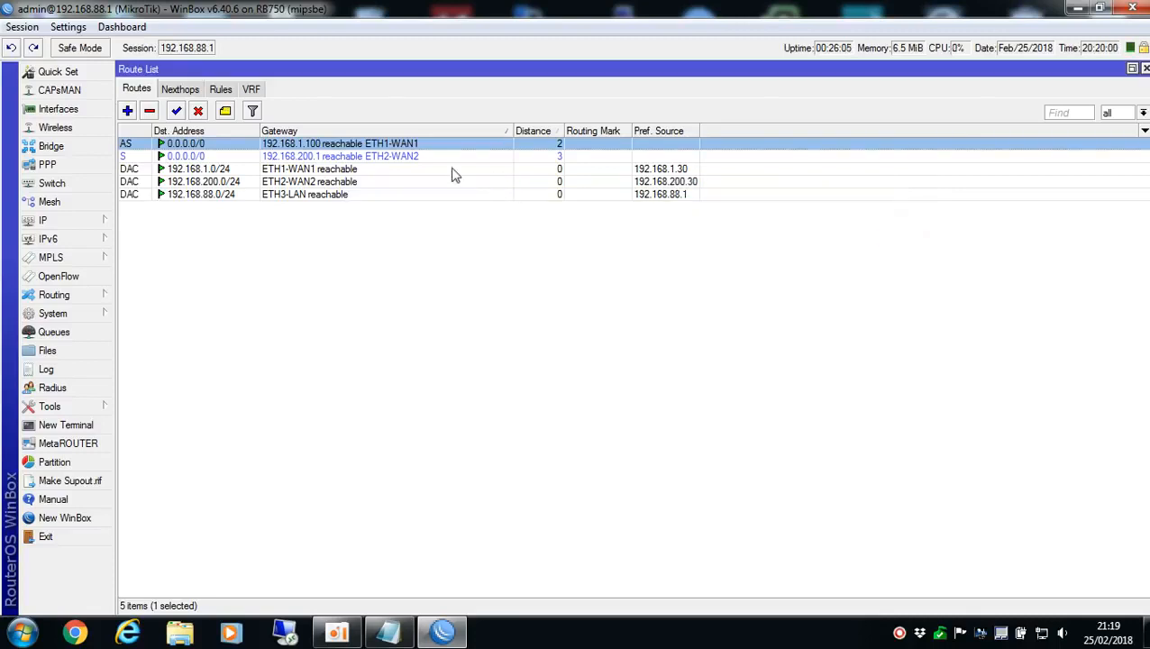
Review the router's DNS settings and close them
click(77, 222)
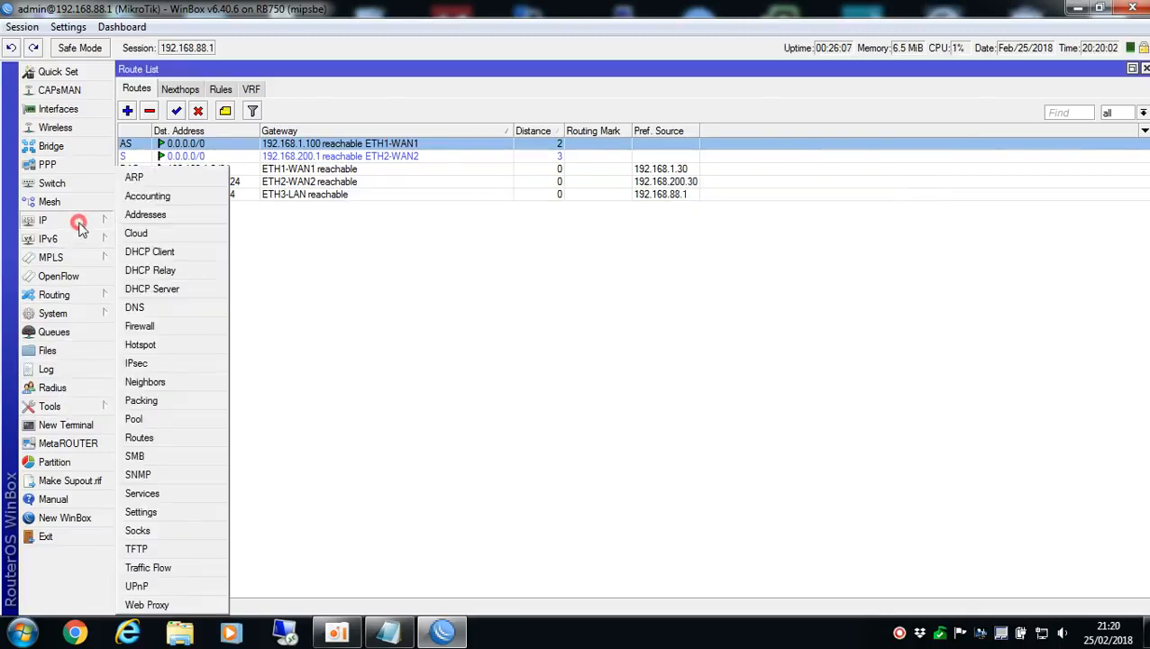
click(149, 302)
click(727, 223)
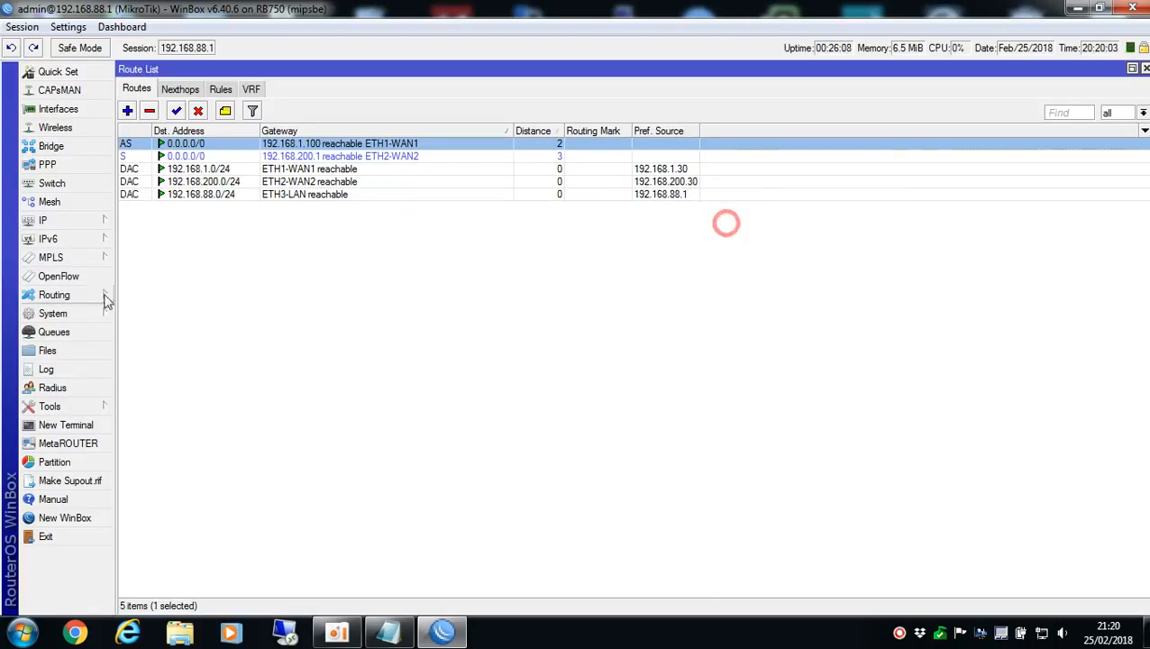
Ping uol.com.br from a new router terminal to test the connection, stop the ping and close the terminal
click(86, 425)
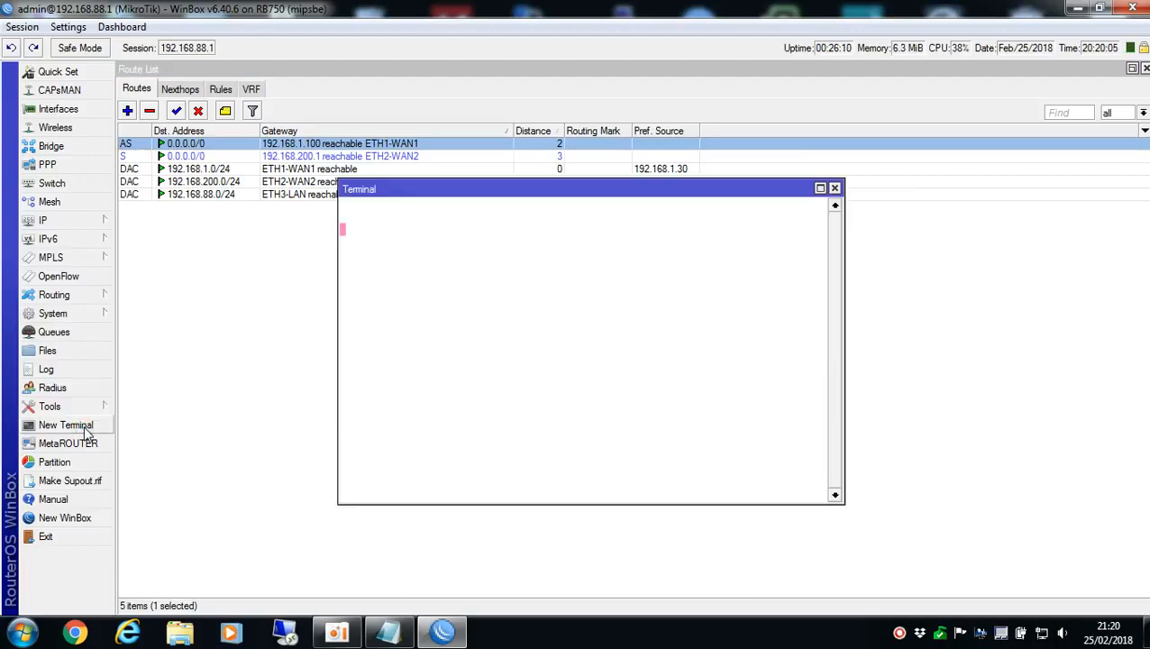
text(ping uol.com.br)
key(Return)
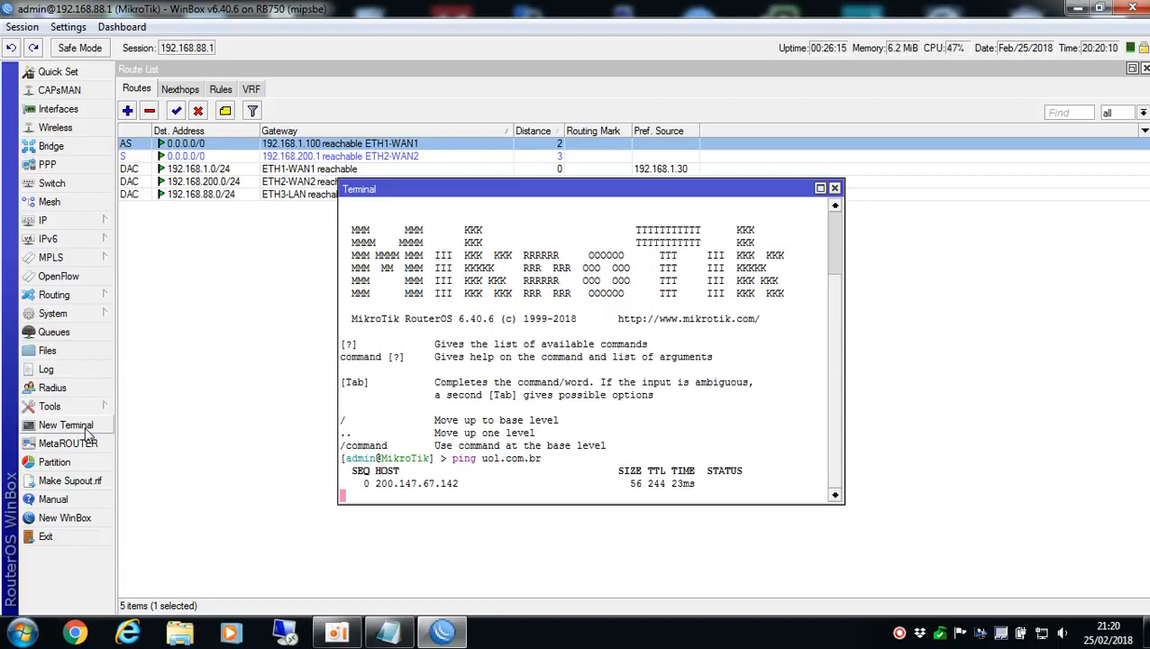
key(ctrl+c)
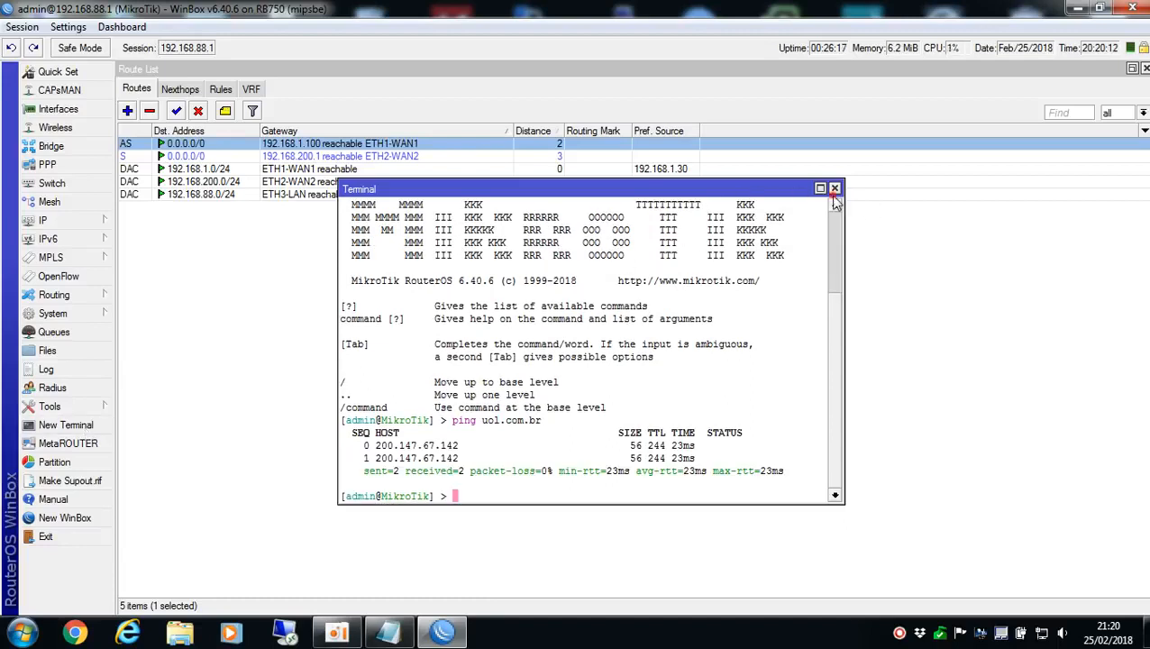
click(834, 188)
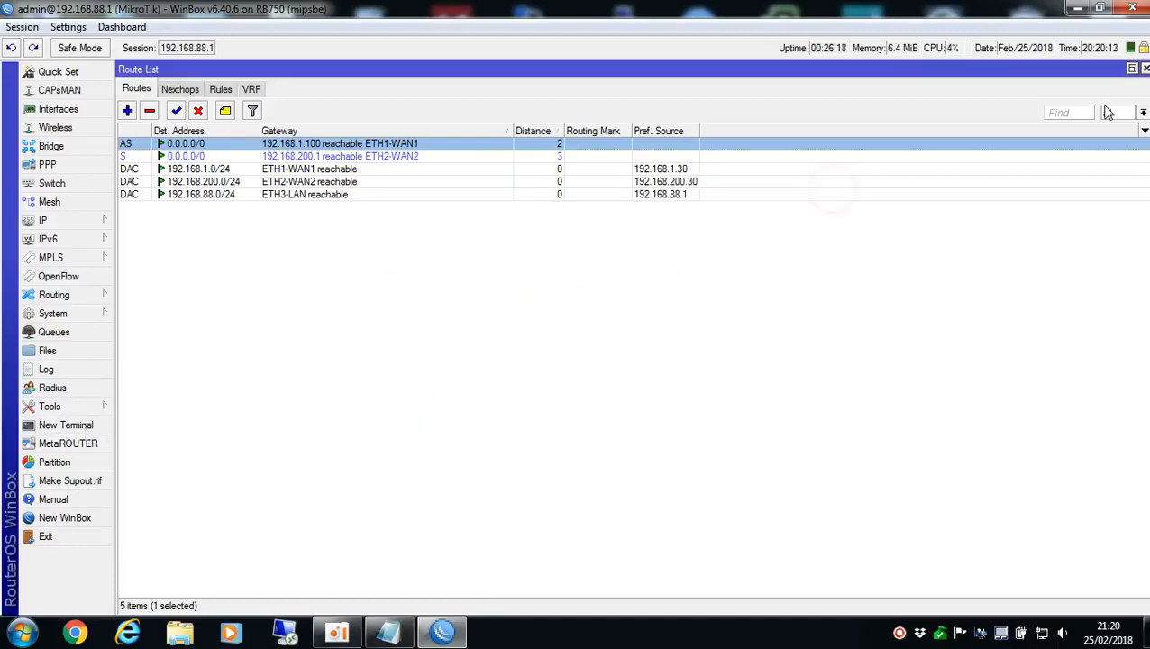
Close the open route list and firewall windows, and reopen the firewall at its mangle rules
click(1145, 69)
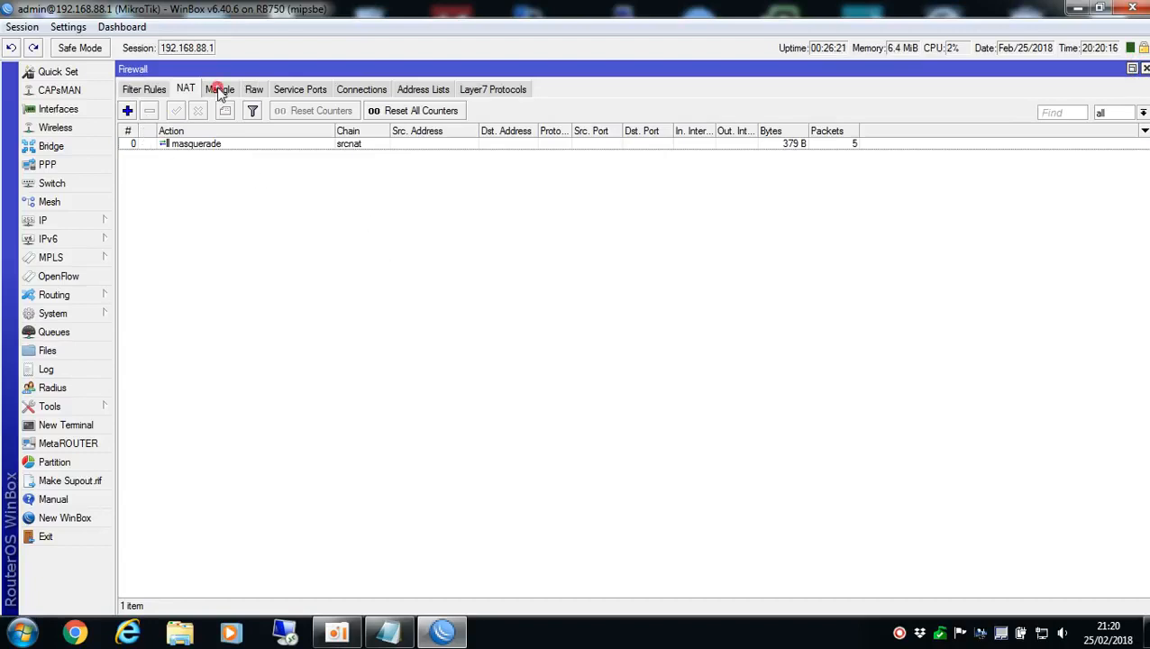
click(219, 90)
click(1145, 70)
click(1145, 70)
click(48, 222)
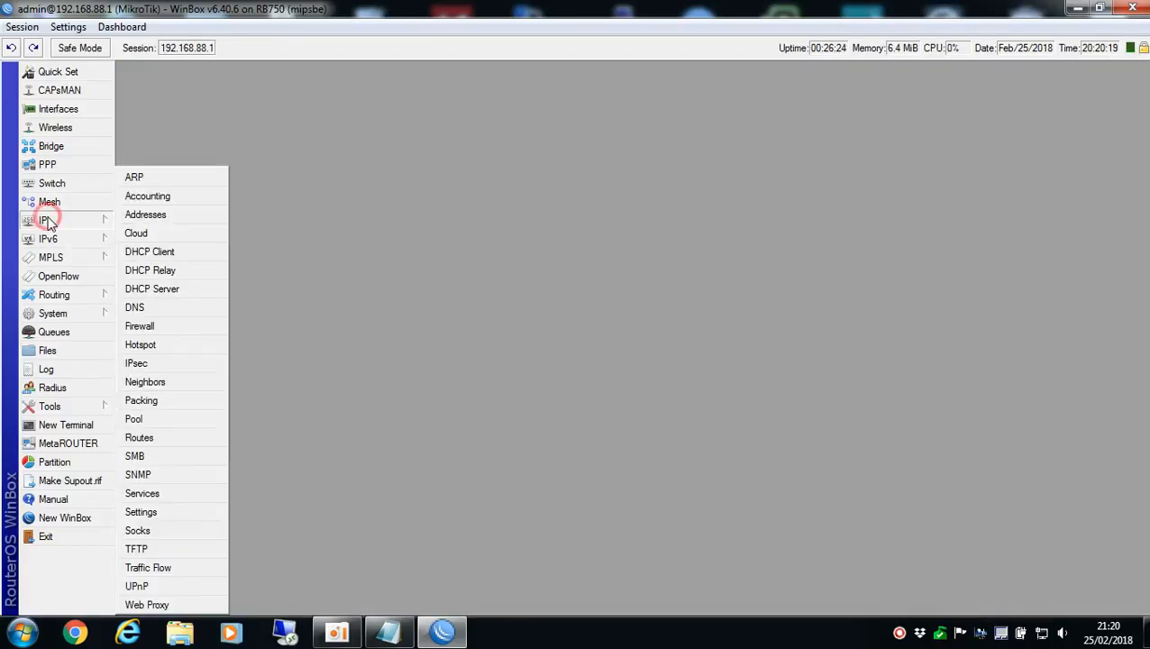
click(151, 328)
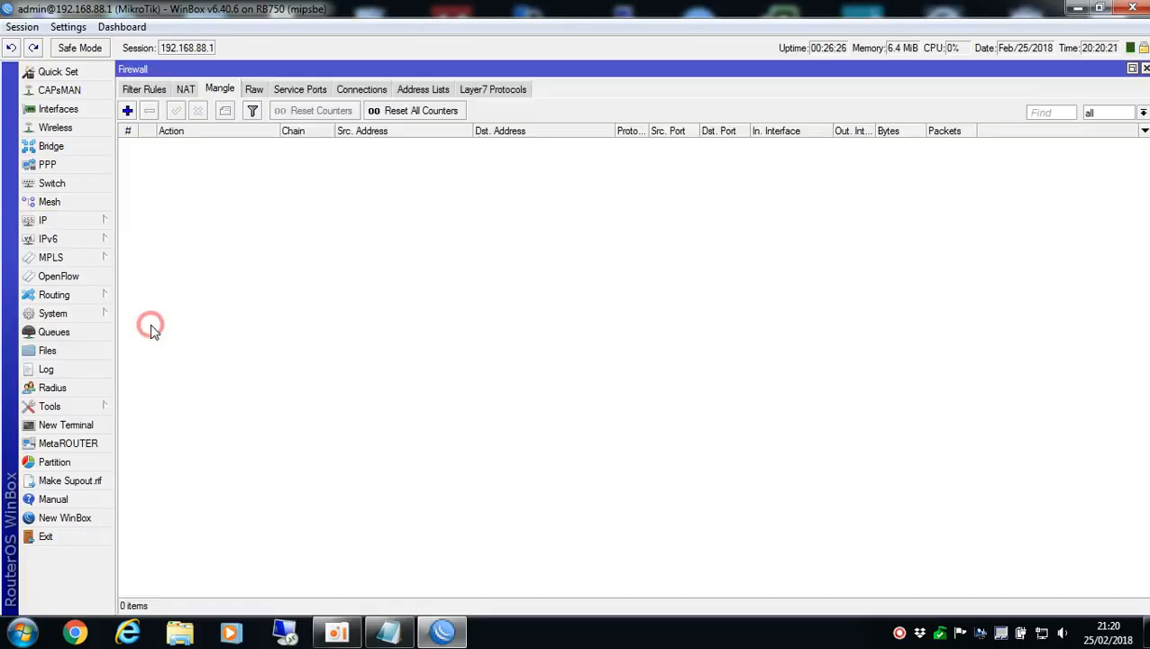
Start a new firewall mangle rule and show its advanced matching options
click(220, 89)
click(151, 93)
click(185, 91)
click(219, 90)
click(127, 112)
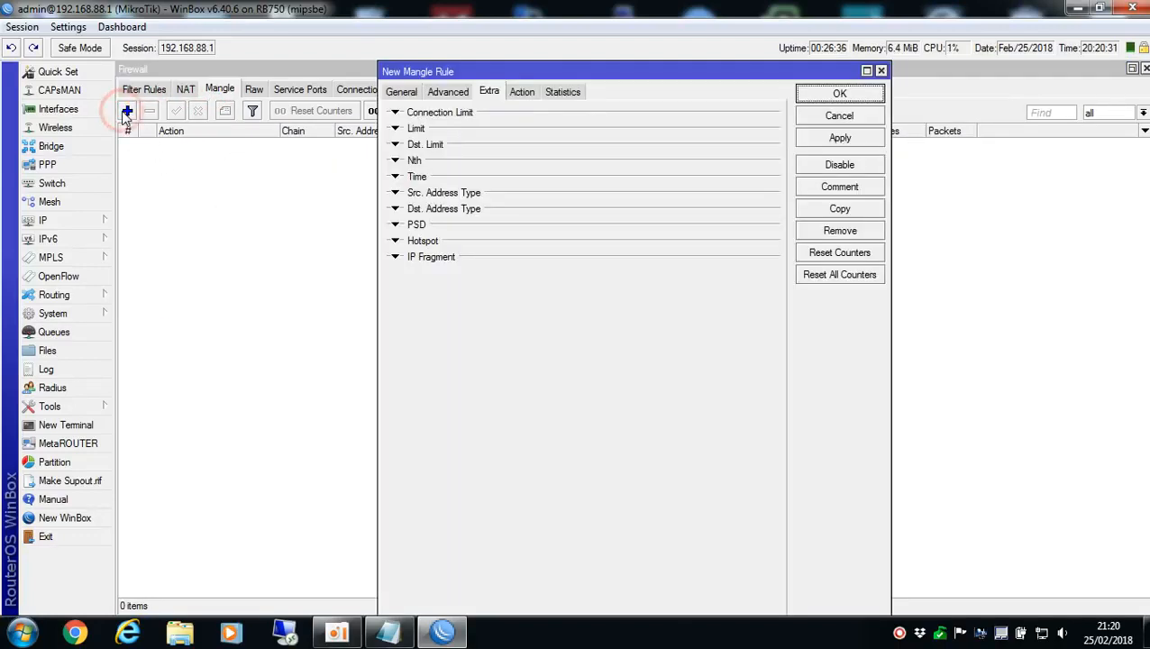
click(408, 92)
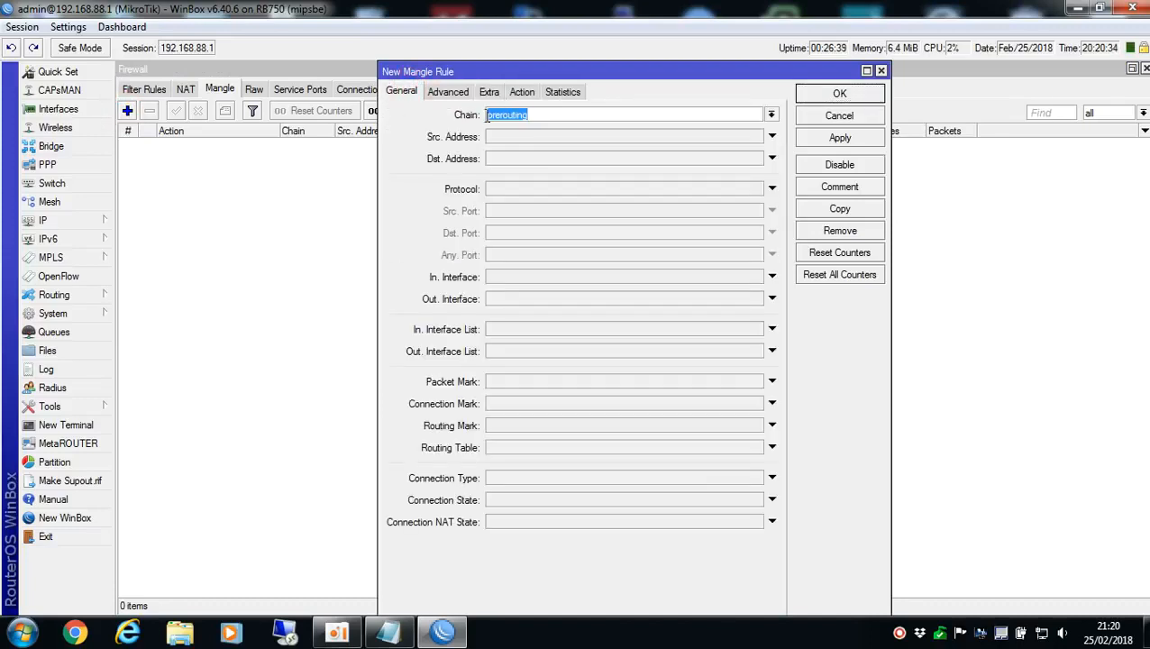
click(448, 93)
click(402, 91)
click(450, 92)
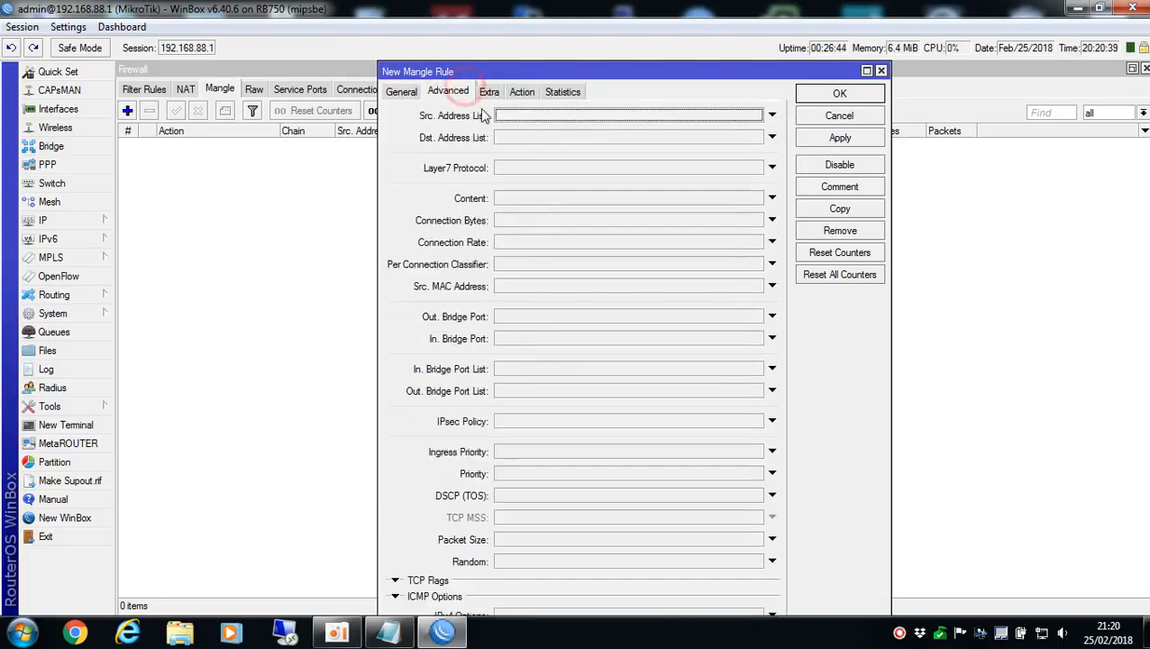
Set the mangle rule's source address list to FORA_DO_BALANCE
click(538, 118)
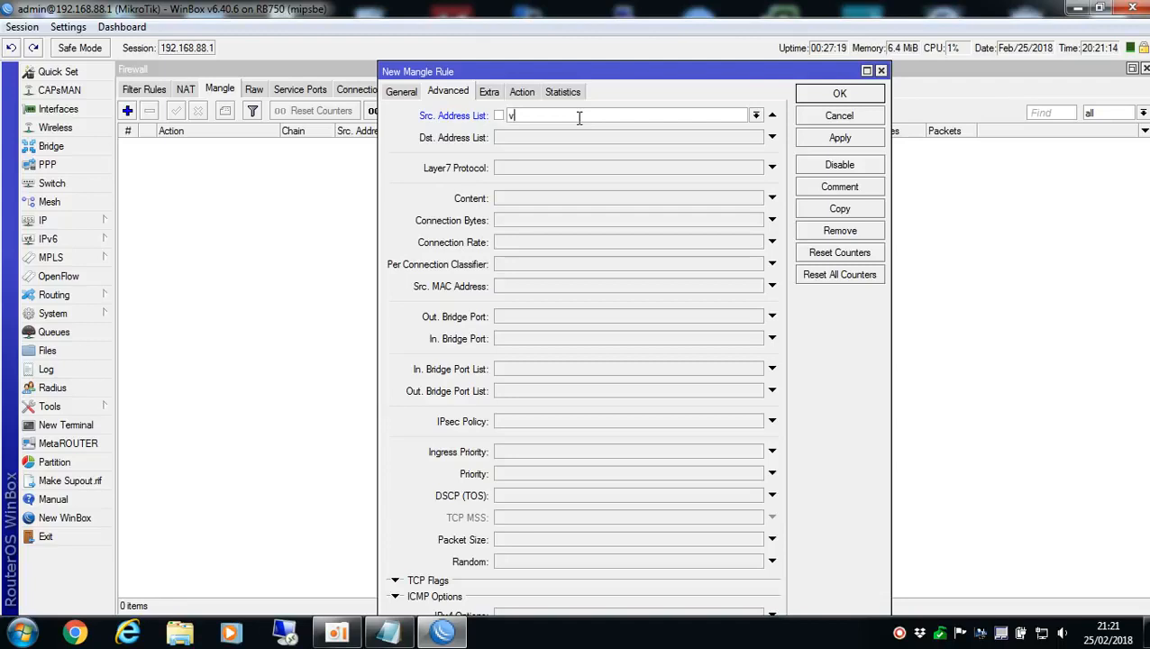
text(VIP)
key(BackSpace)
key(BackSpace)
text(FO)
key(BackSpace)
text(BALANCE)
Check the mangle rule's chain and source address list, and apply it with the accept action
click(518, 93)
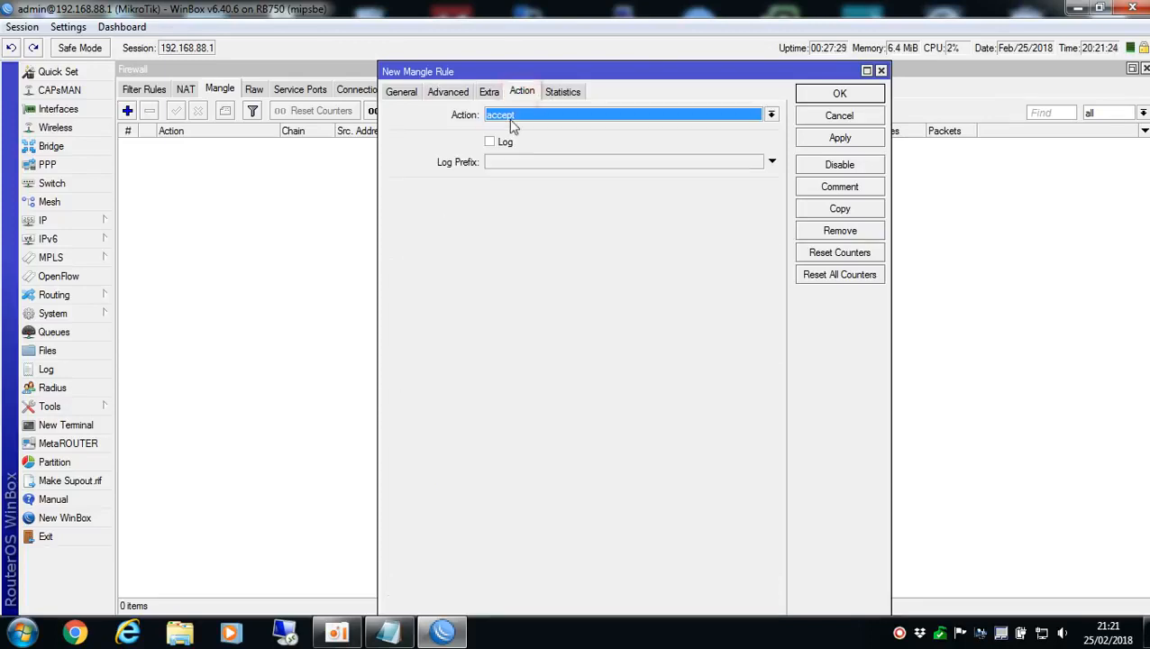
click(401, 92)
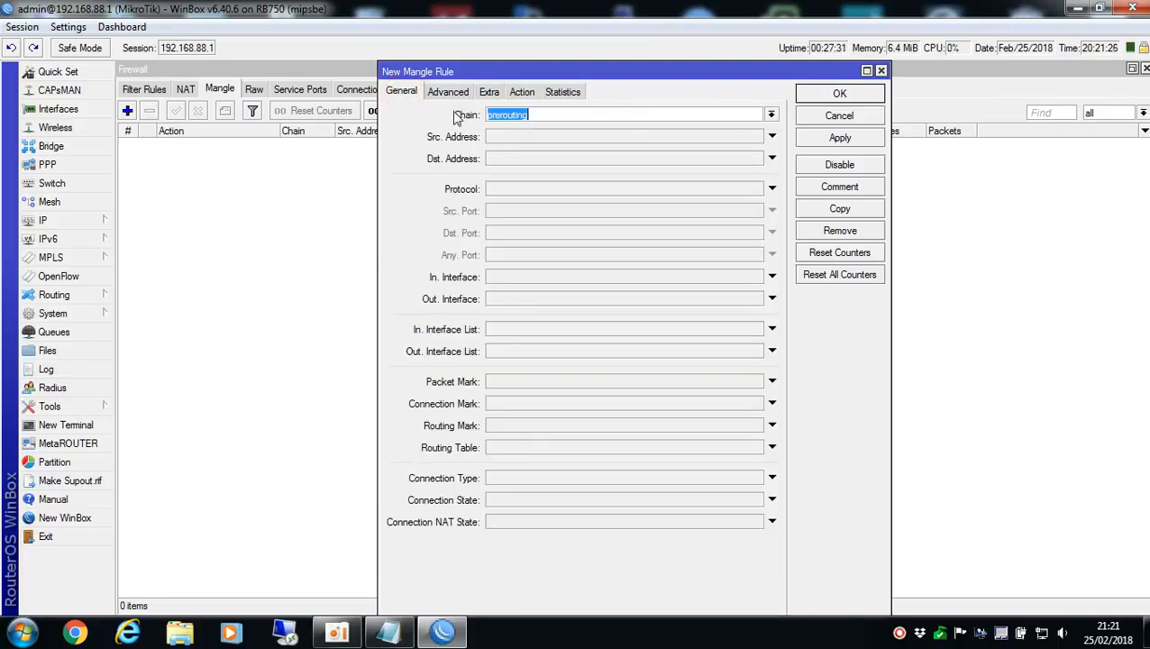
click(450, 92)
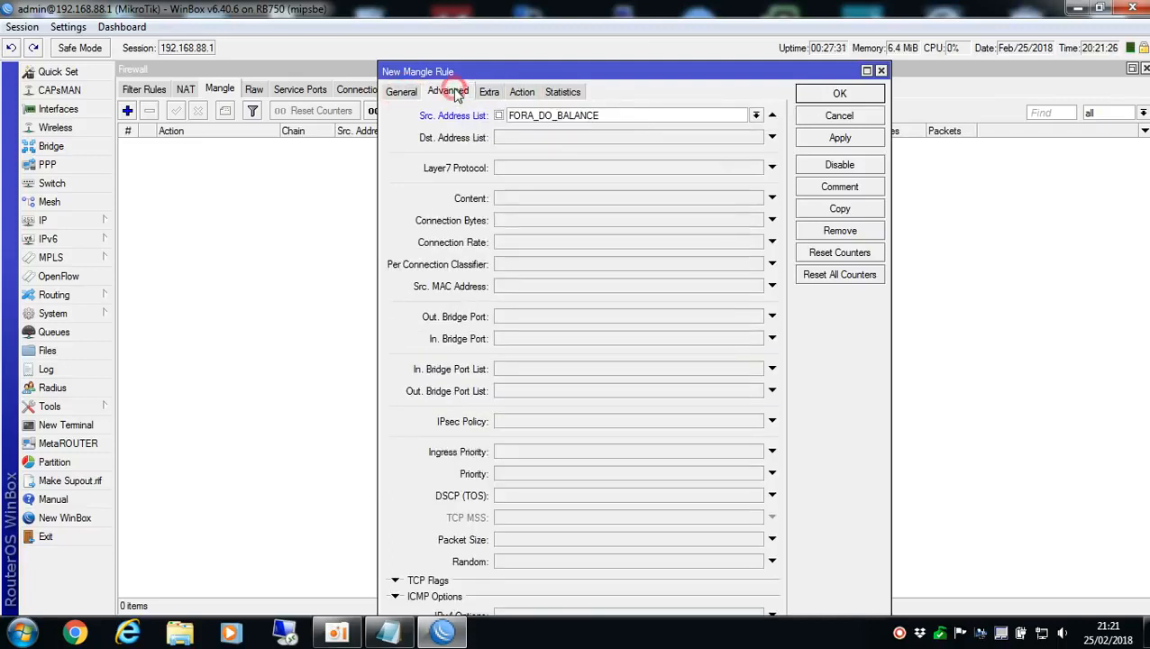
click(499, 117)
click(498, 115)
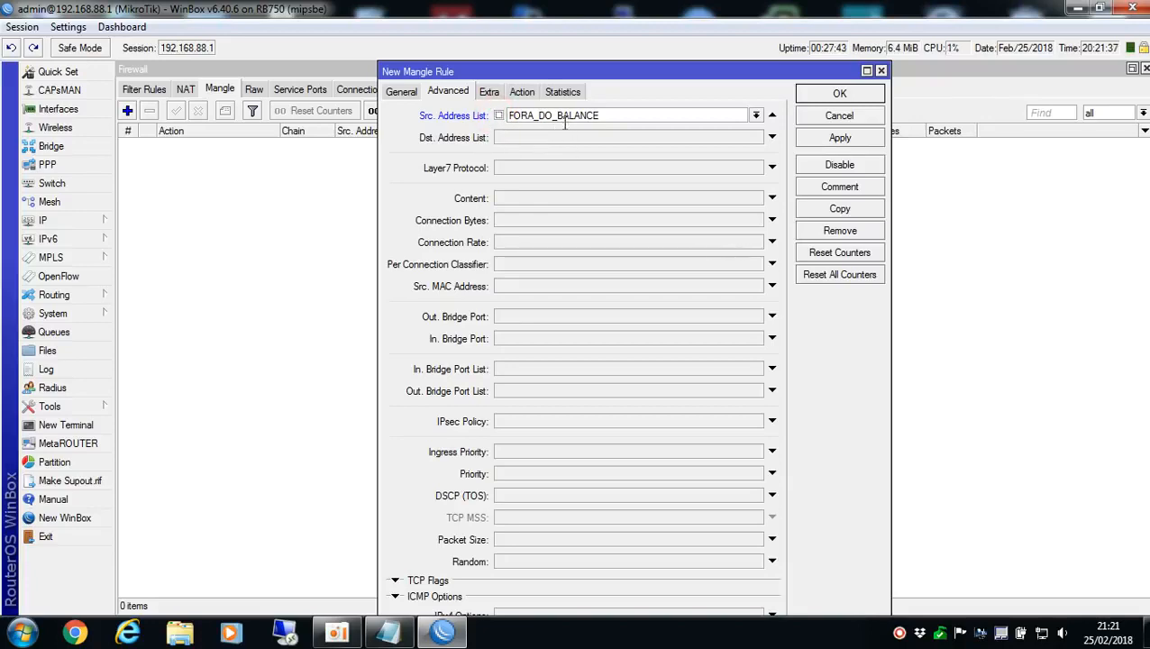
click(523, 91)
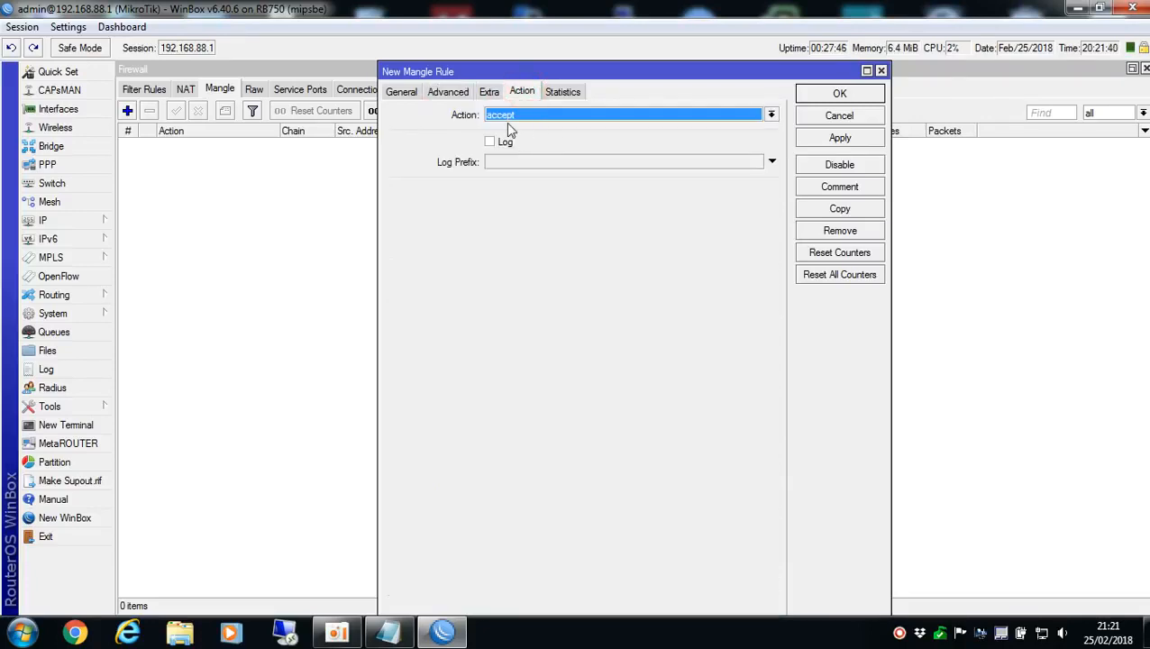
click(840, 140)
Add the comment FORA DO BALANCE to the mangle rule and save the rule
click(838, 187)
text(FORA DO BALANCE)
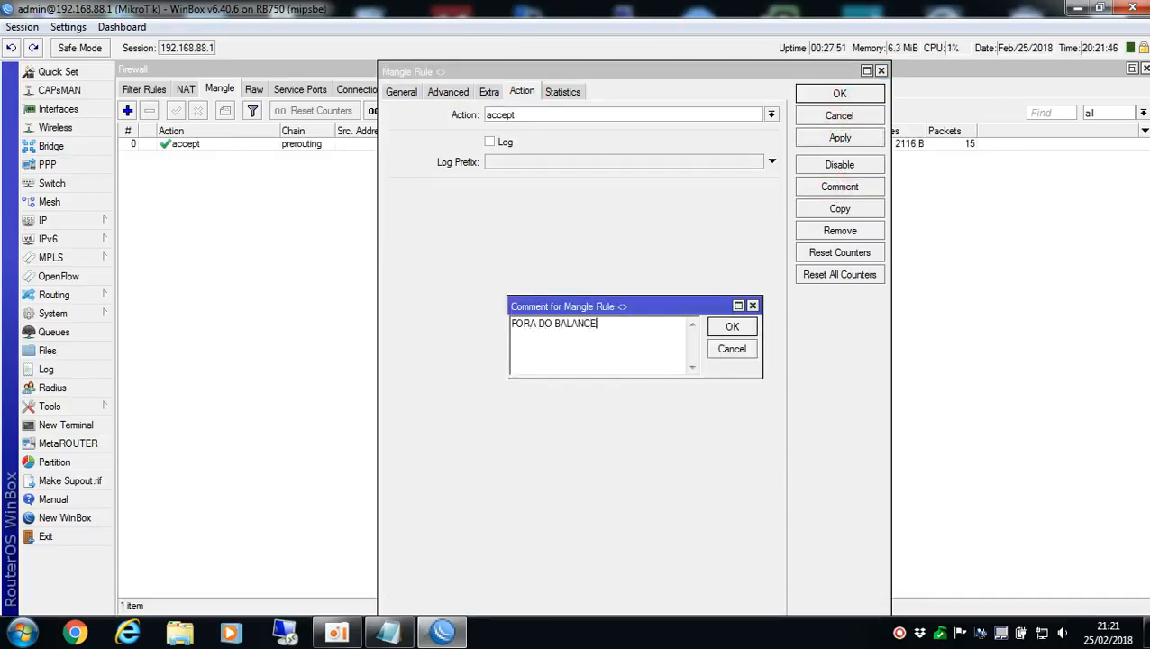
key(Return)
click(843, 92)
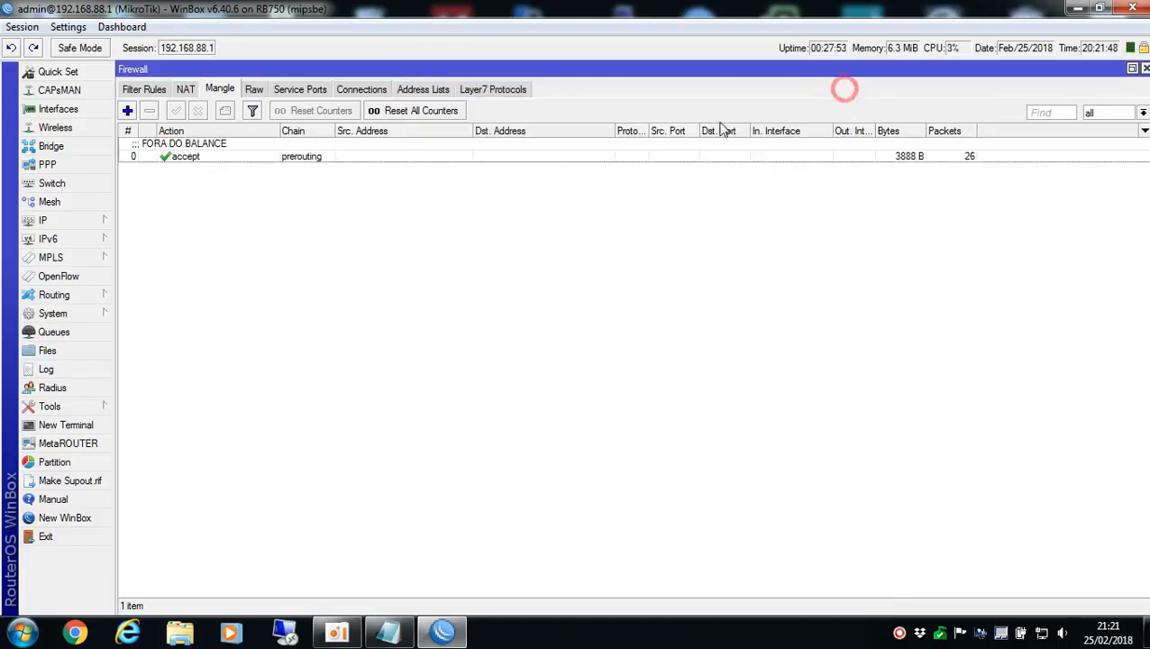
click(869, 153)
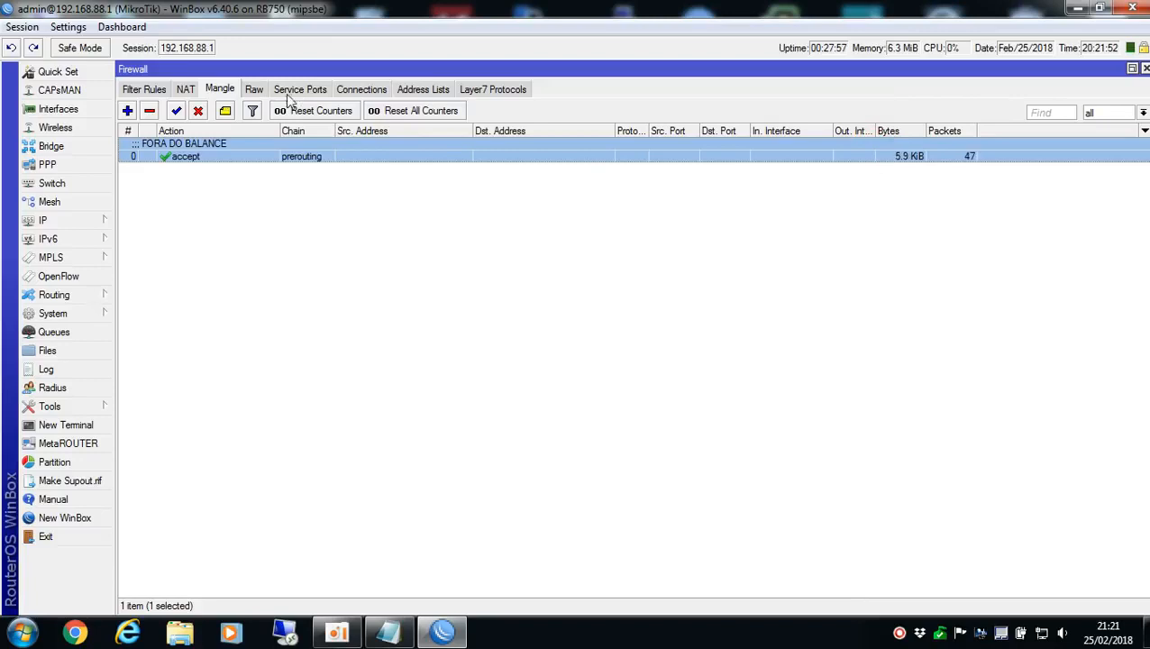
Remove the FORA_DO_BALANCE entry from the firewall address lists and return to the mangle rules
click(415, 90)
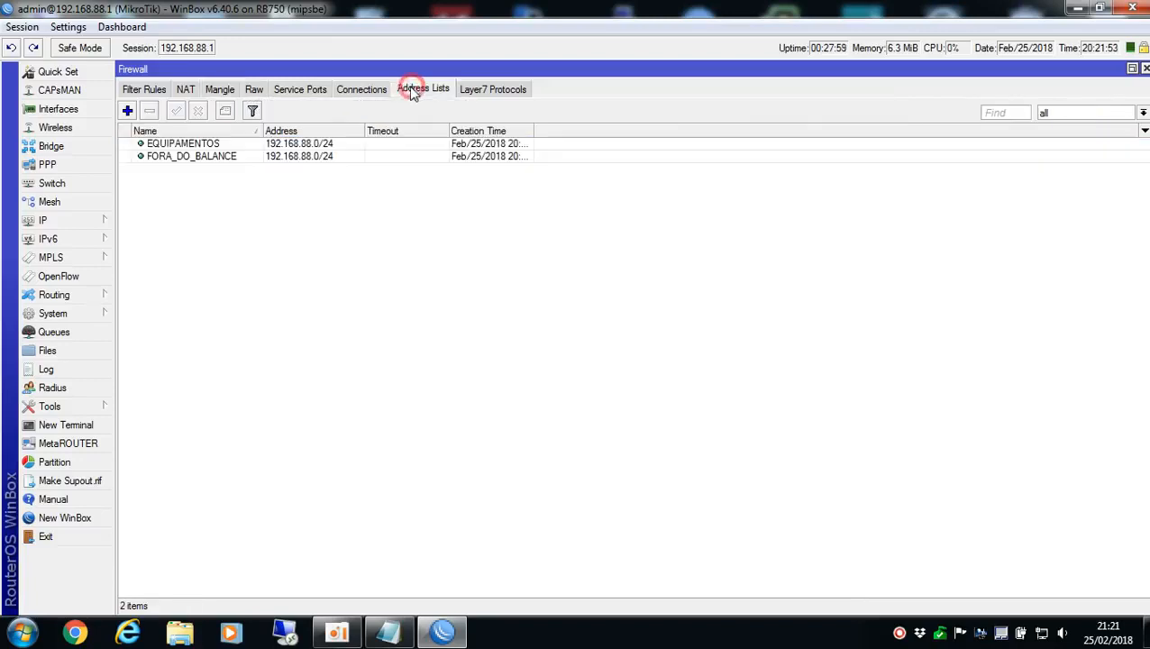
click(190, 159)
click(150, 110)
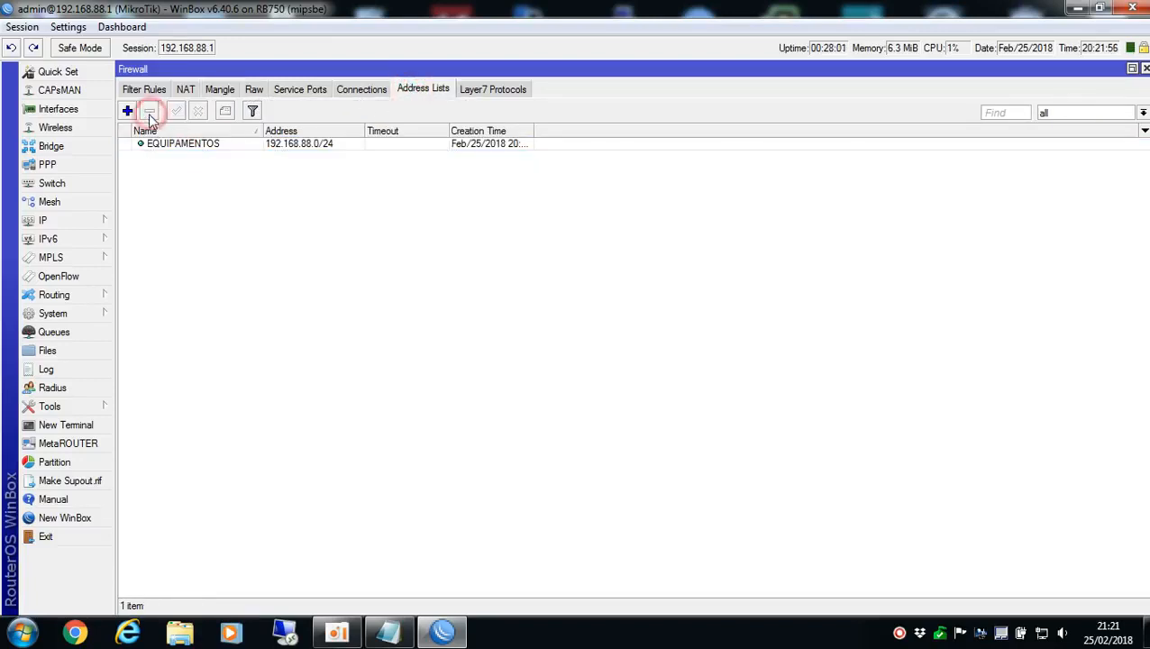
click(302, 179)
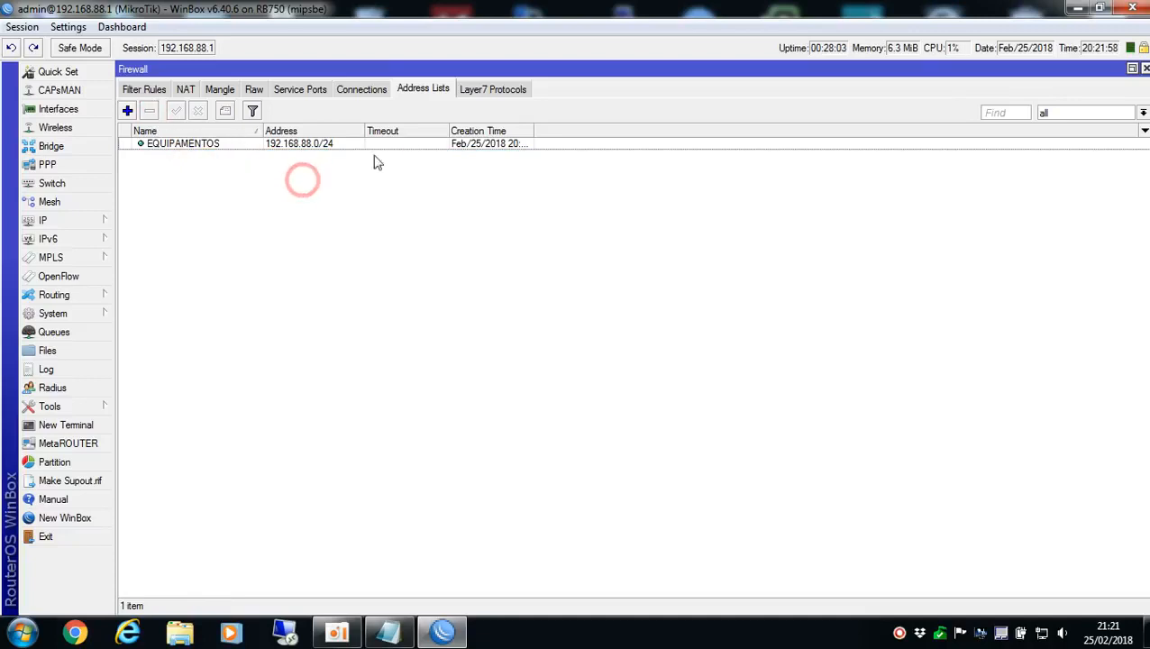
click(255, 159)
click(240, 200)
click(221, 89)
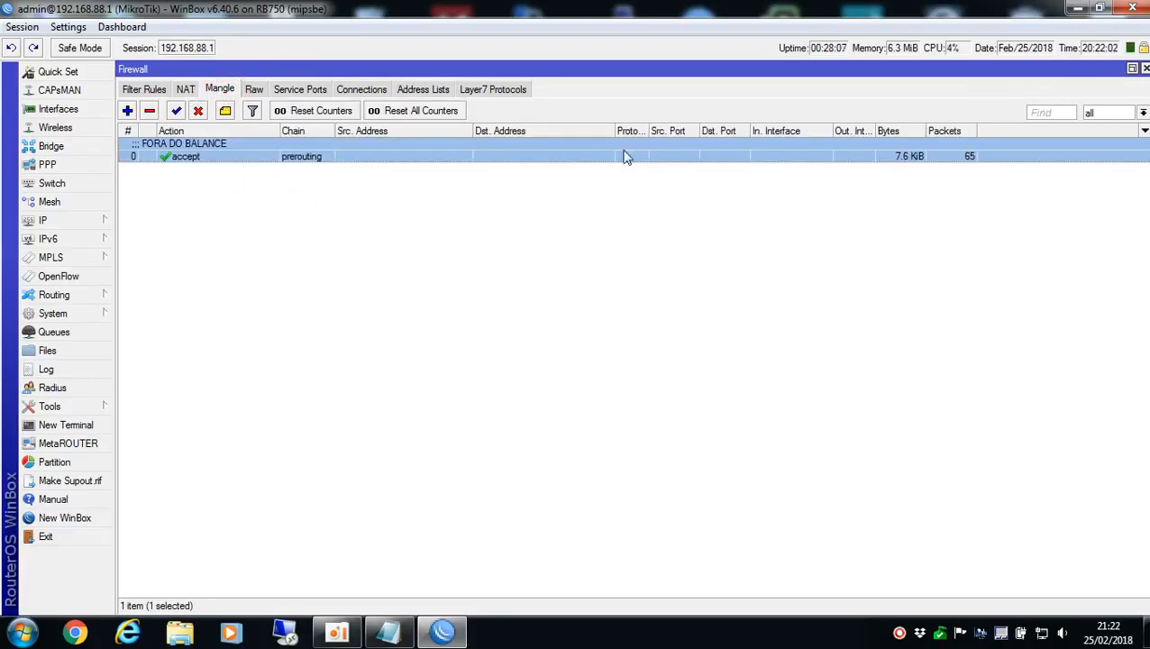
Reset the counters of all mangle rules
click(431, 114)
click(431, 115)
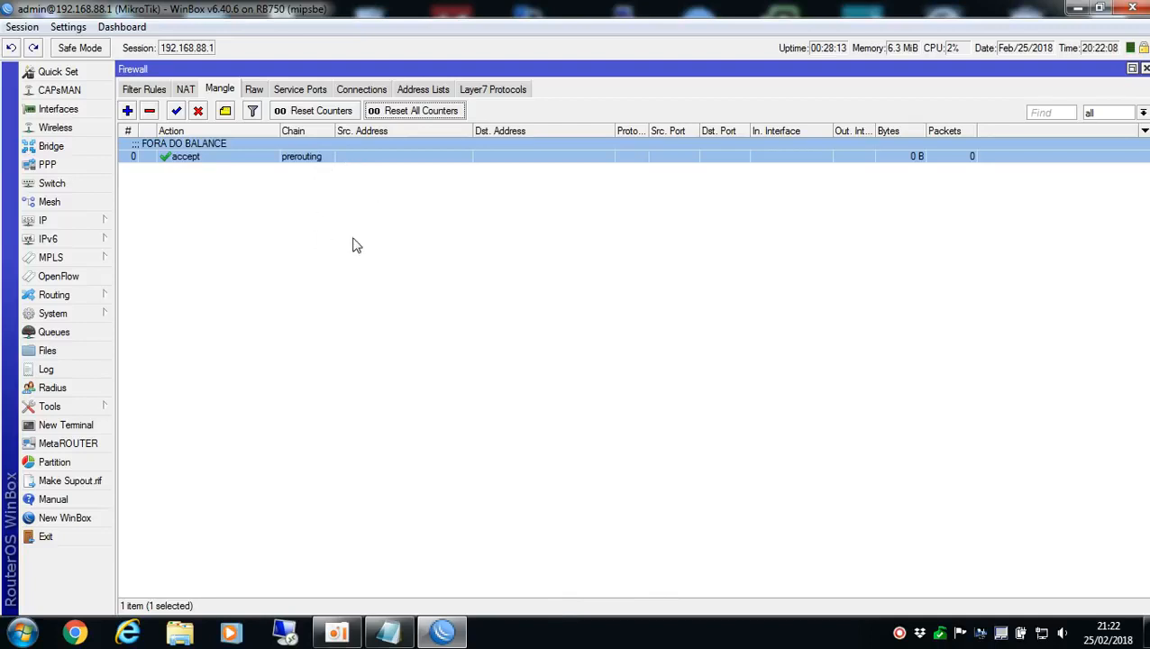
click(296, 362)
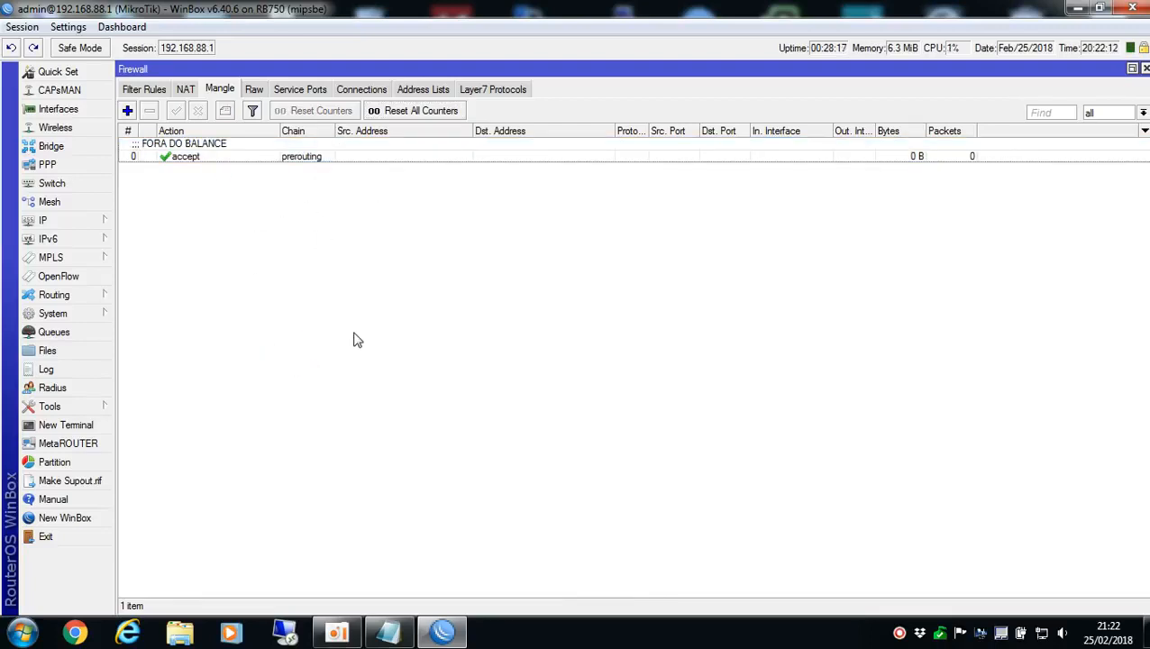
click(303, 239)
Review the action and source address list of the FORA DO BALANCE mangle rule, leaving it unchanged
click(185, 156)
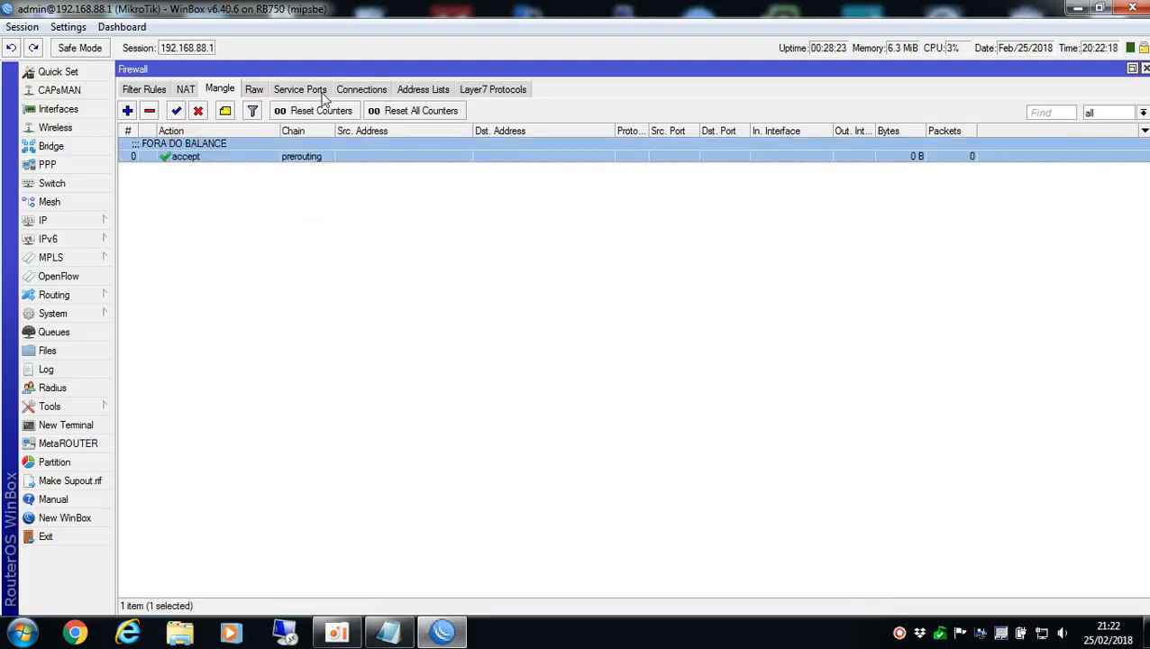
double_click(176, 158)
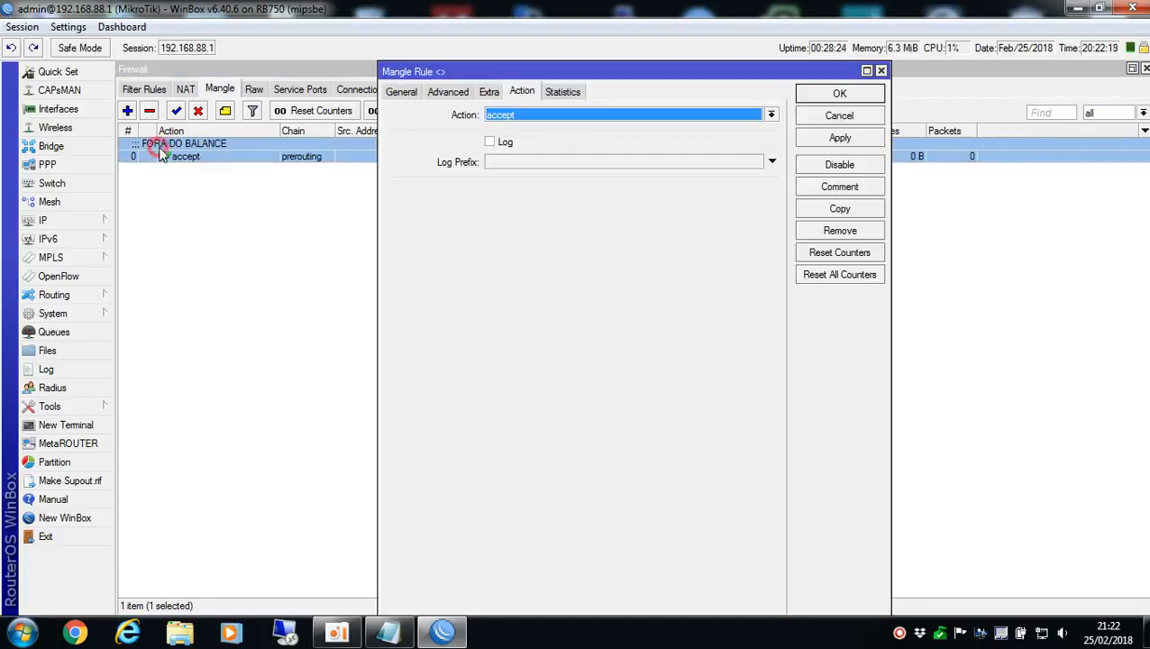
click(458, 91)
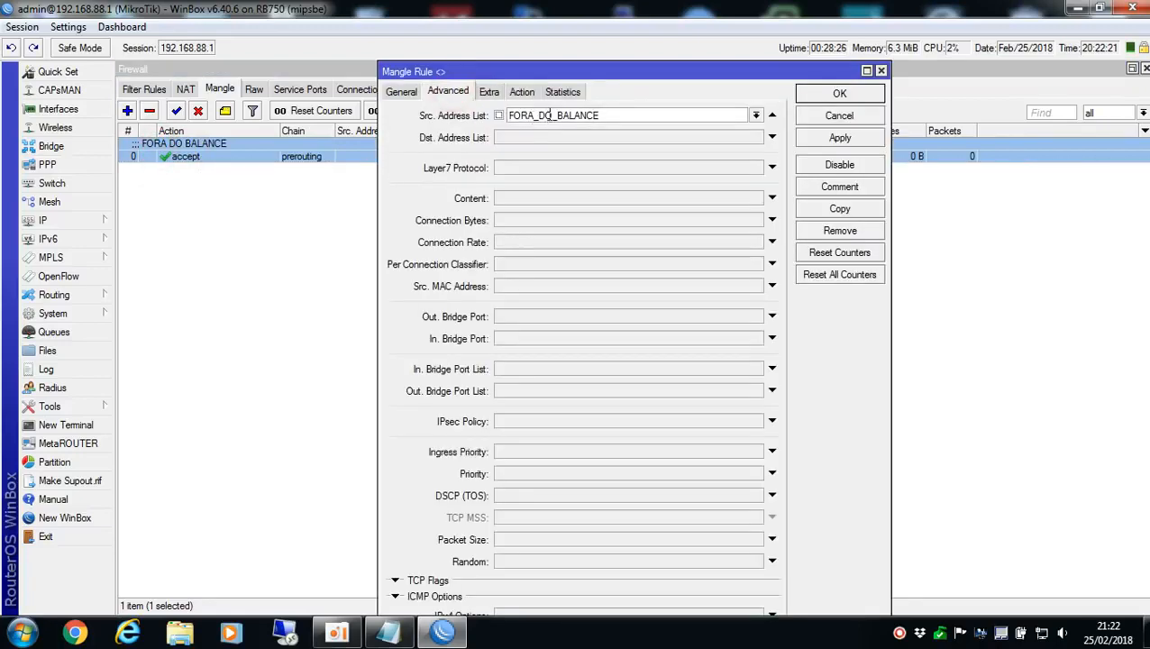
click(839, 121)
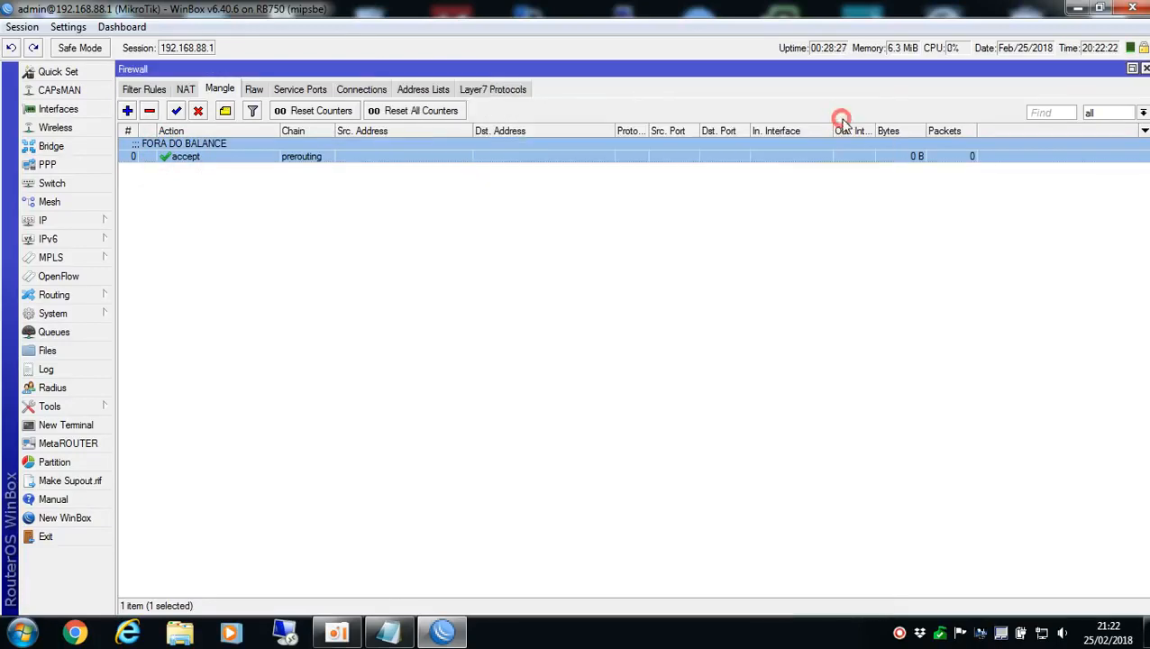
Add a firewall address list entry named FORA_DO_BALANCE with the address 192.168.88.151
click(423, 90)
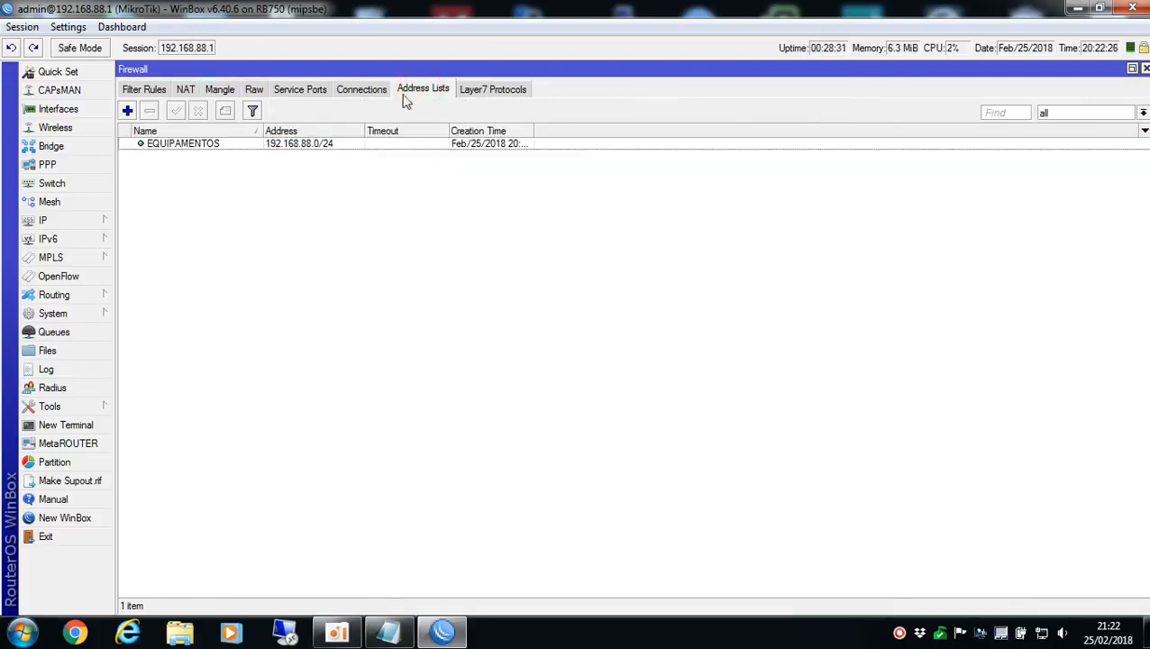
click(128, 110)
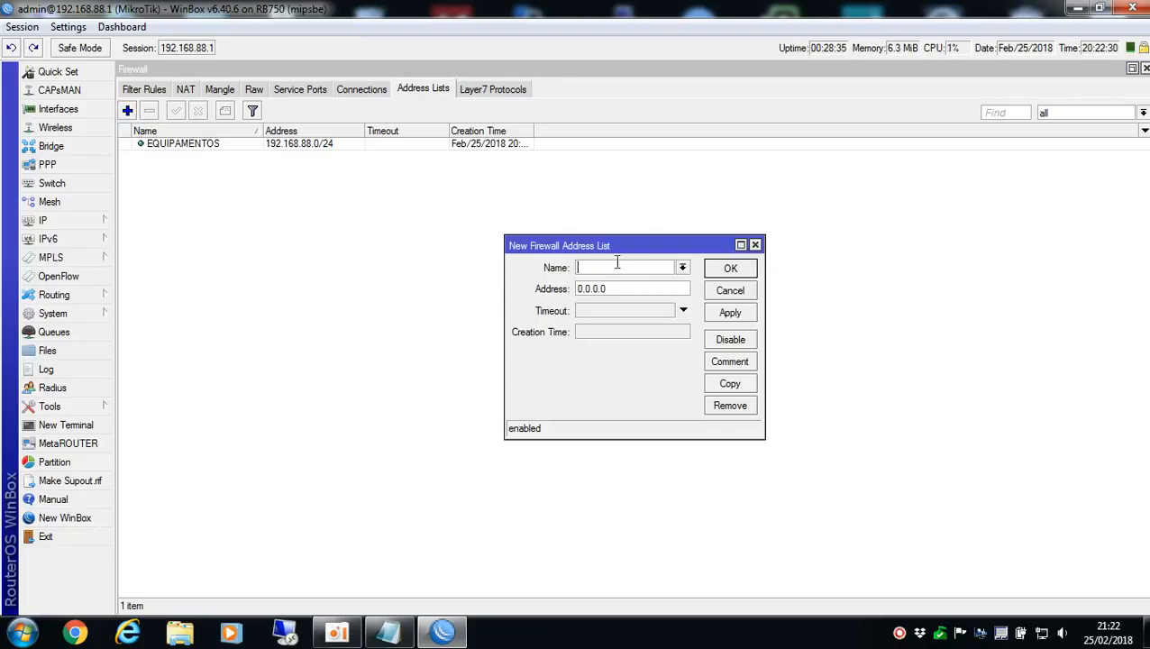
click(683, 268)
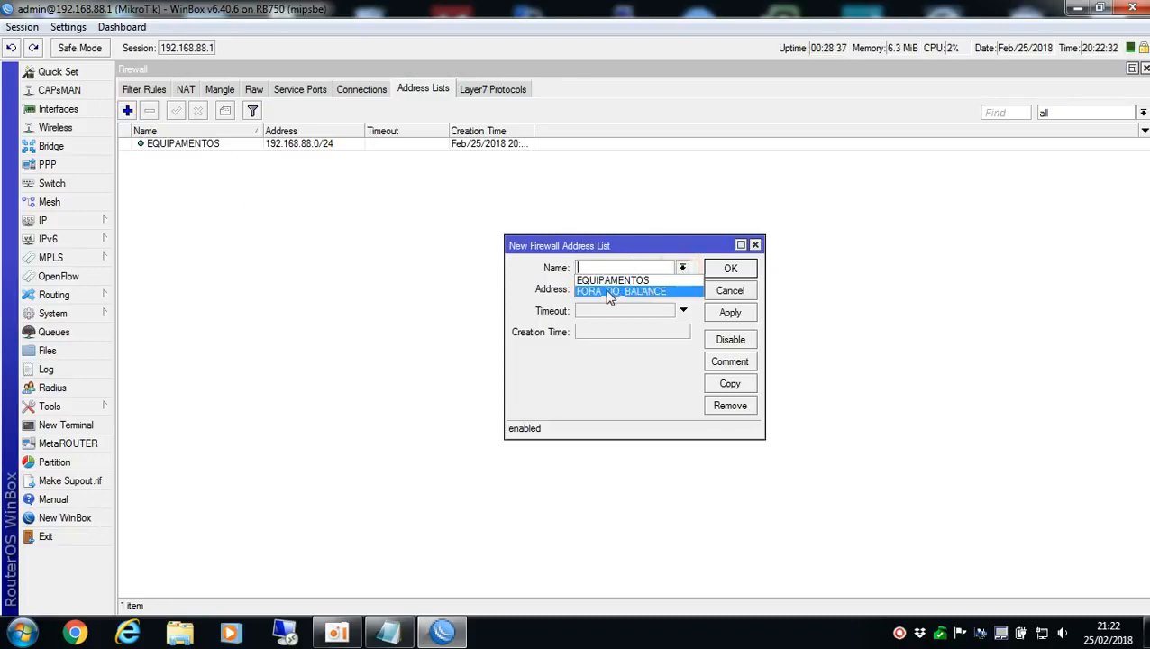
click(633, 291)
key(Tab)
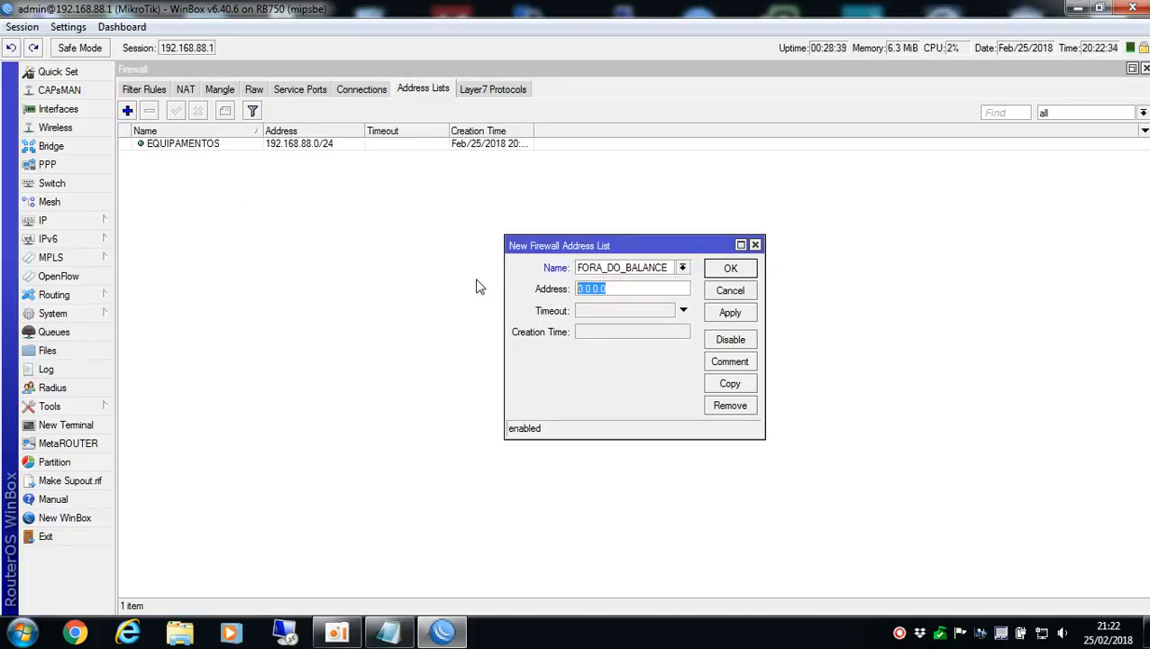
text(192.168.88.101)
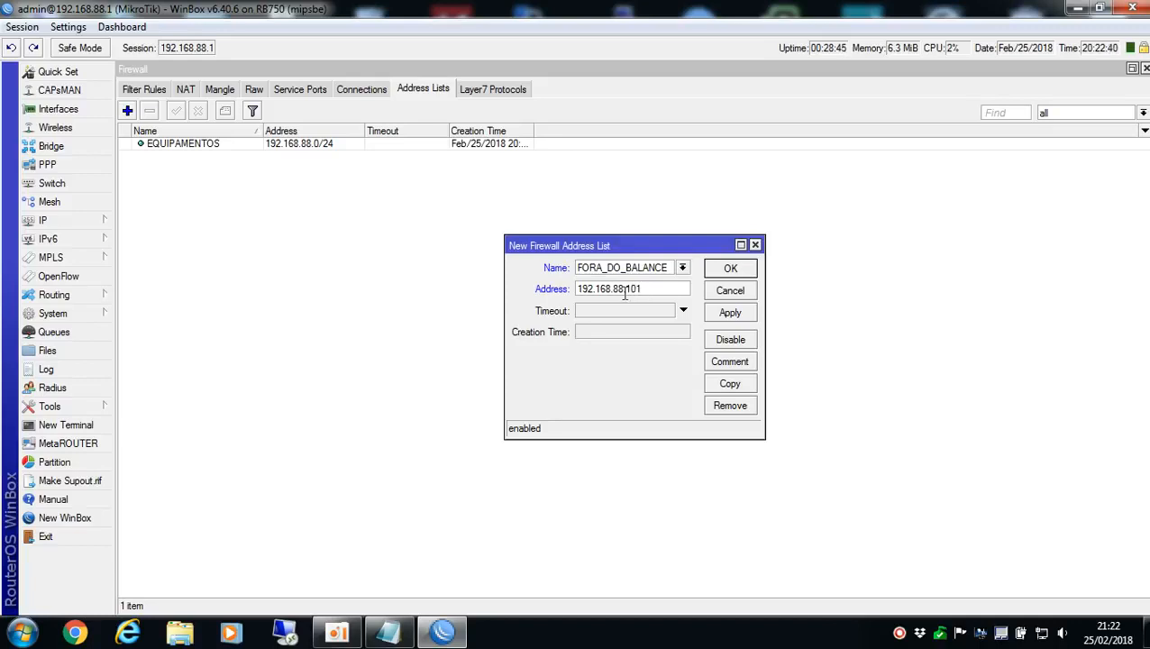
drag(630, 289, 642, 288)
key(Return)
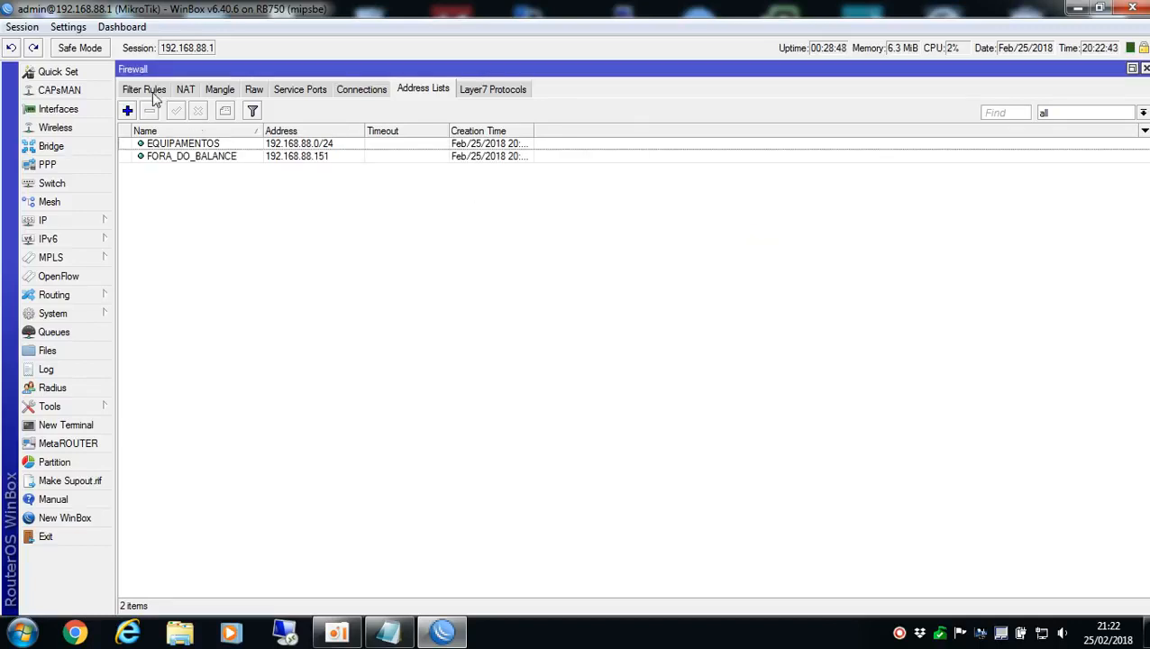
Check the traffic counters of the NAT masquerade rule and the FORA DO BALANCE mangle rule
click(153, 94)
click(184, 89)
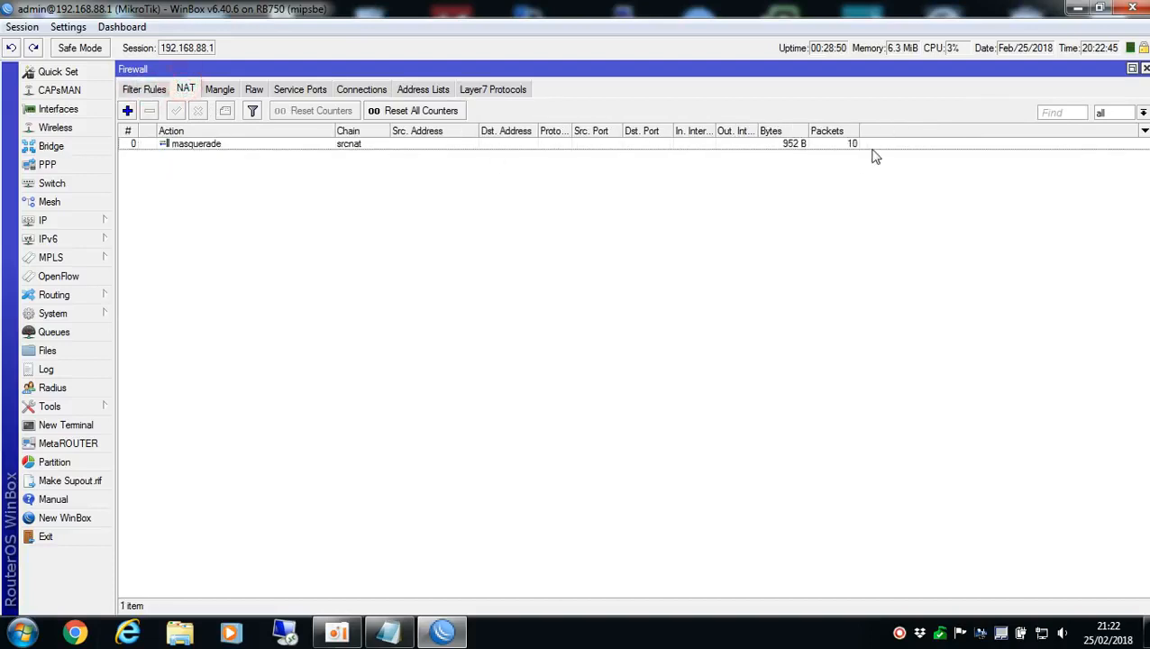
click(224, 90)
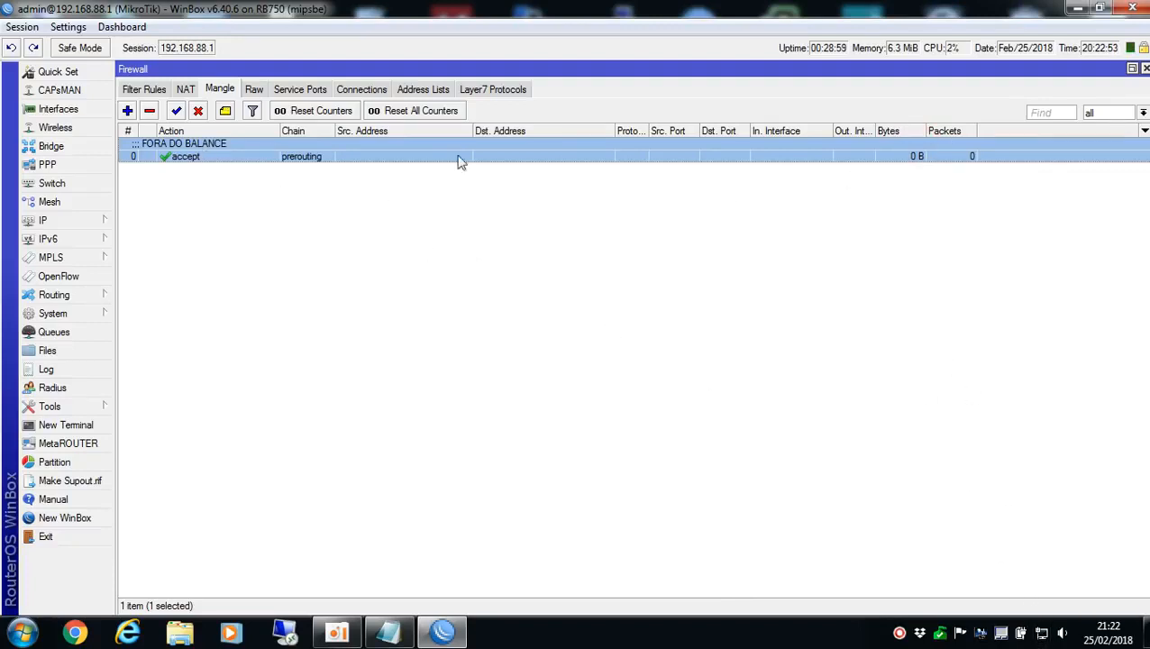
click(881, 313)
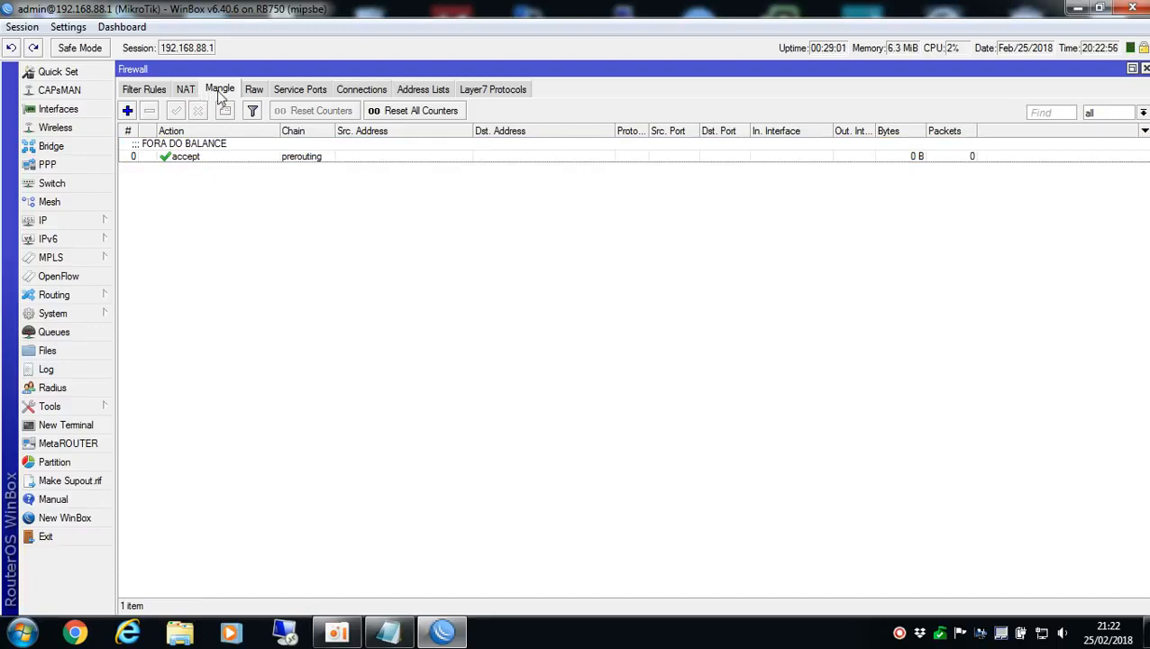
click(964, 155)
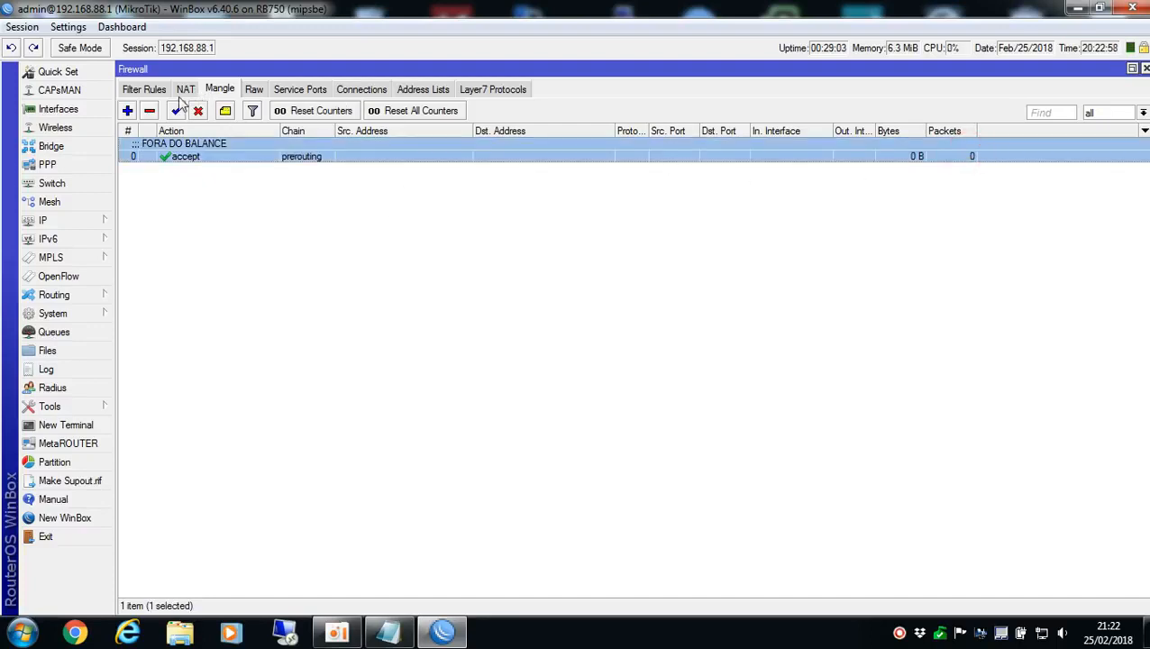
Create a prerouting mangle rule with destination address list EQUIPAMENTOS and the accept action
click(136, 111)
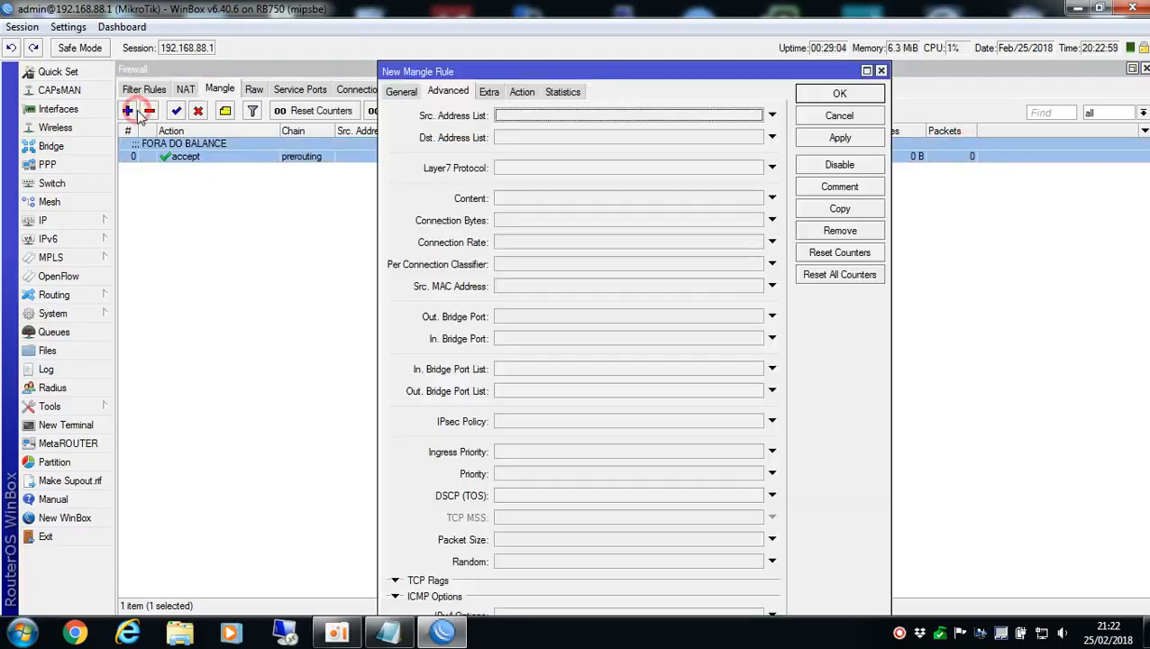
click(394, 95)
drag(504, 73, 455, 81)
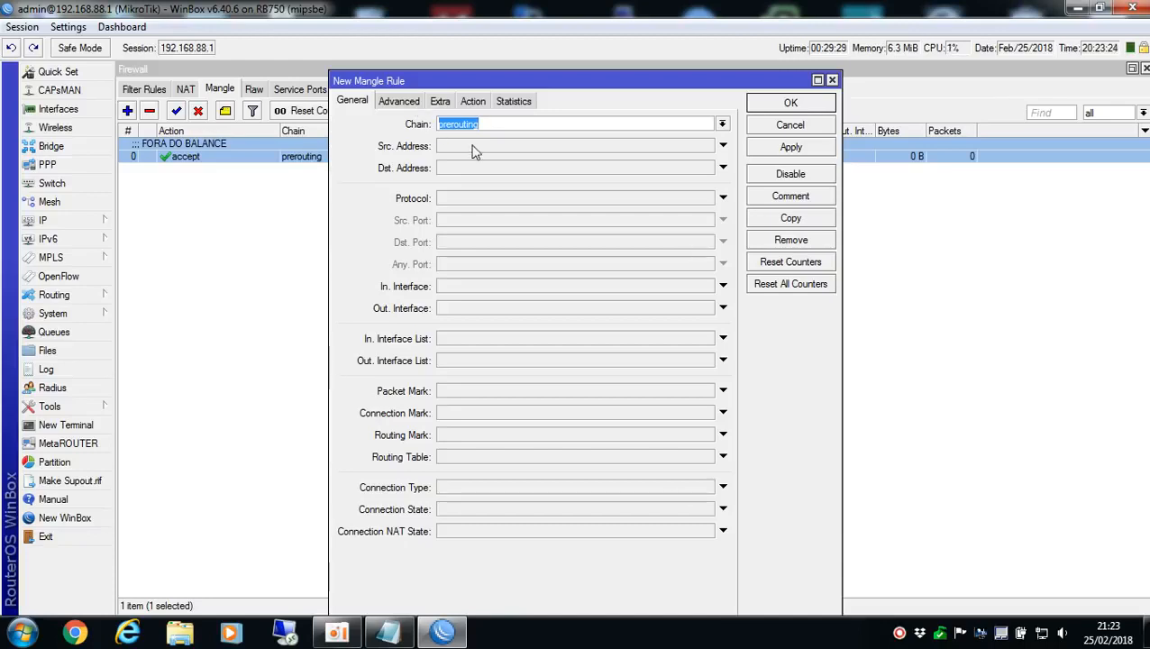
click(403, 102)
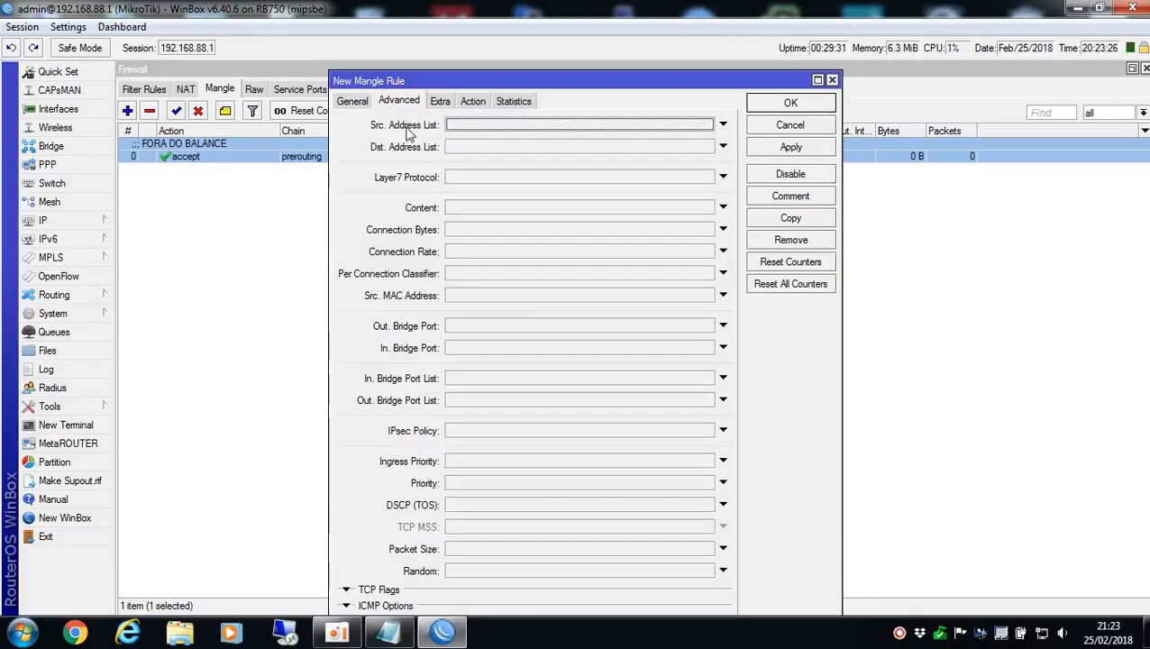
click(534, 147)
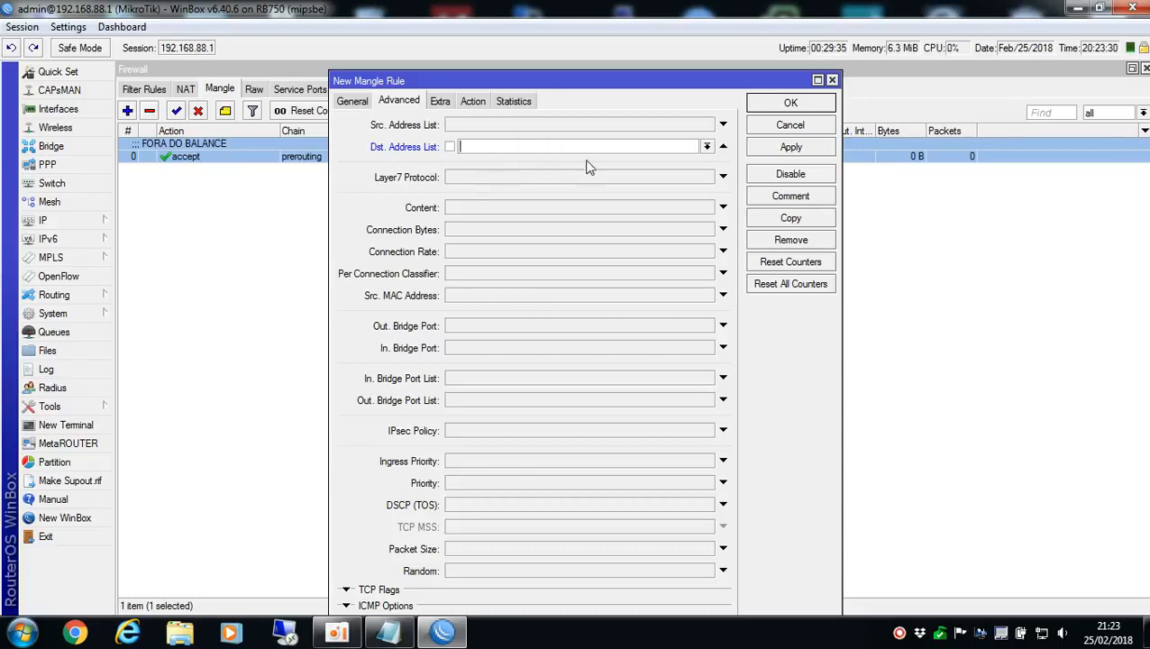
click(664, 149)
text(EQUIPAMENTOS)
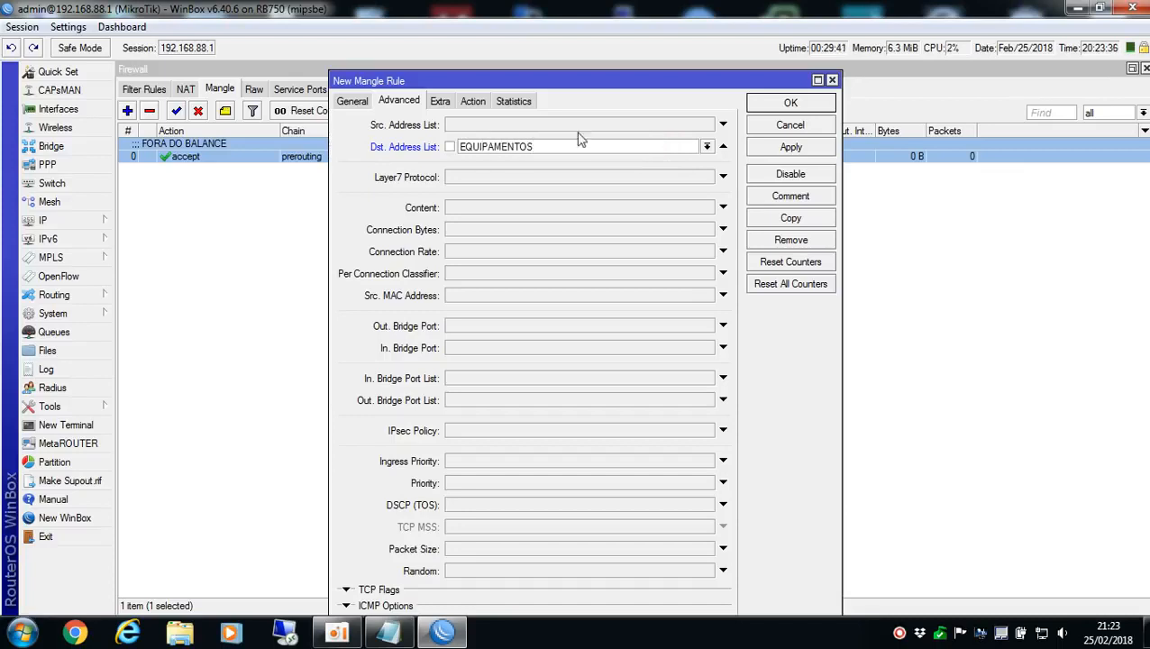
click(476, 103)
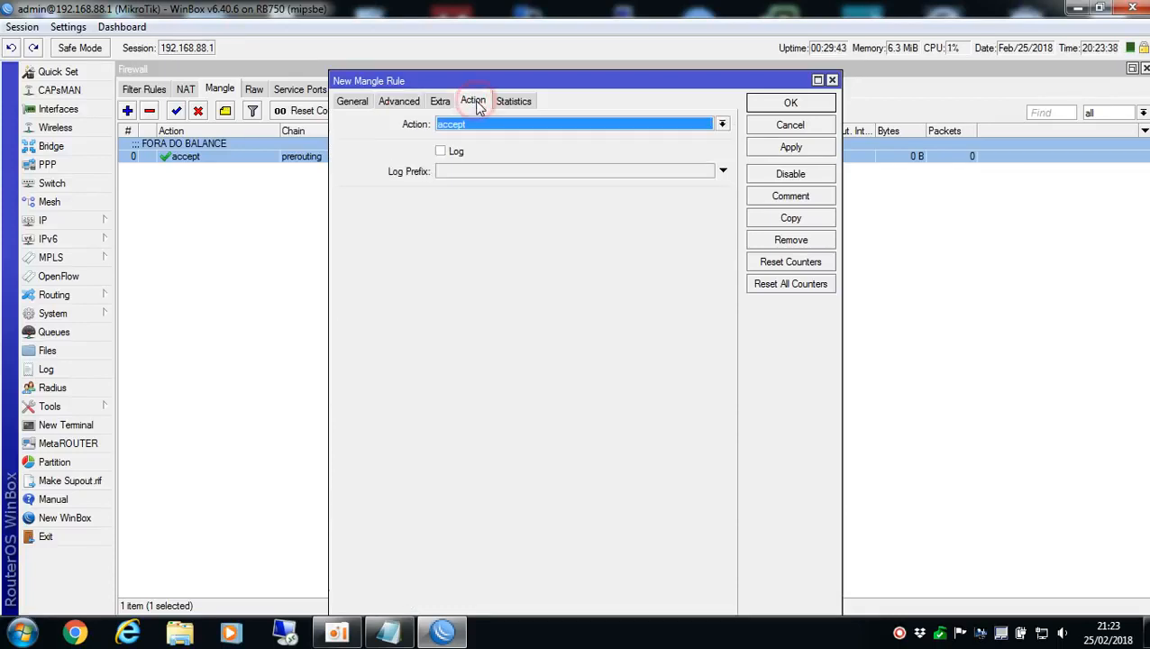
click(811, 105)
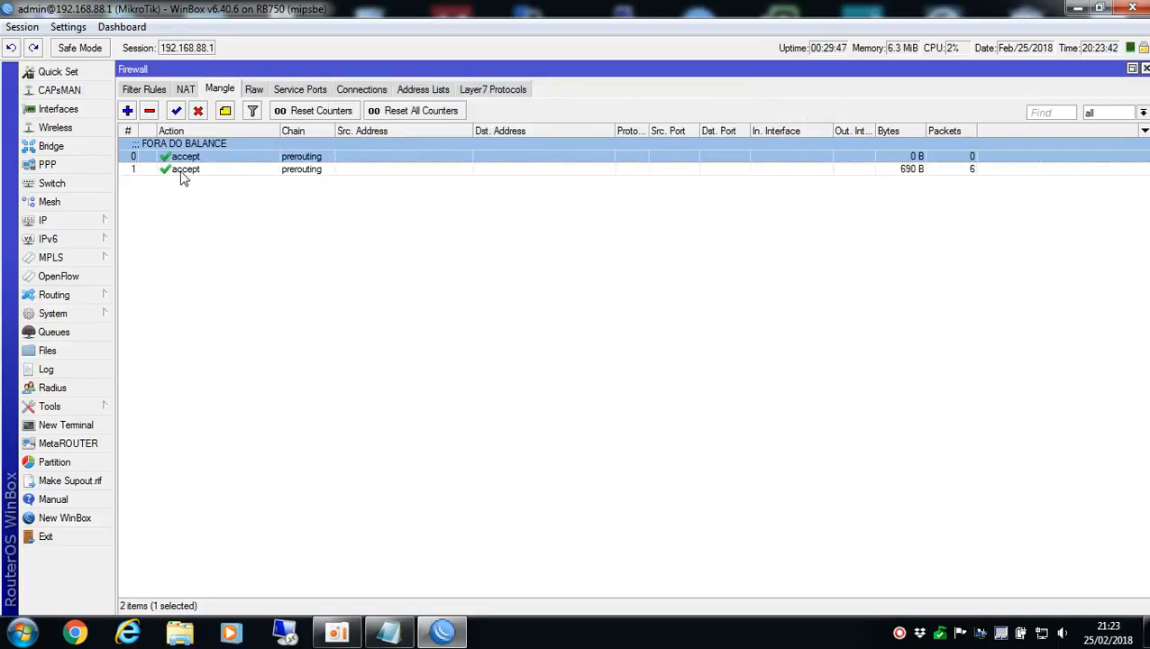
Add the comment ACEITAR CONEXÕES ENTRANTES NOS EQUIPAMENTOS to the second mangle rule and save it
double_click(180, 172)
click(793, 188)
text(ACEITAR CONEXÕ)
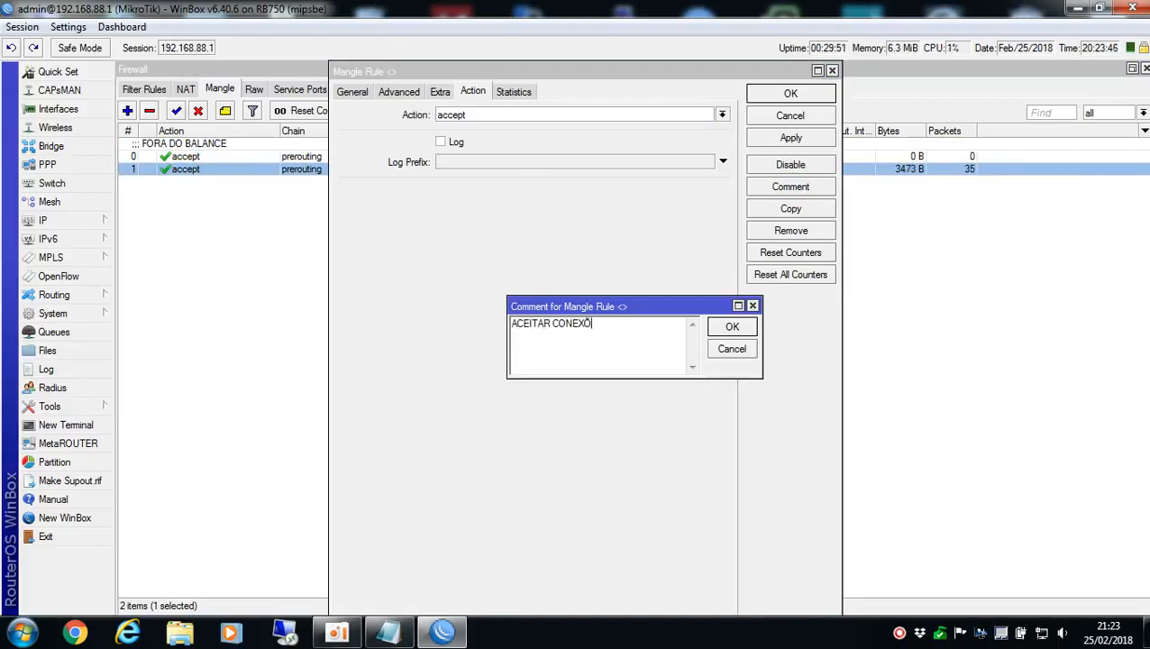
text(ES ENTRANTES)
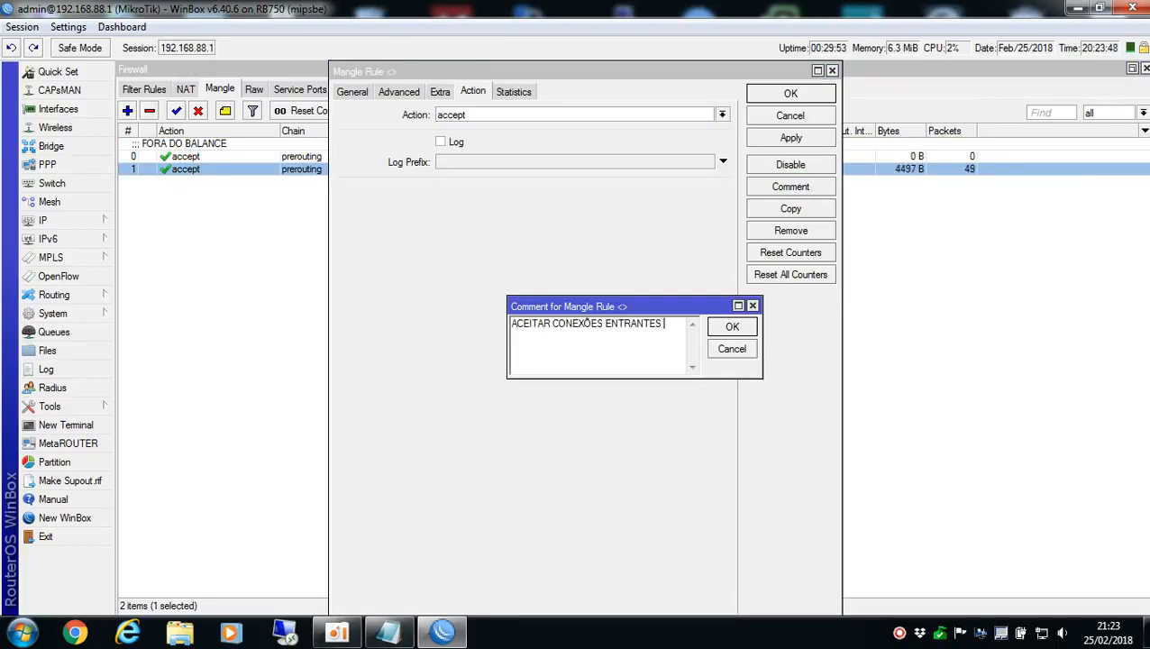
text( NOSEQUIPAMENTOS)
key(Return)
click(792, 95)
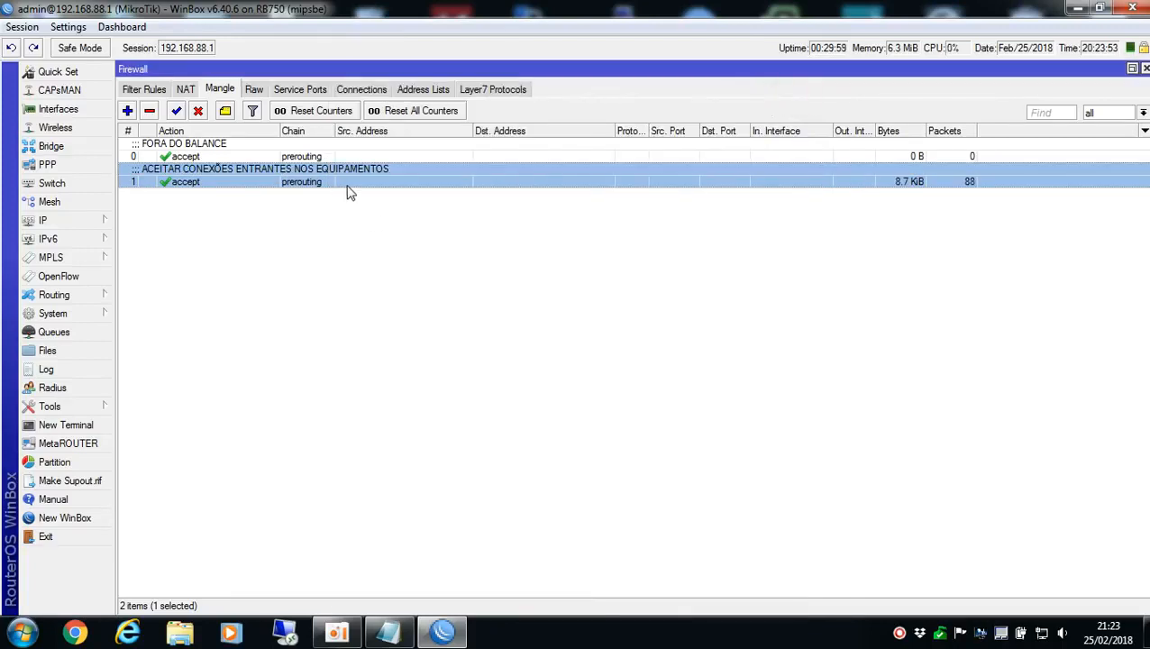
Set the address of the EQUIPAMENTOS entry in the firewall address lists to 192.168.88.200
click(422, 91)
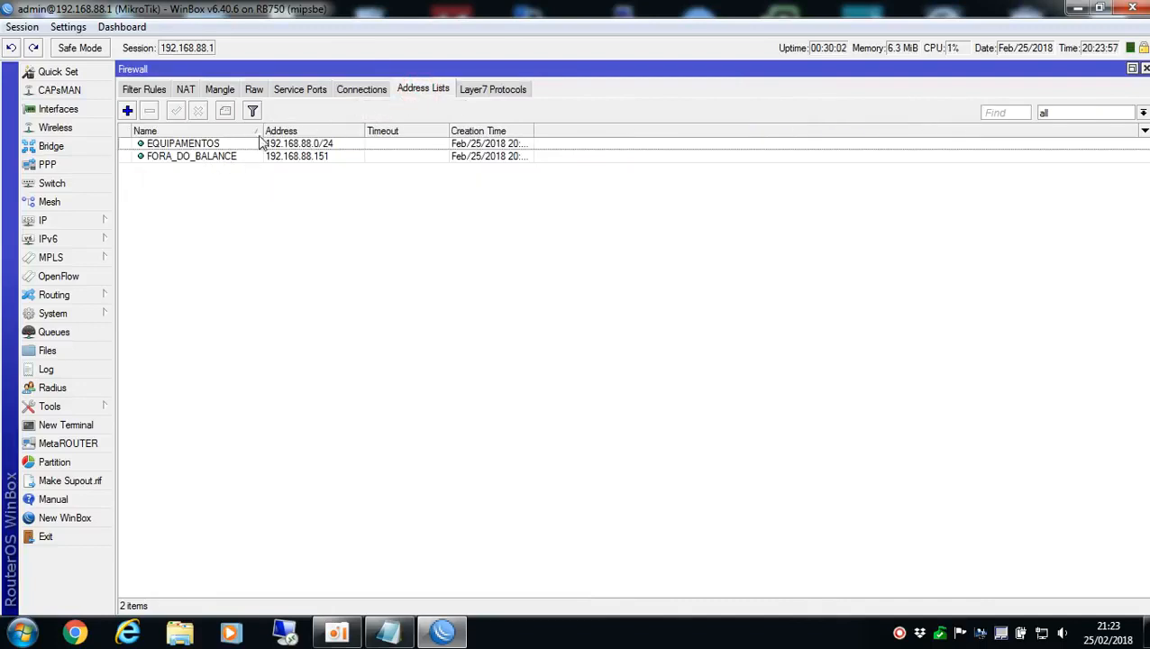
drag(262, 131, 274, 131)
click(326, 144)
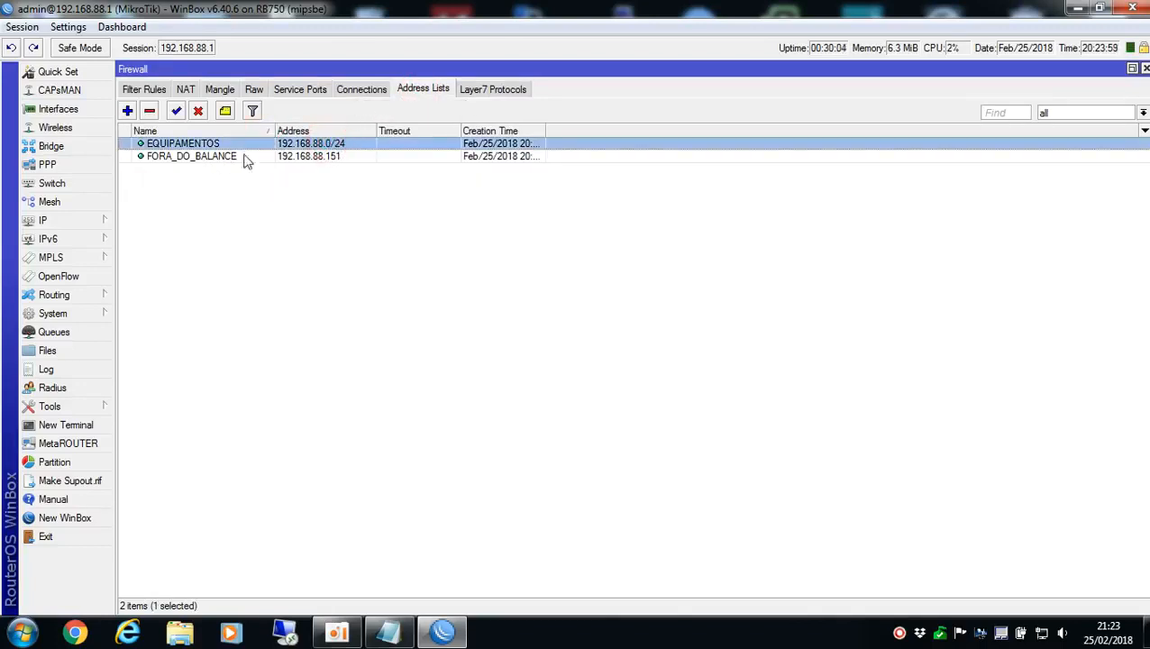
double_click(363, 144)
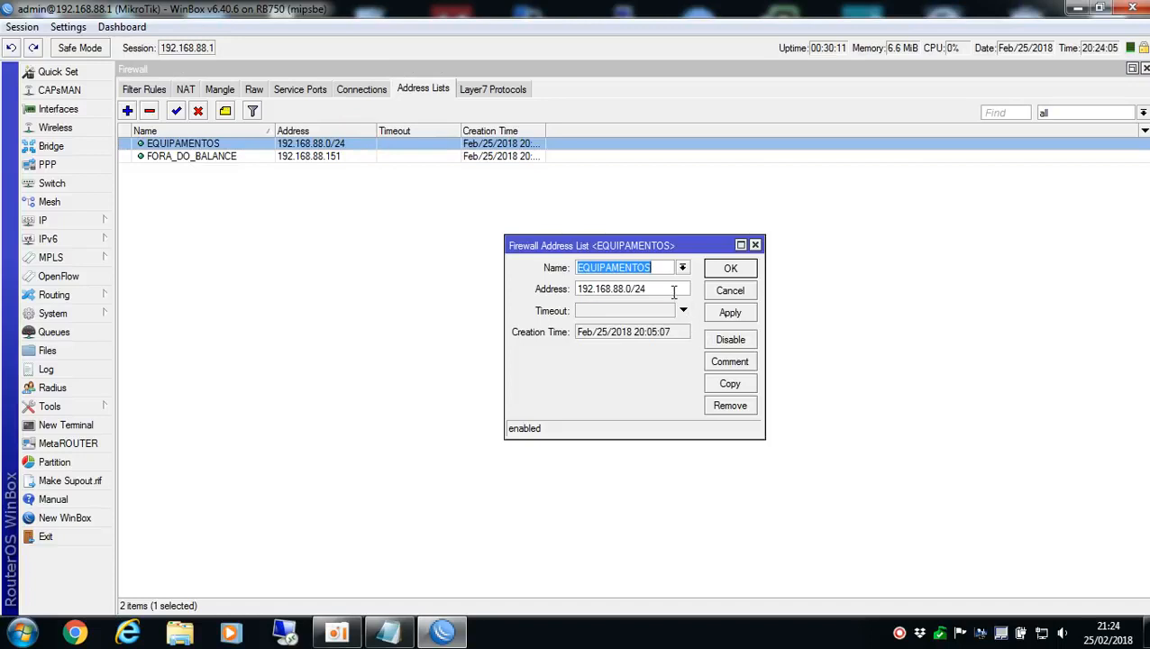
drag(673, 293, 463, 287)
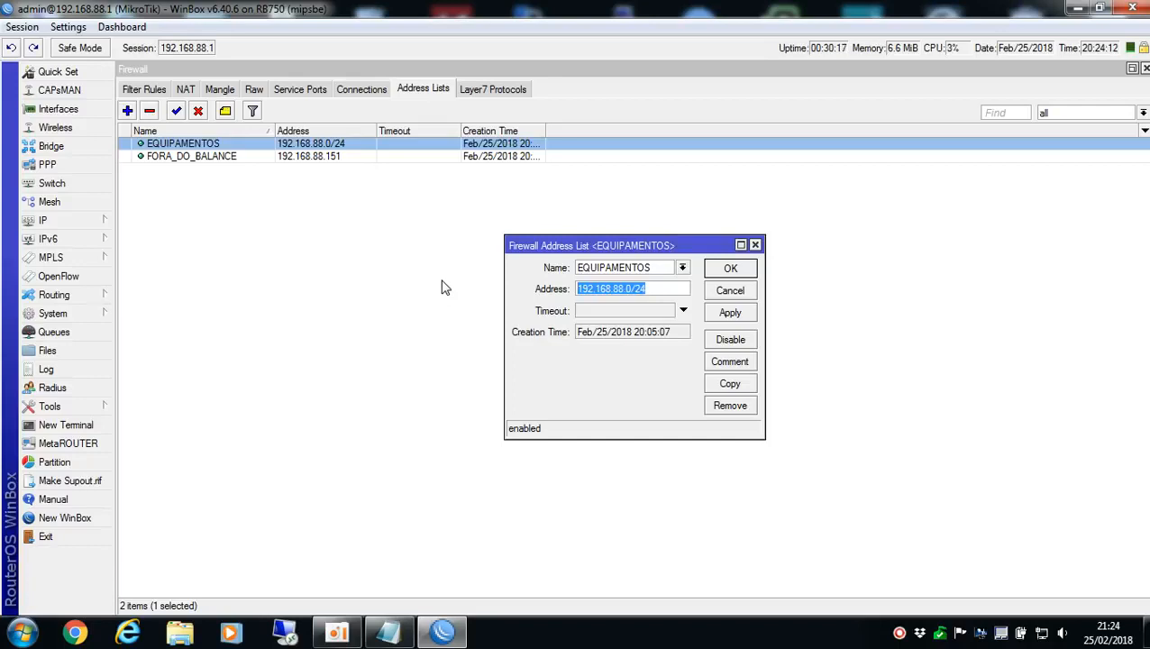
text(192.16)
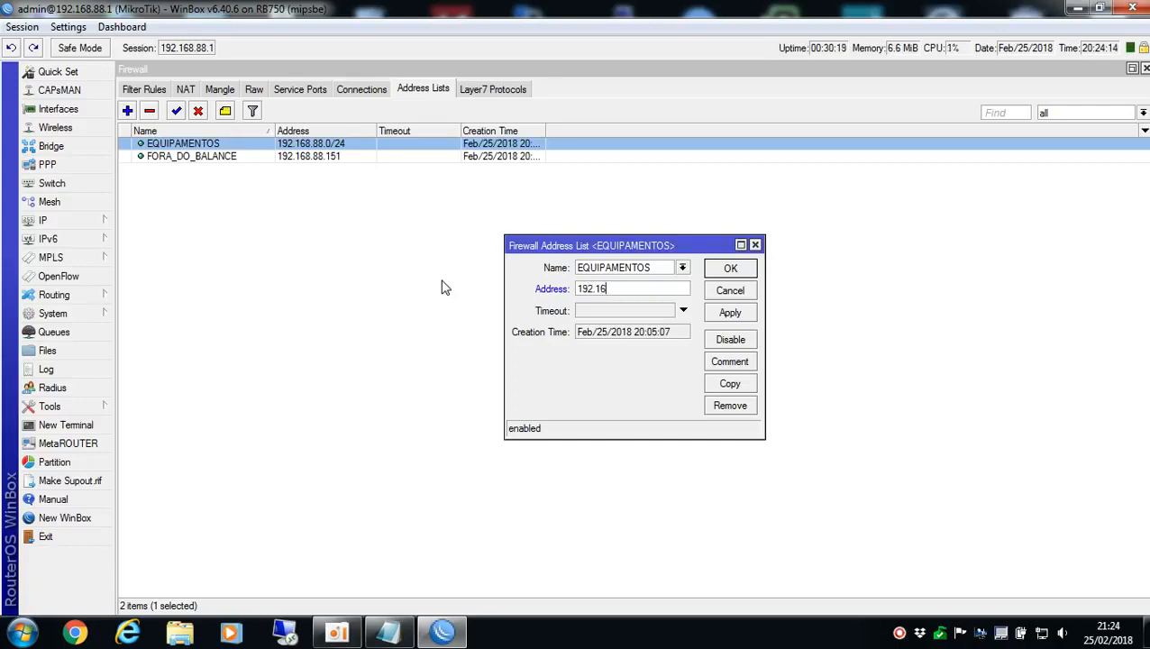
text(8.88.200)
click(728, 270)
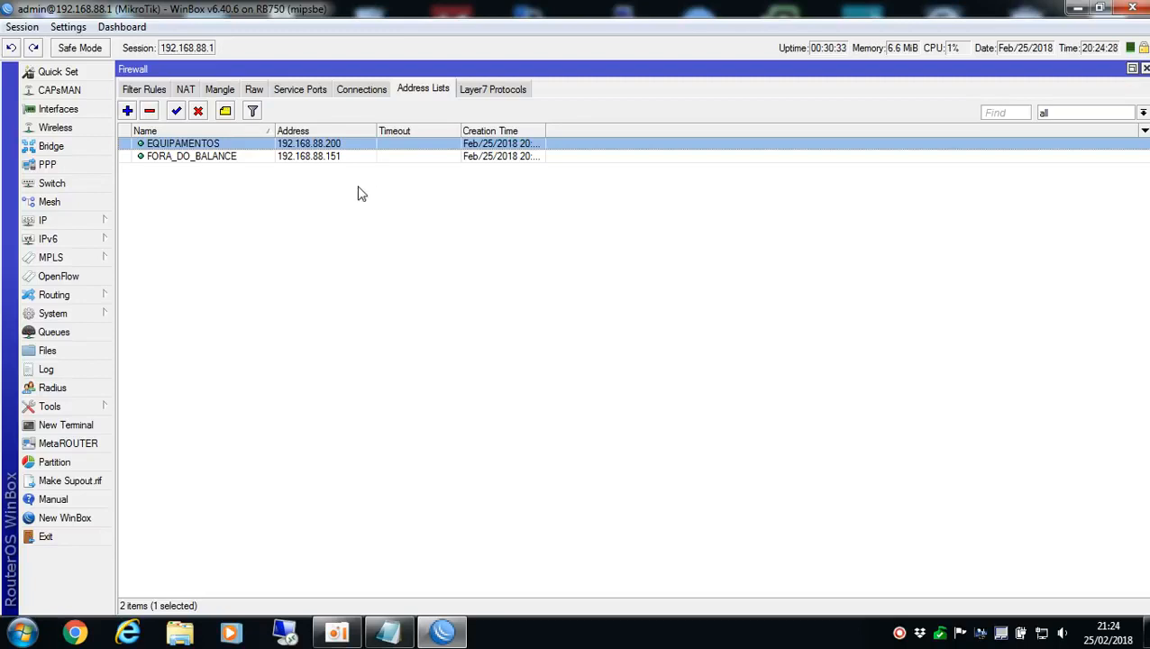
Reset the counters of all mangle rules again and select the FORA DO BALANCE rule
click(221, 89)
click(440, 114)
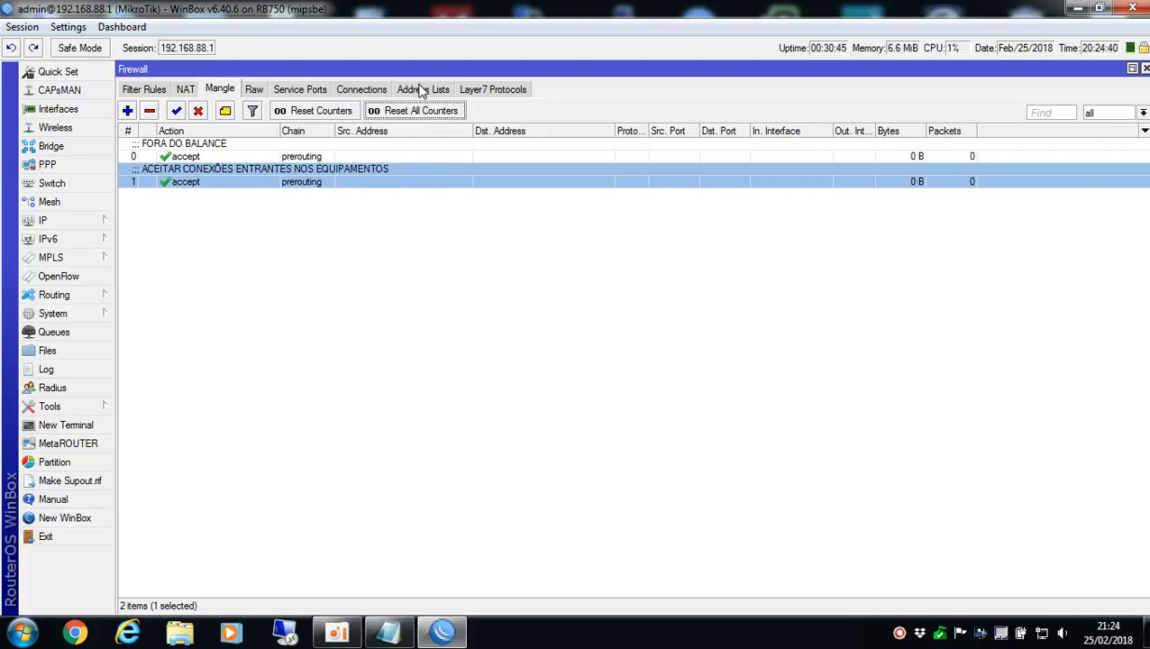
click(352, 317)
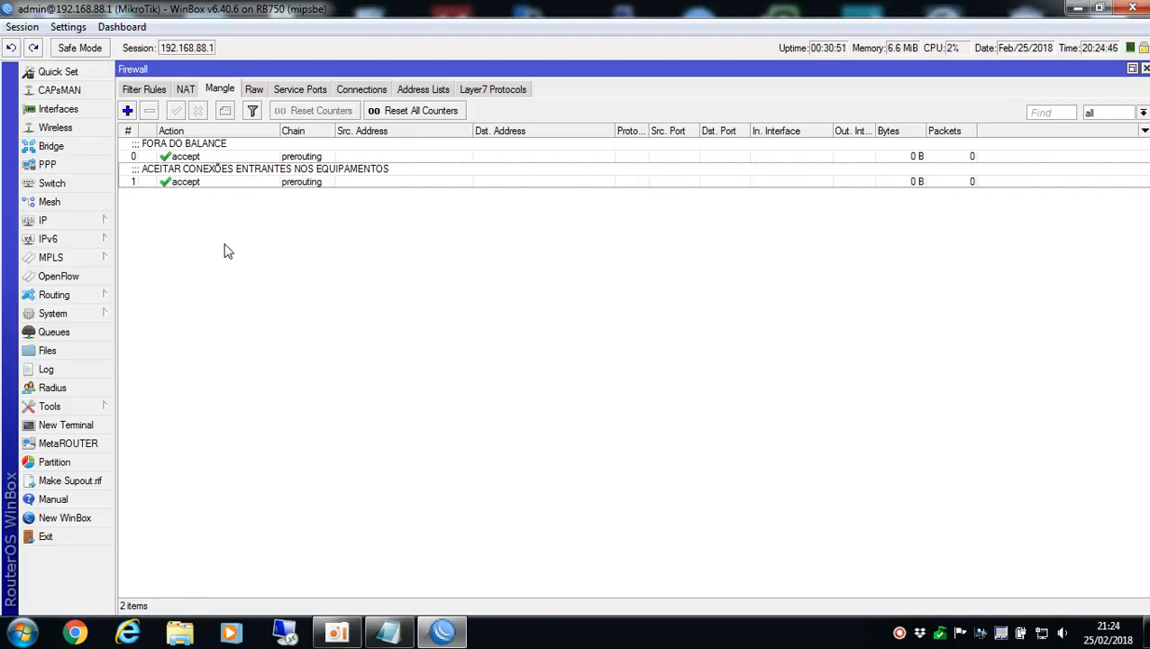
click(169, 158)
click(163, 183)
click(193, 156)
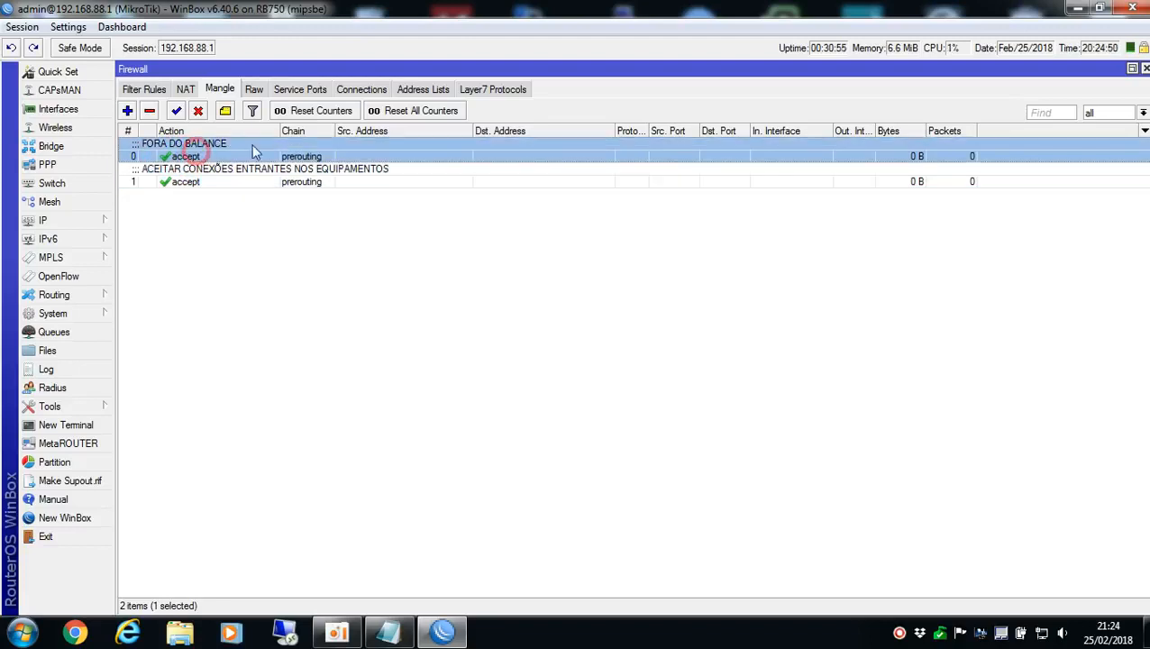
Start a new prerouting mangle rule that matches every destination except the EQUIPAMENTOS address list
click(198, 179)
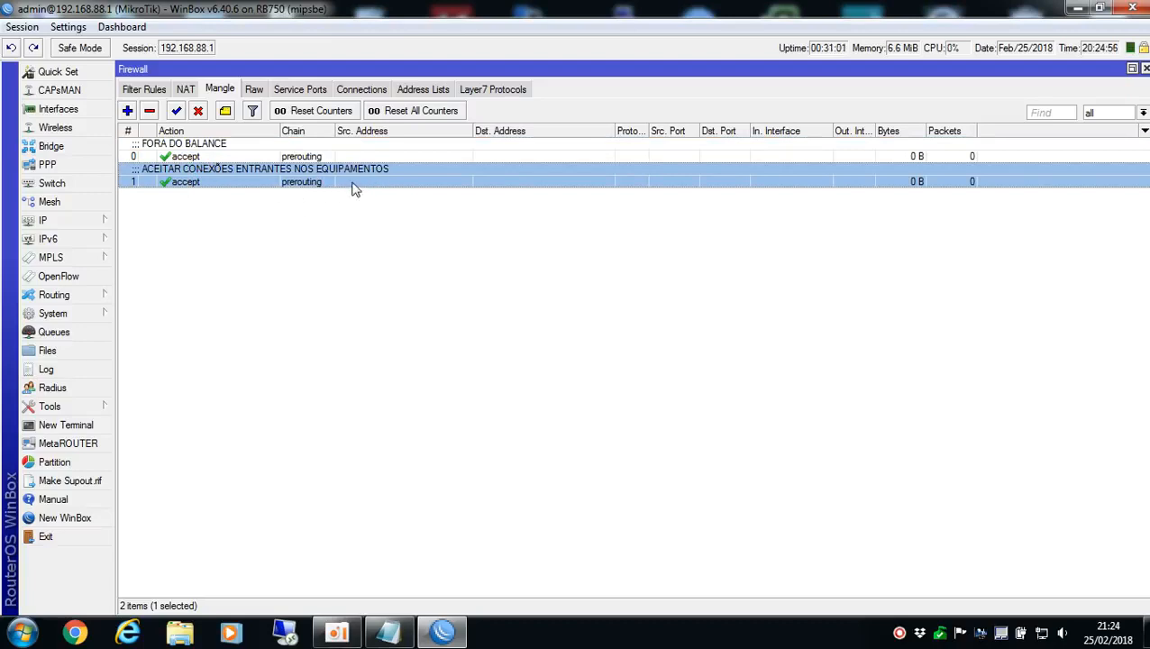
click(383, 236)
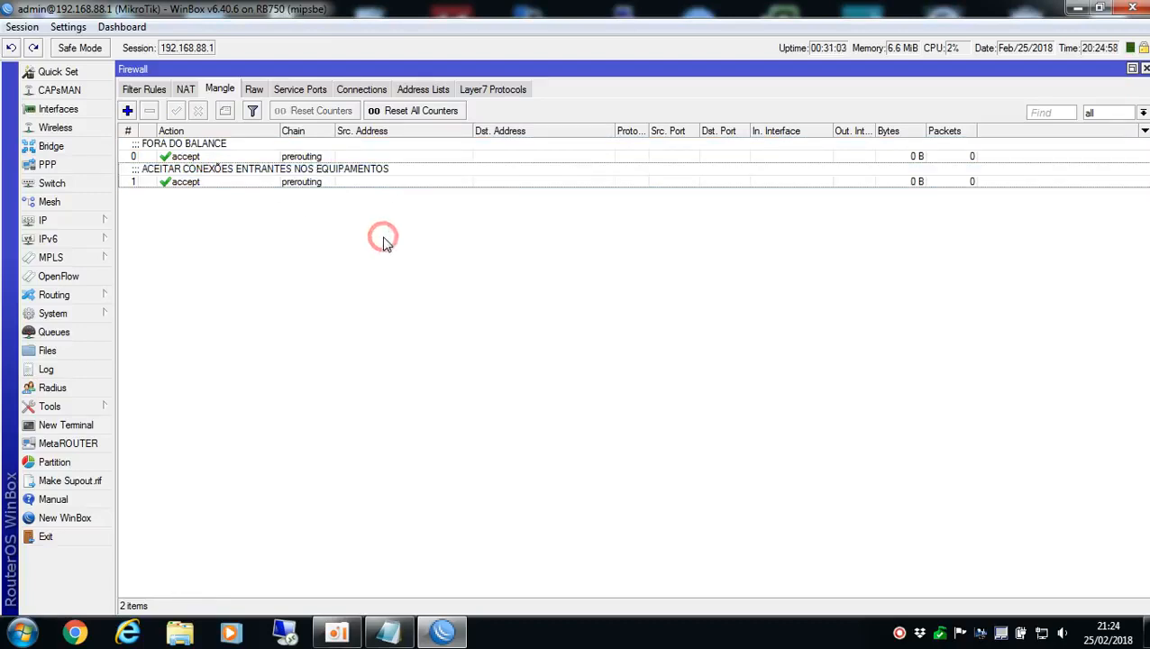
click(127, 112)
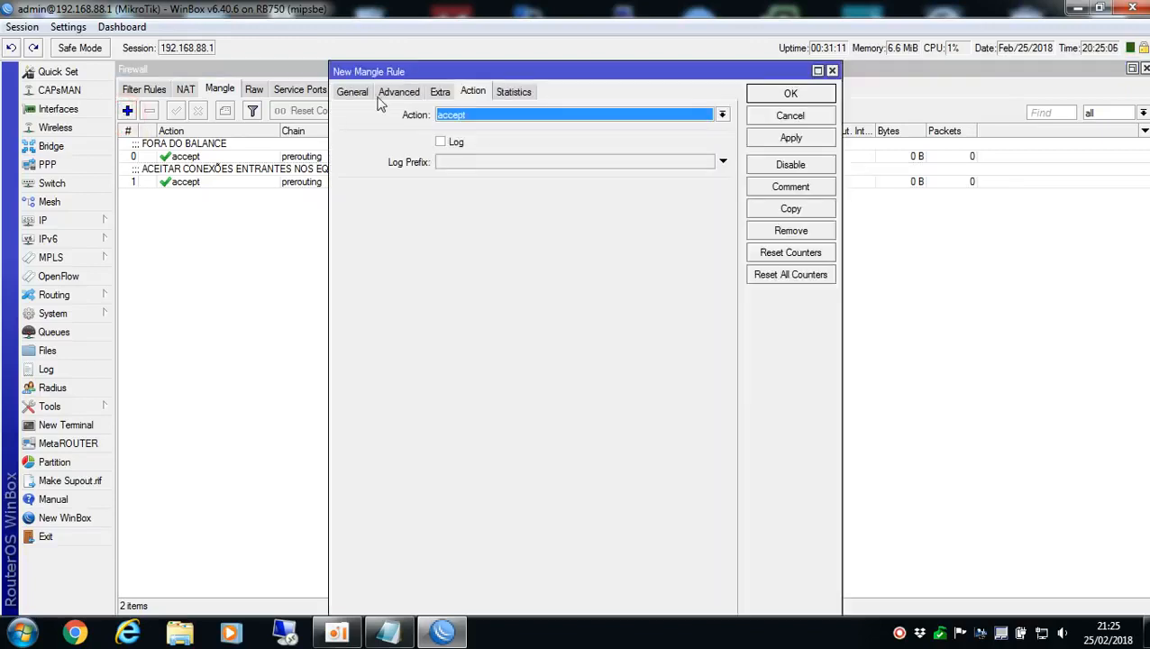
click(355, 94)
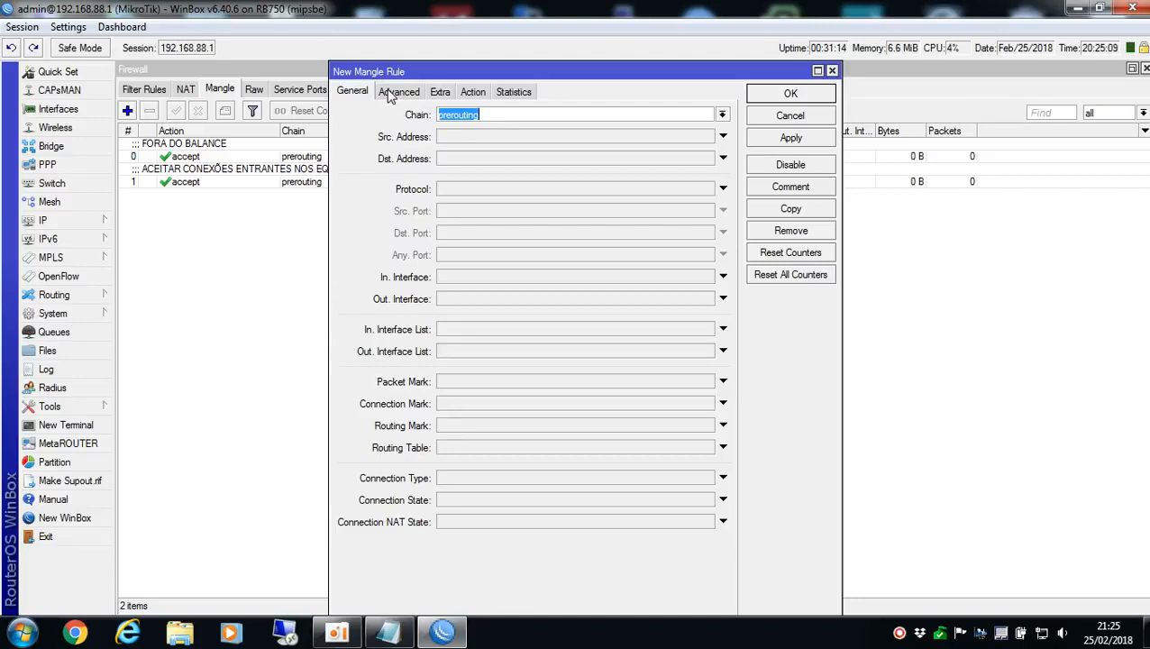
click(396, 92)
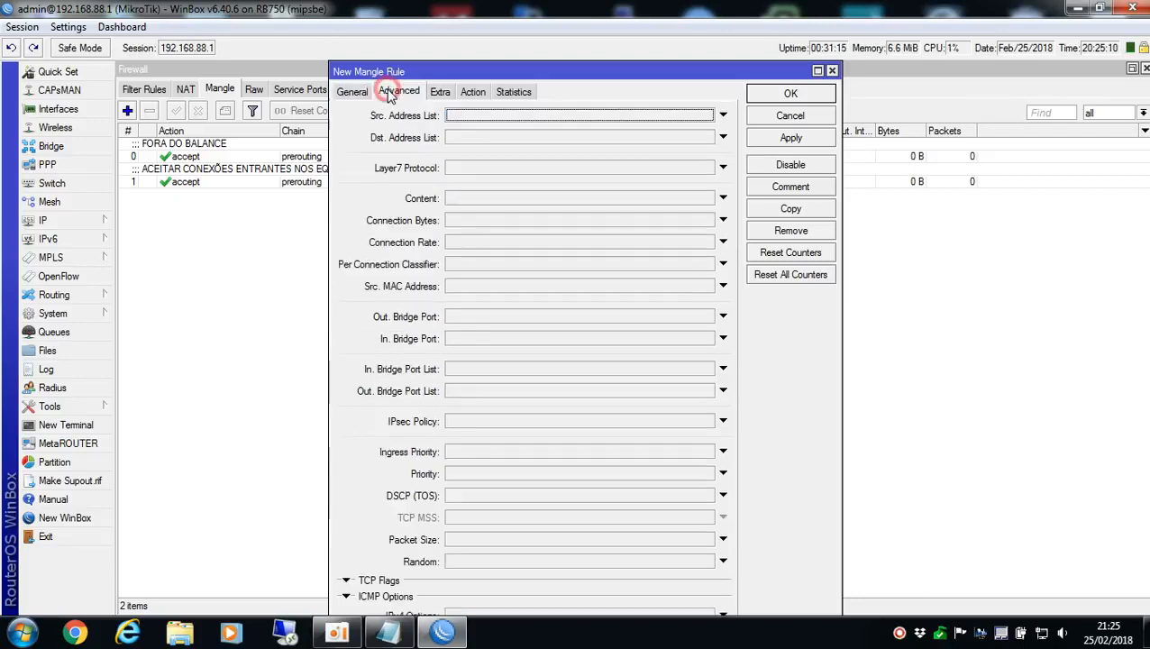
click(487, 138)
click(450, 138)
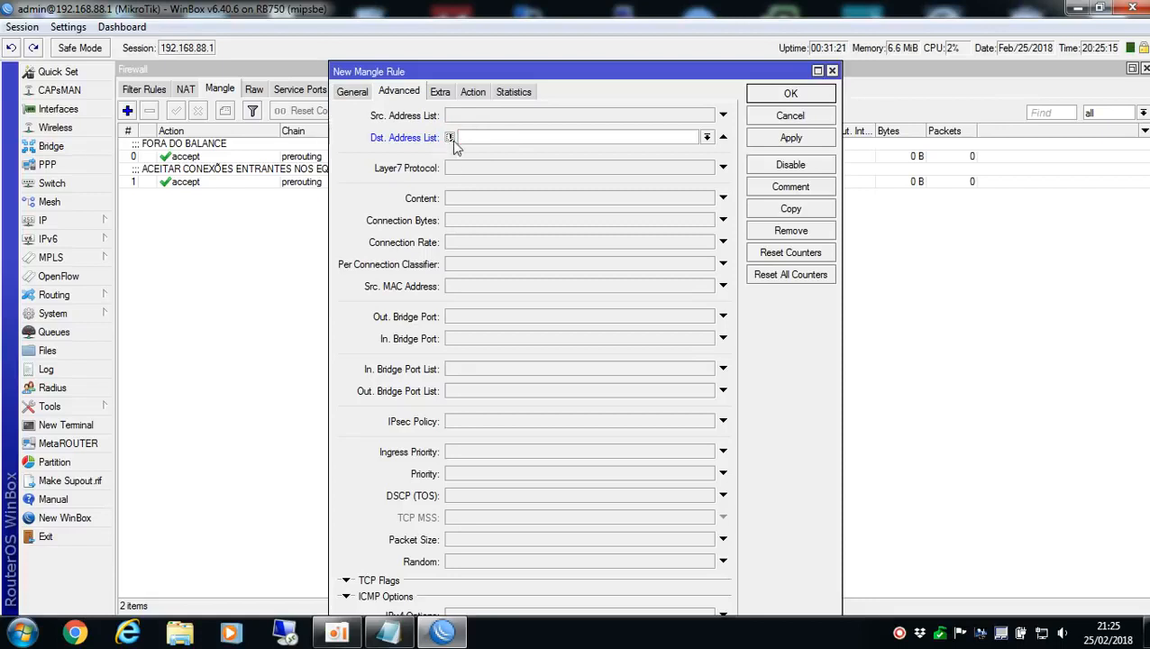
click(706, 137)
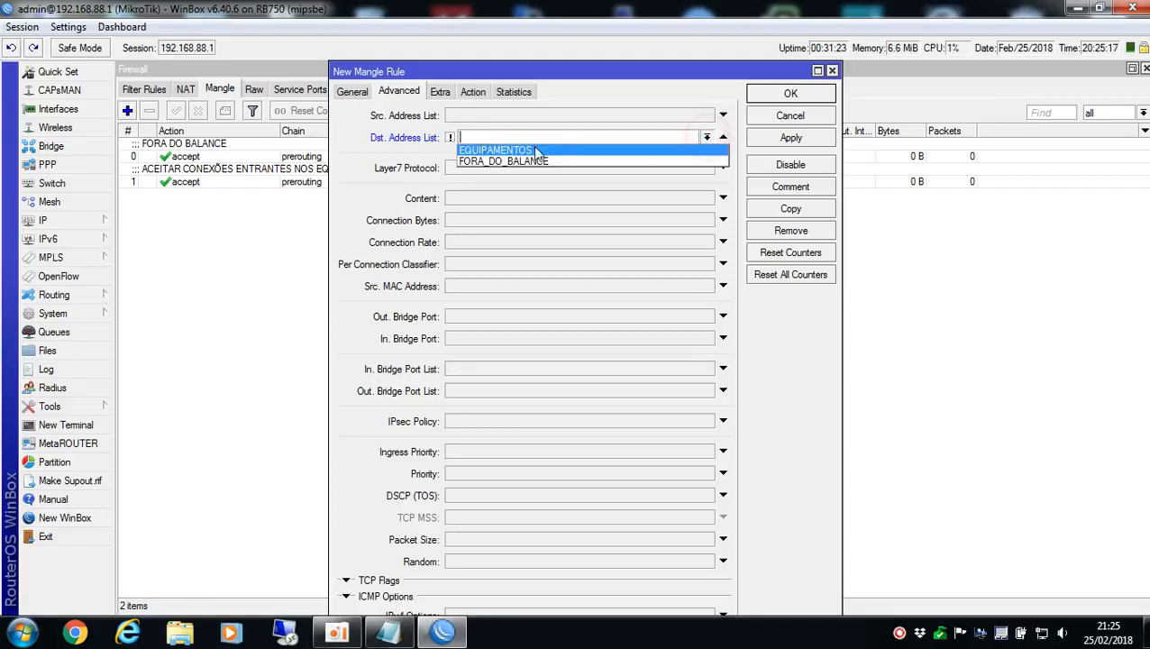
click(487, 150)
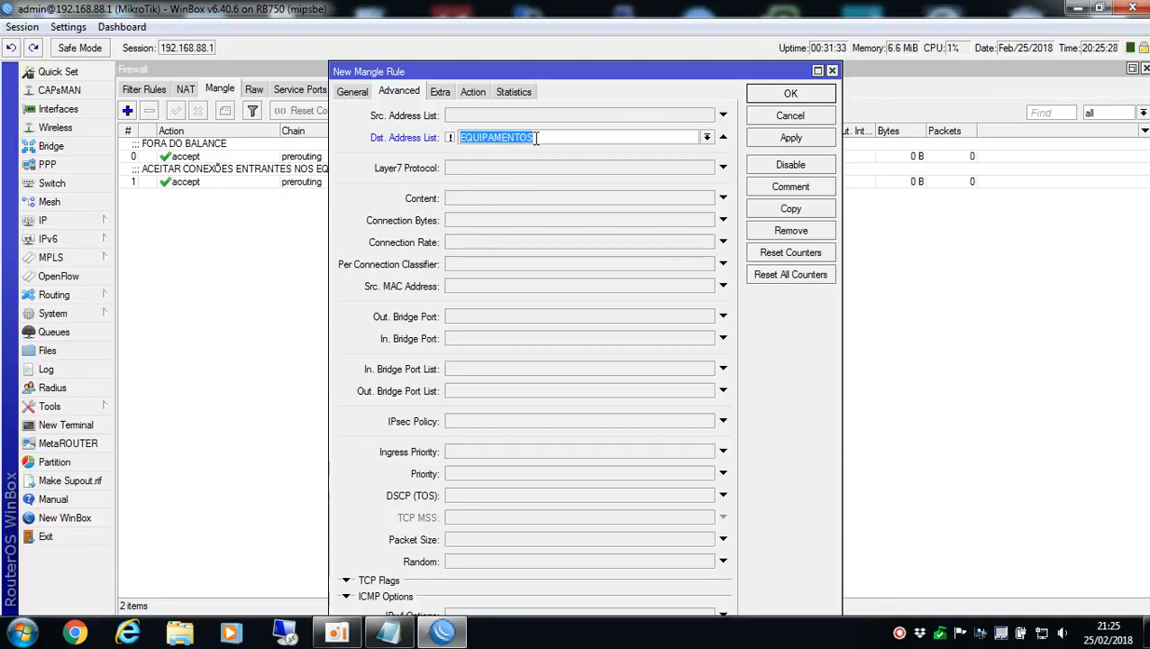
click(452, 138)
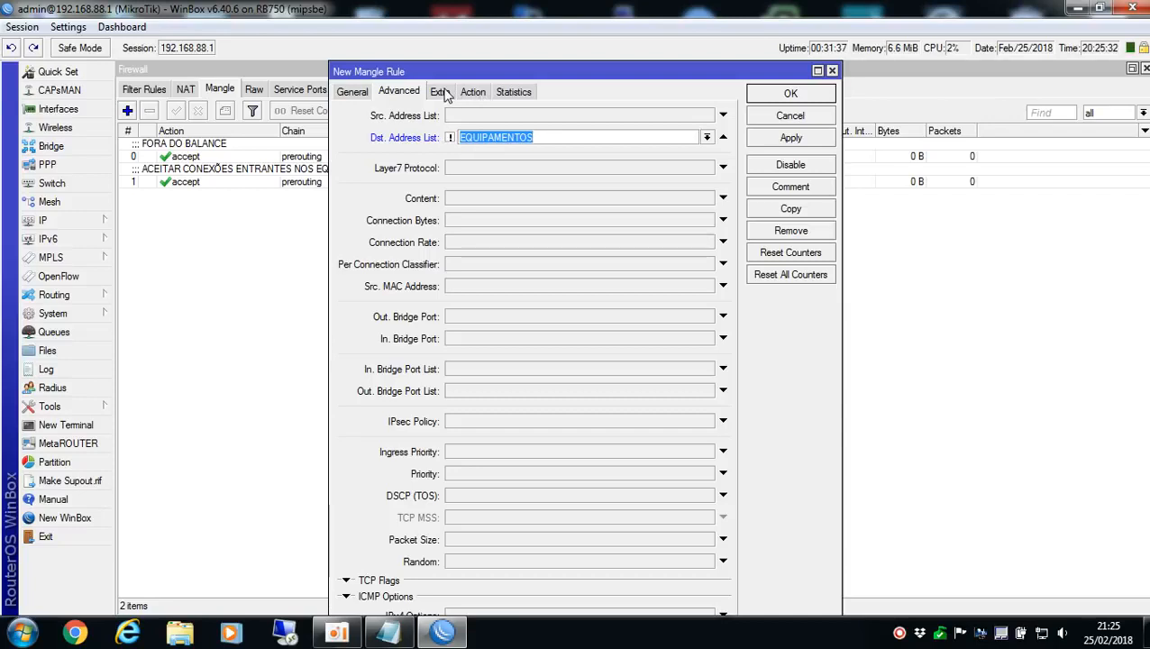
Set the new rule's Per Connection Classifier to both addresses with the values 2/0
click(486, 266)
click(574, 264)
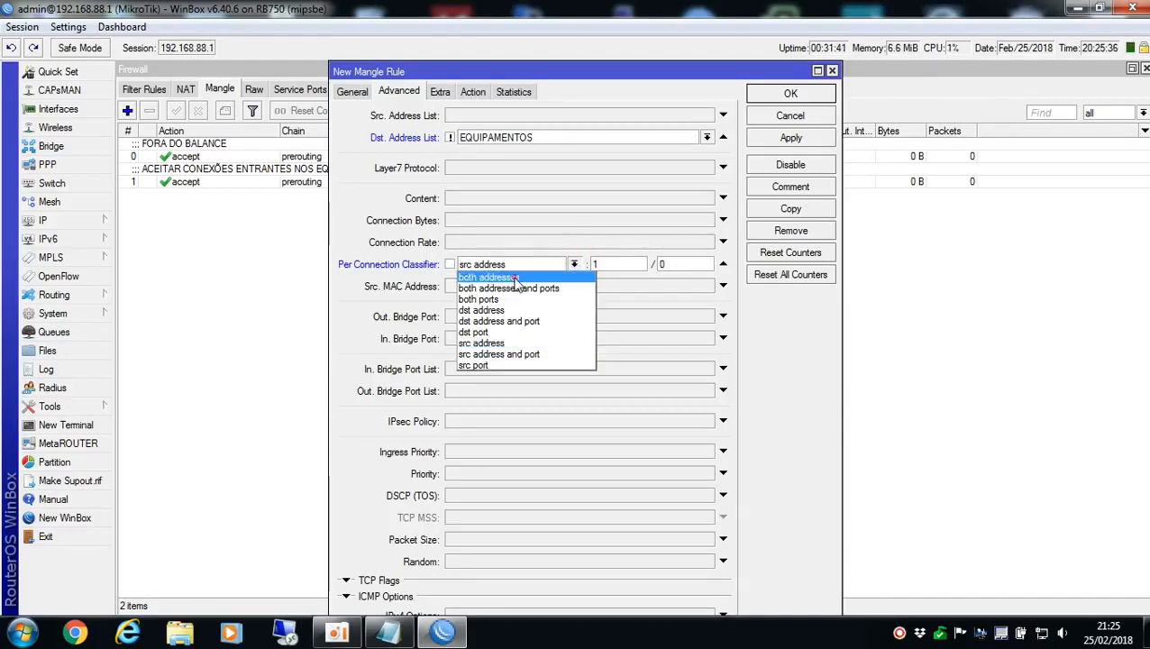
click(515, 285)
click(518, 267)
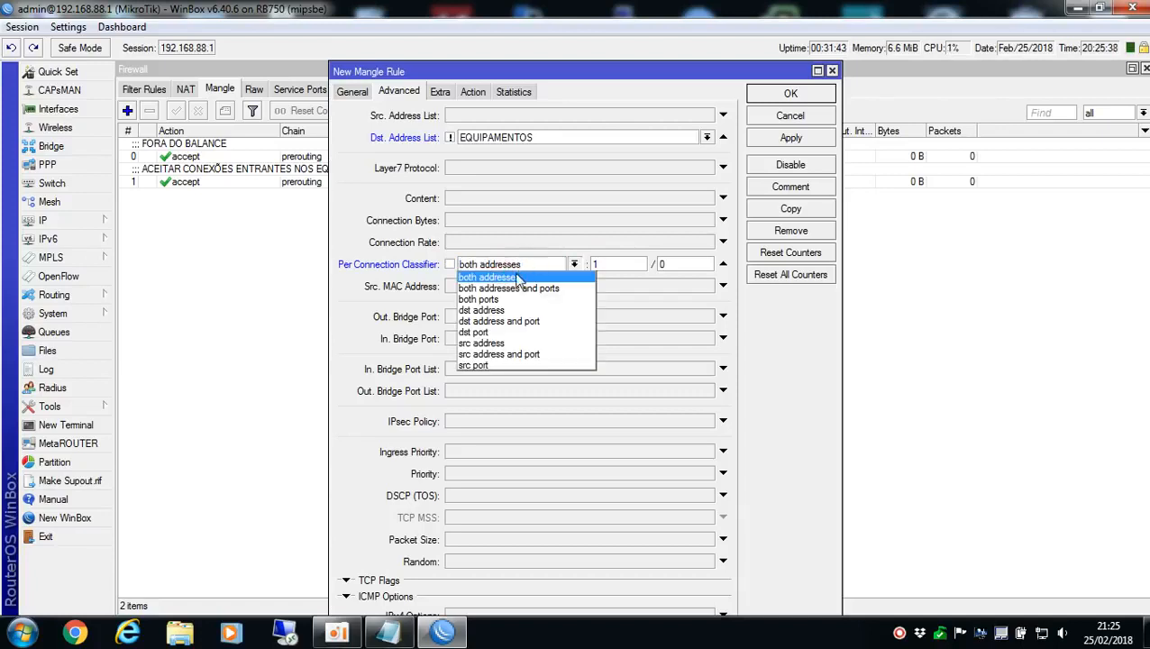
click(509, 289)
click(510, 265)
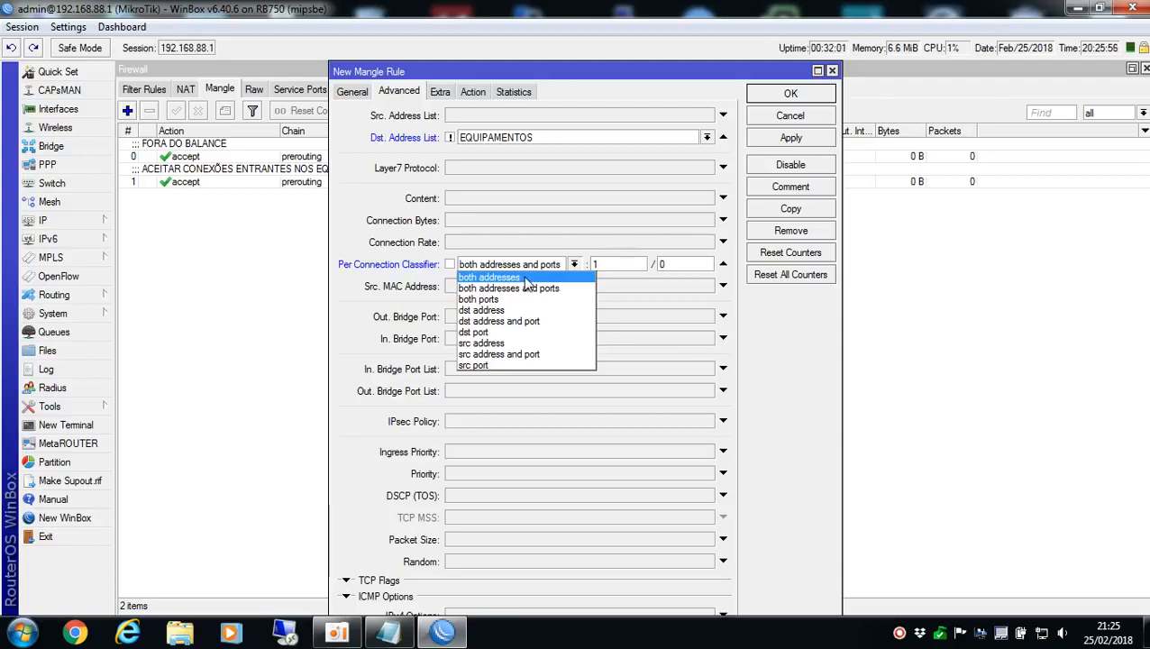
click(526, 278)
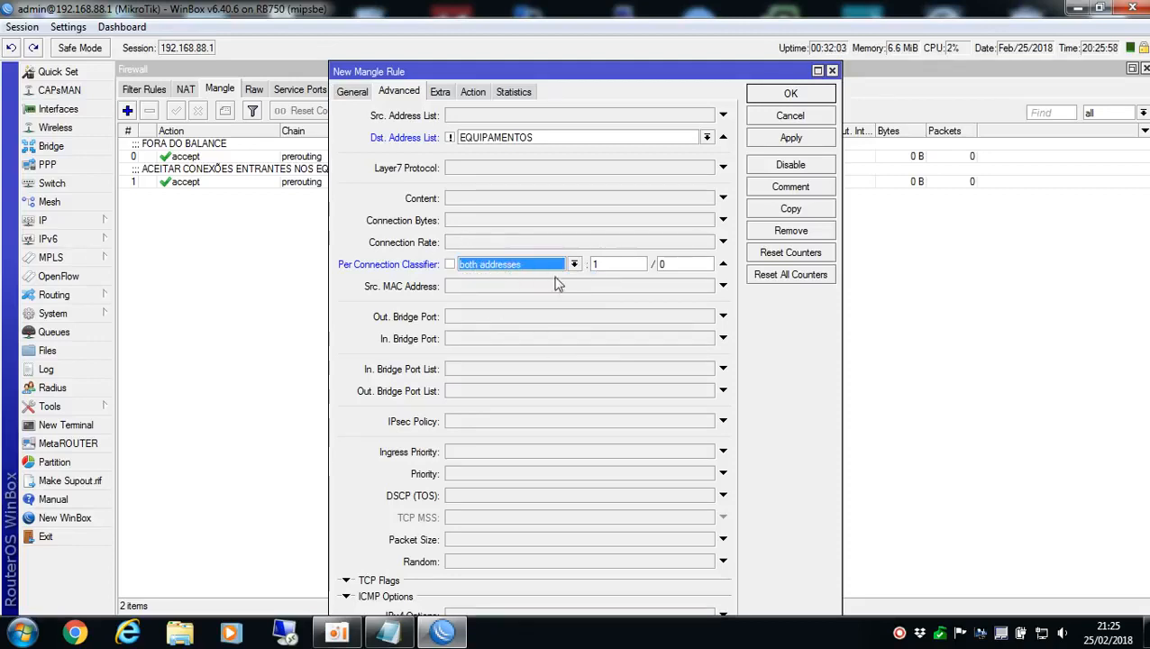
double_click(612, 264)
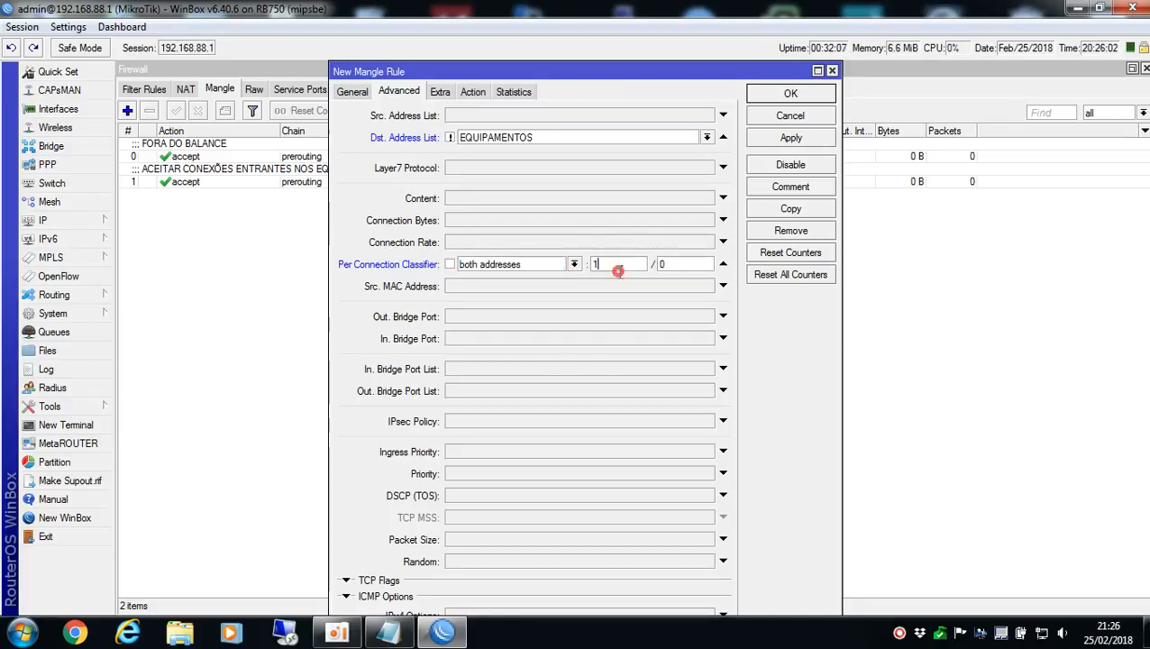
click(621, 262)
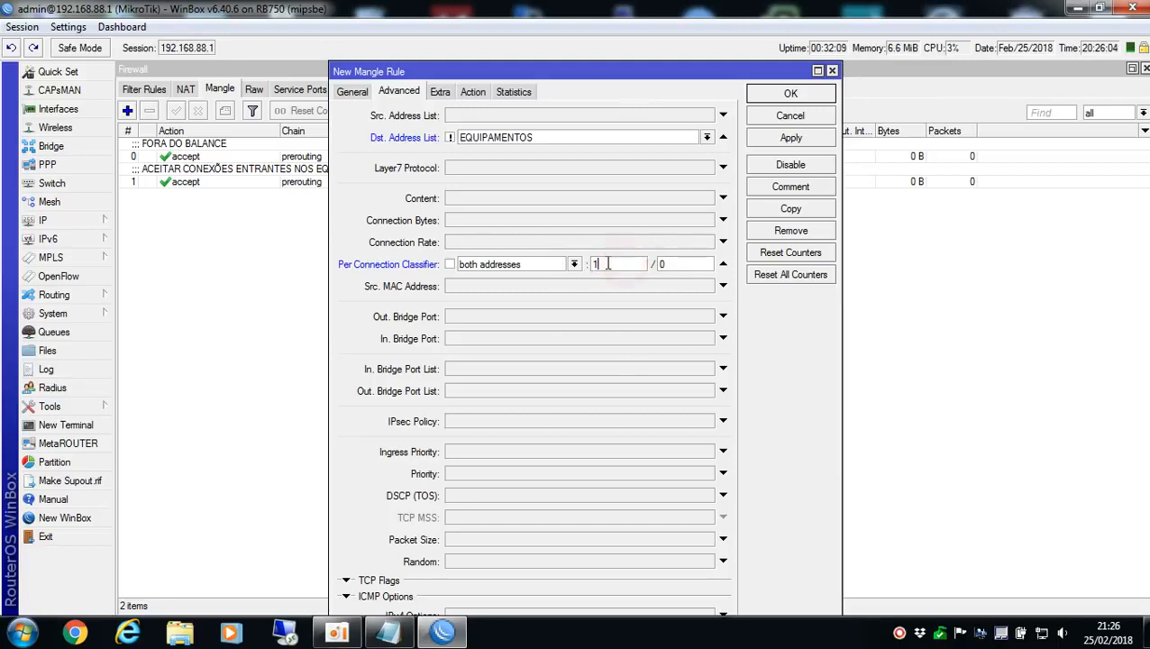
double_click(621, 261)
click(632, 258)
double_click(633, 259)
click(629, 259)
double_click(622, 261)
double_click(616, 262)
Set the rule's destination address type to local and invert the match
click(473, 92)
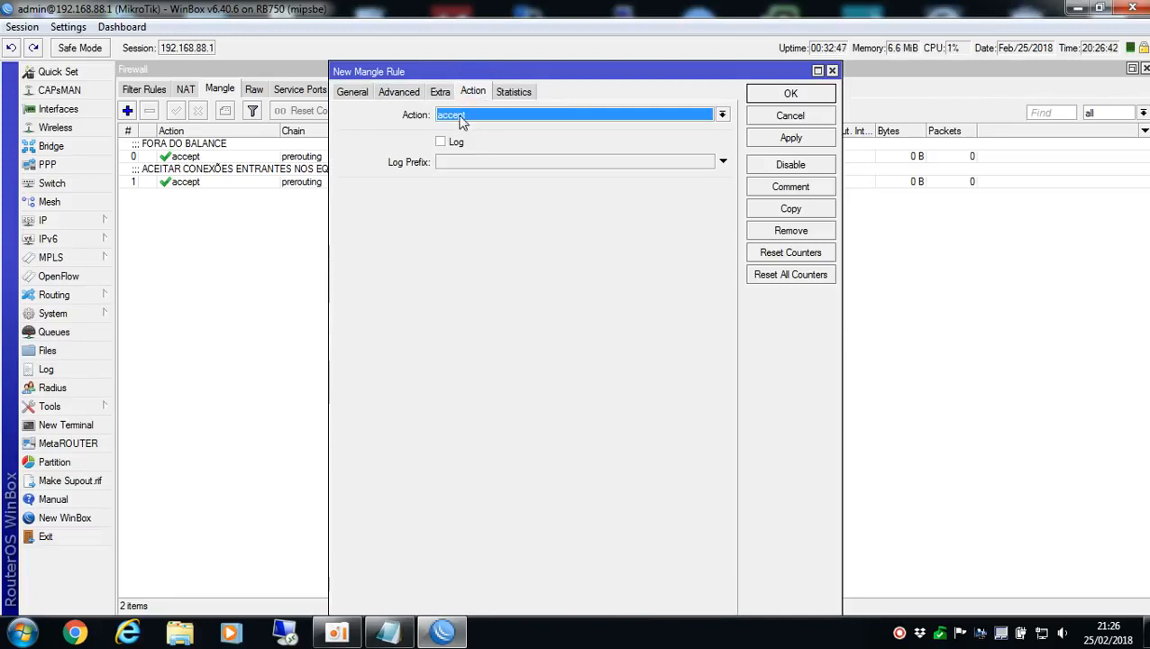
click(460, 117)
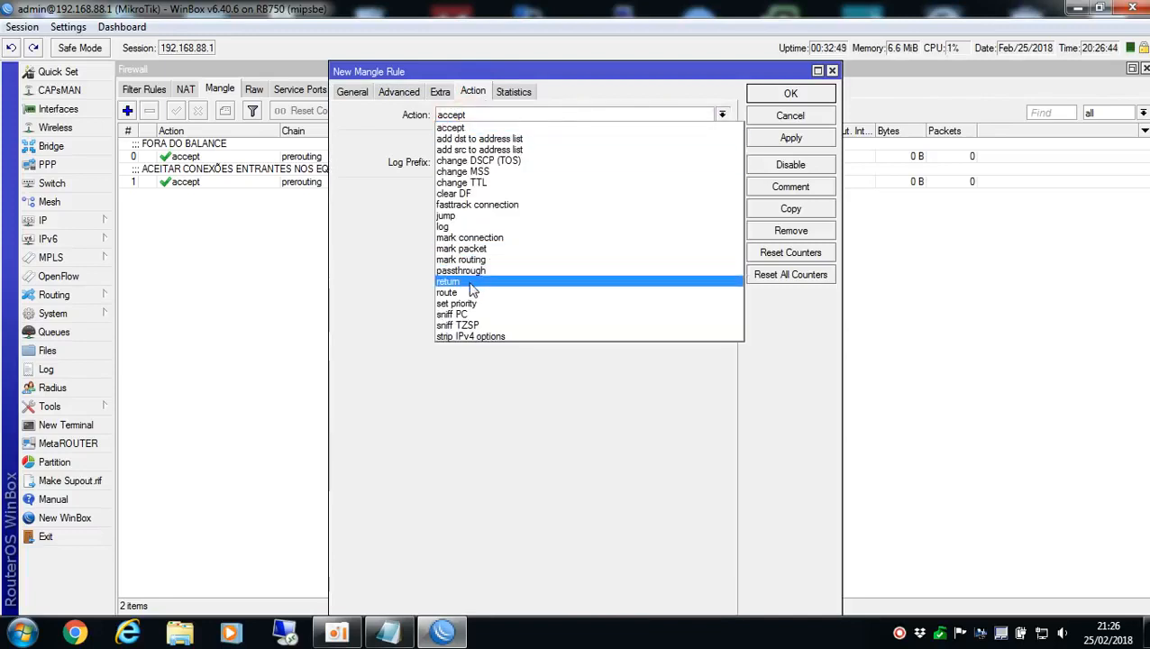
click(442, 90)
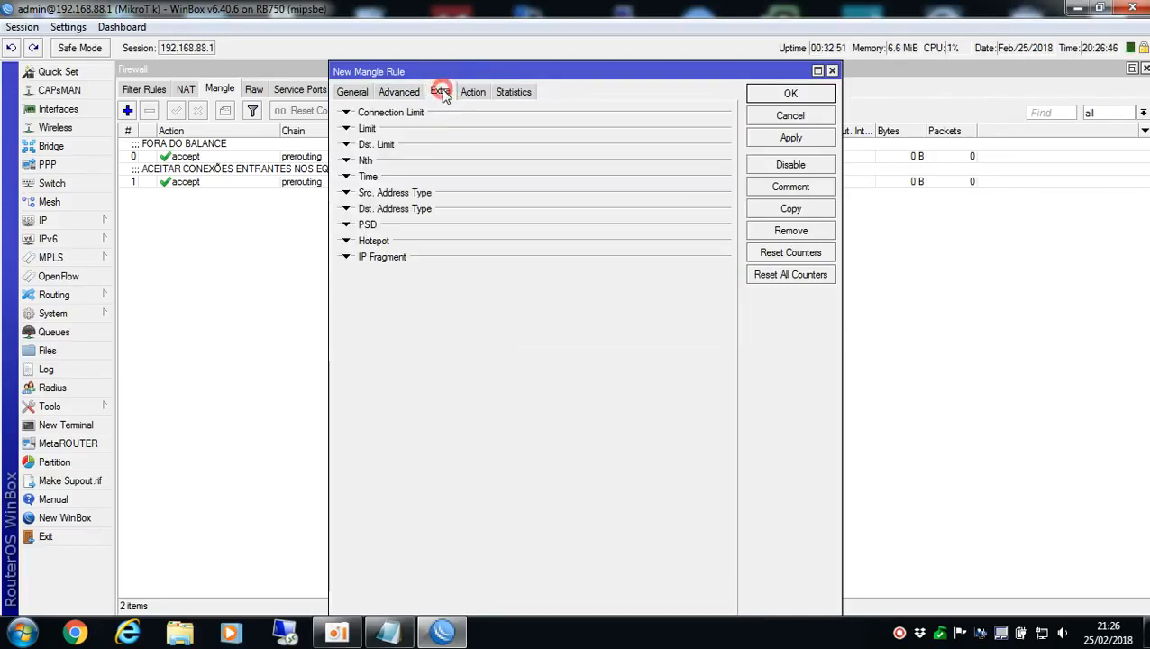
click(402, 210)
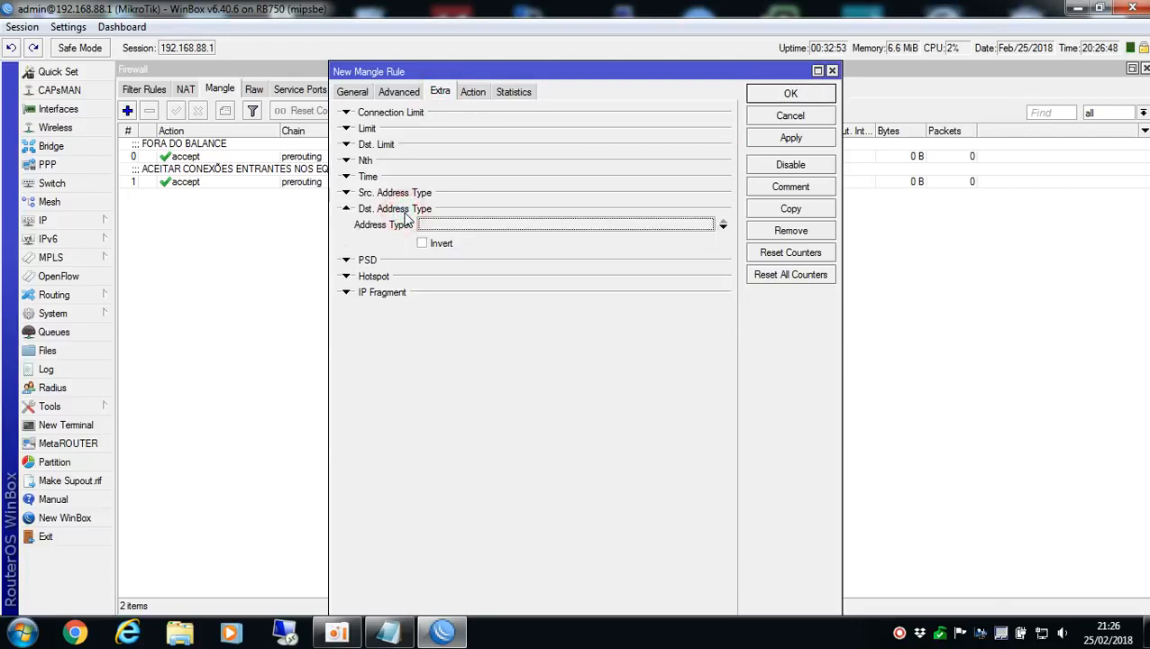
click(482, 228)
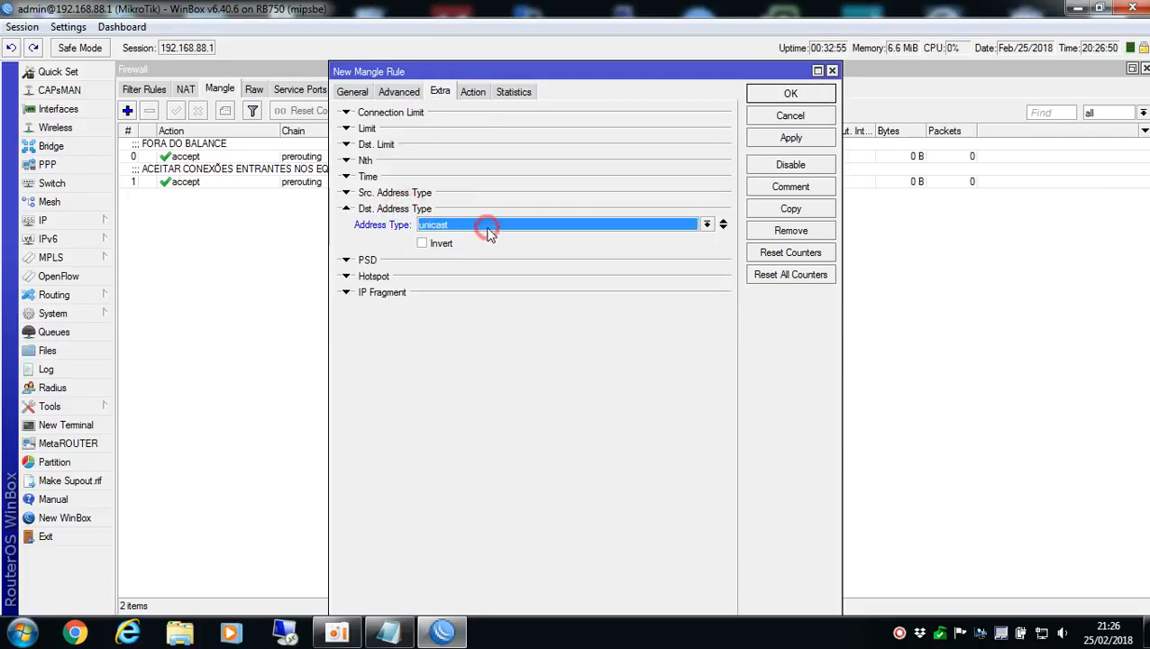
click(442, 225)
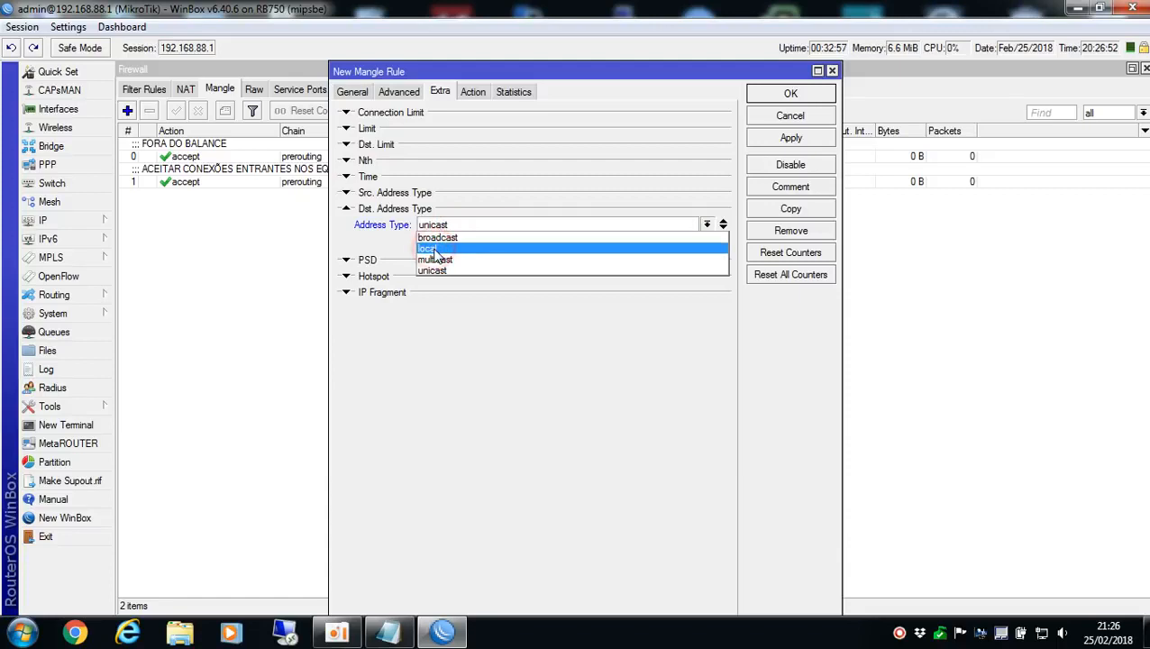
click(435, 250)
click(423, 244)
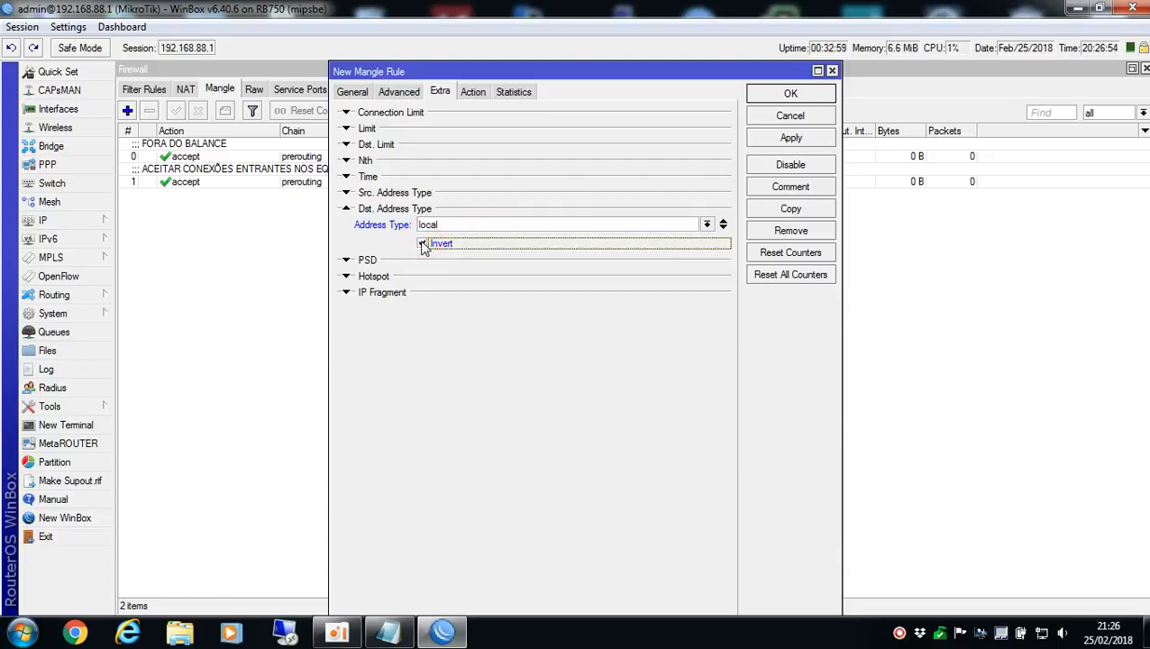
Set the new mangle rule's action to mark routing
click(471, 91)
click(485, 118)
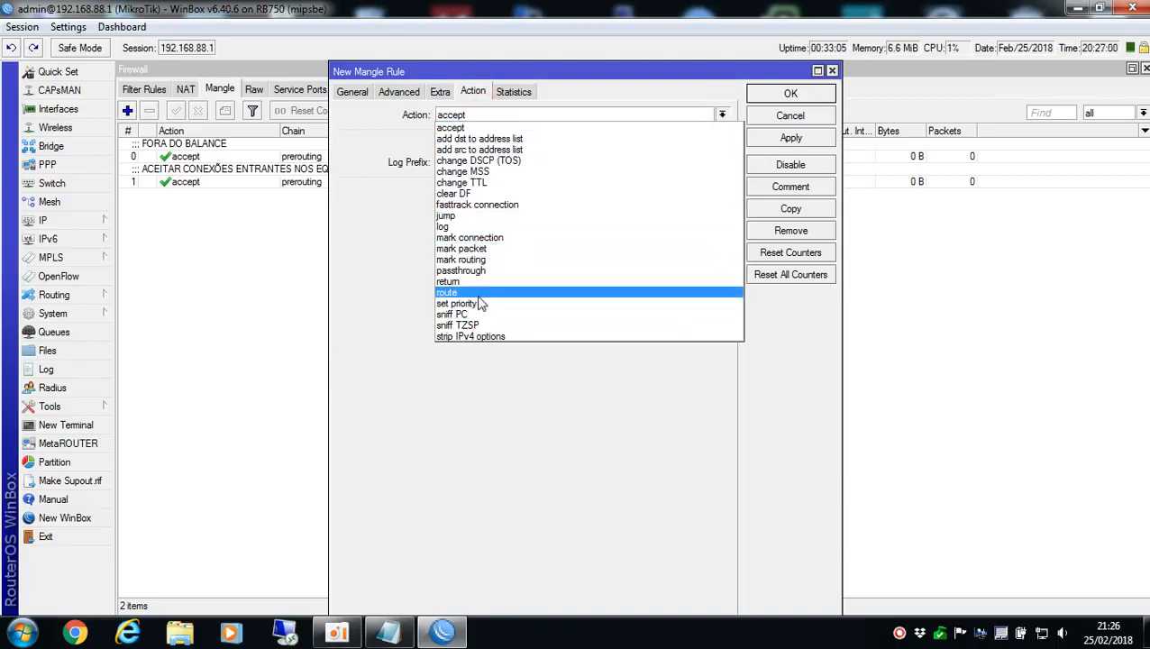
click(474, 259)
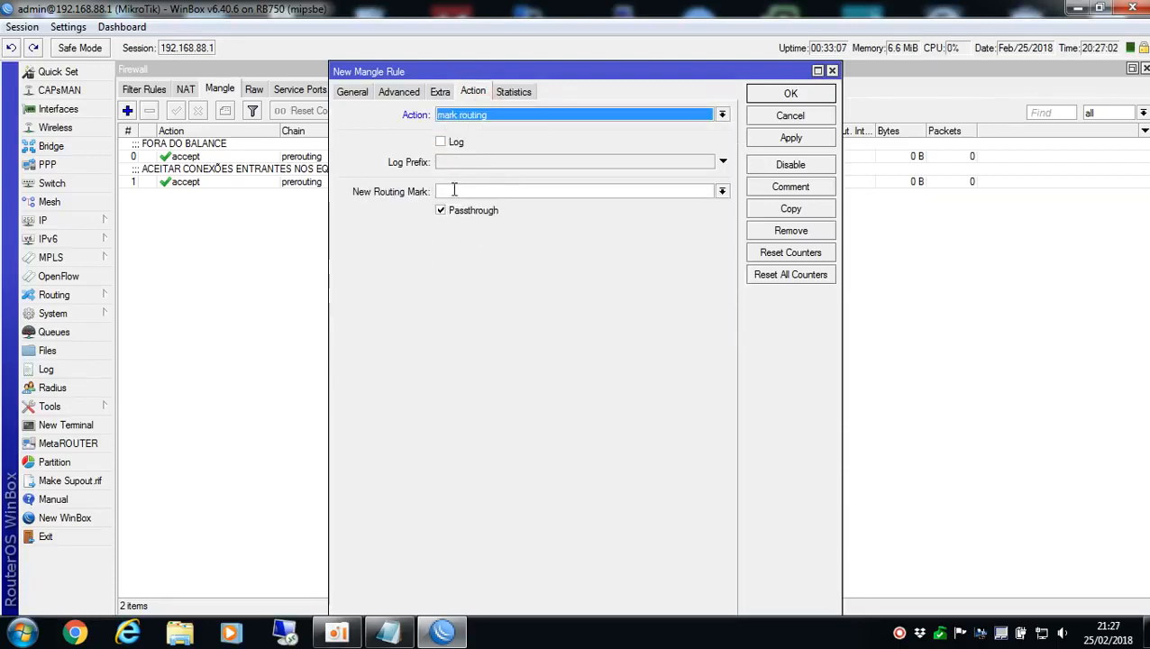
Set the new routing mark to GW_1, disable Passthrough and save the mangle rule
click(722, 191)
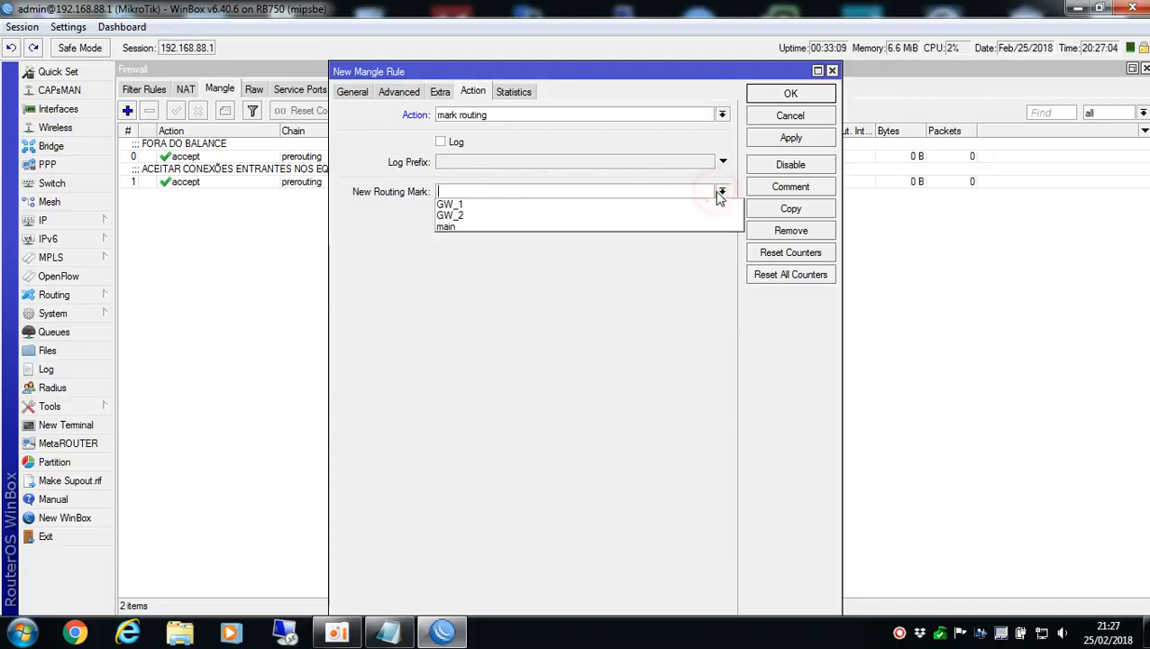
click(465, 191)
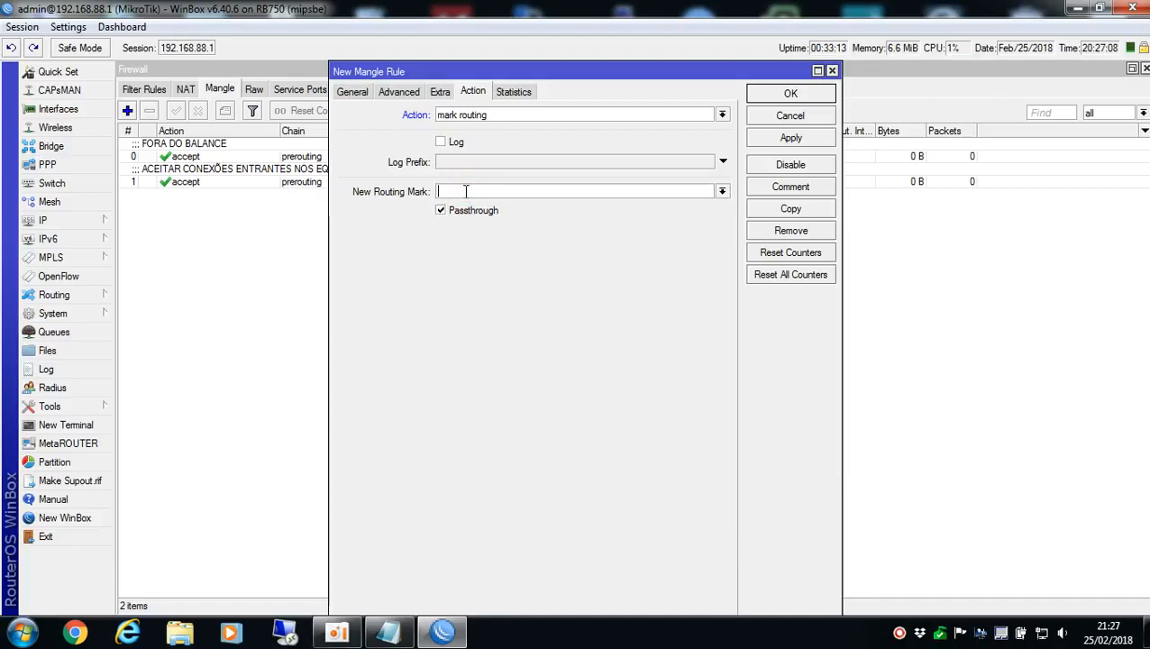
text(ISP1)
key(BackSpace)
key(BackSpace)
text(WAN)
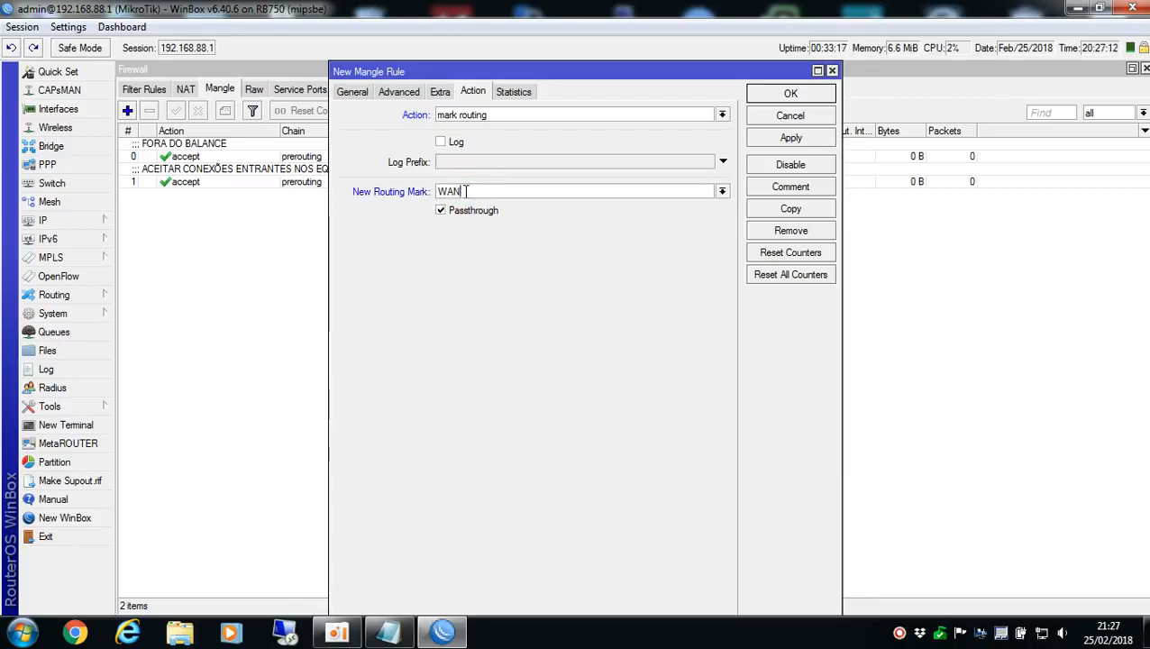
text(GW_1)
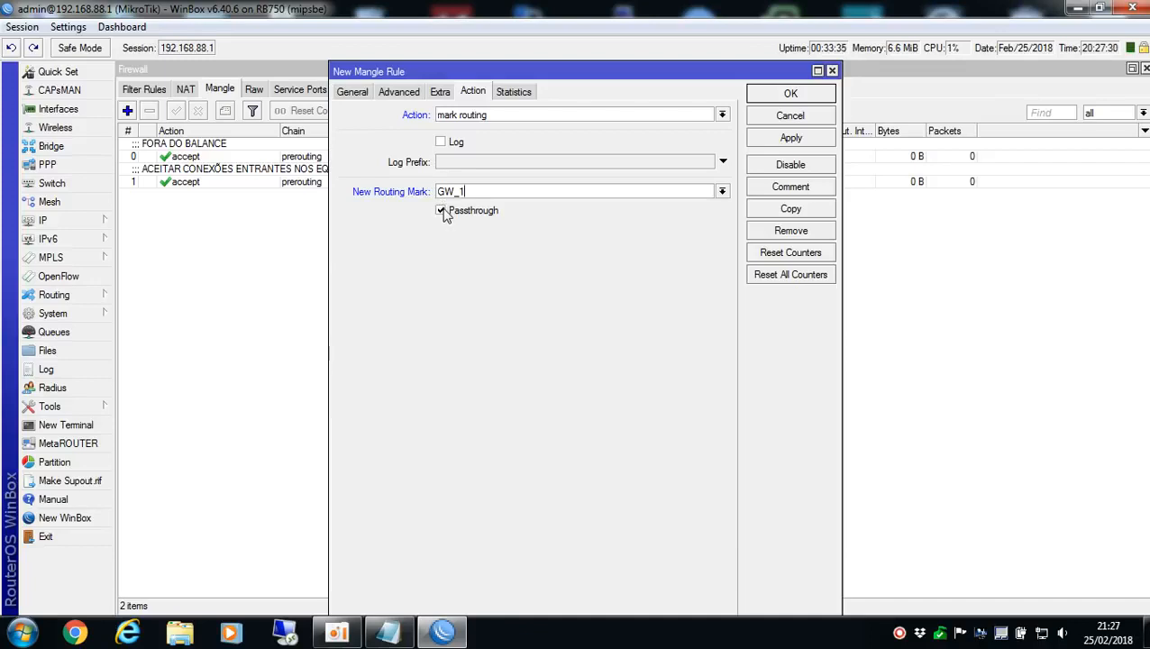
click(440, 213)
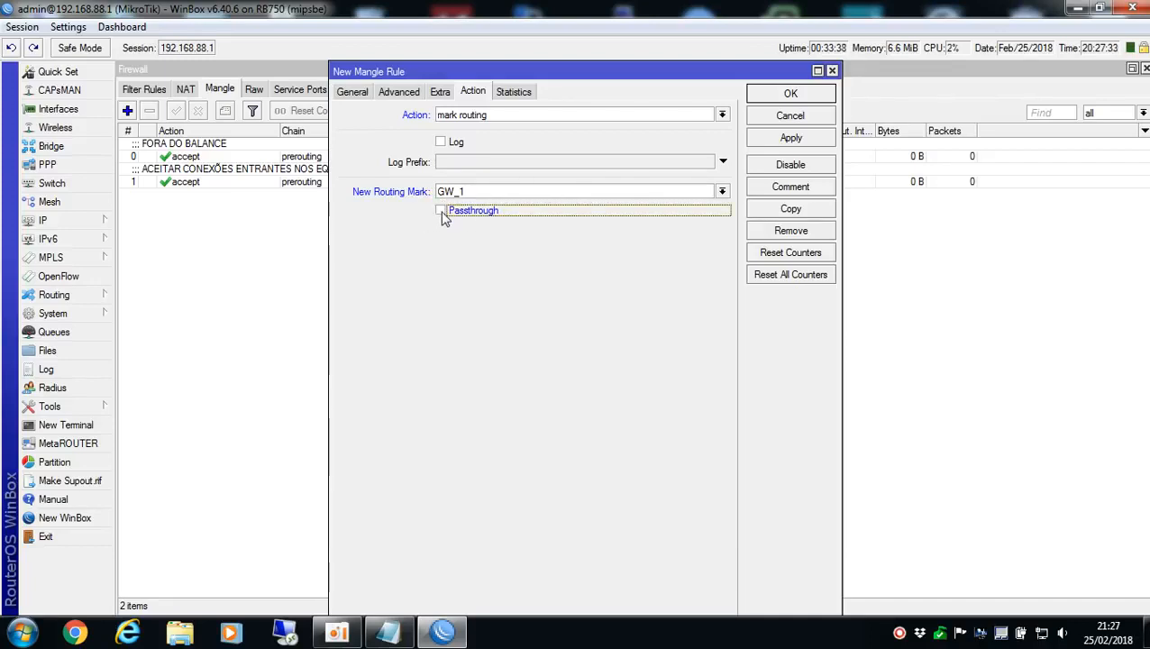
click(788, 96)
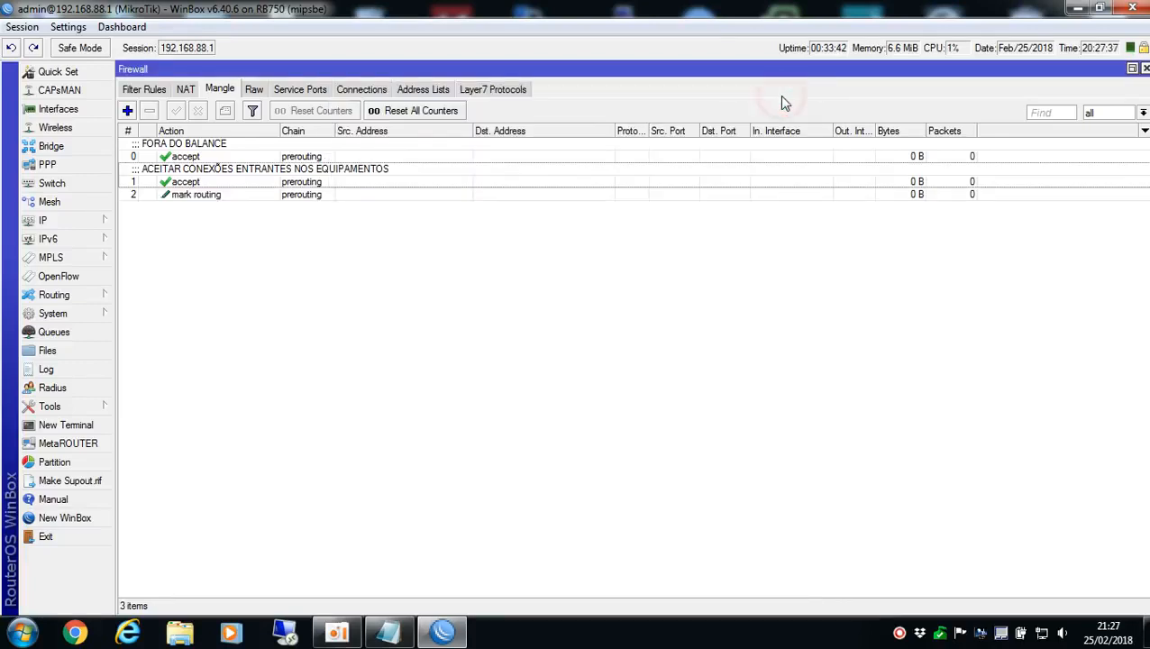
Review the mark routing rule's chain, address list, connection classifier, destination address type and action settings, and close it
click(224, 198)
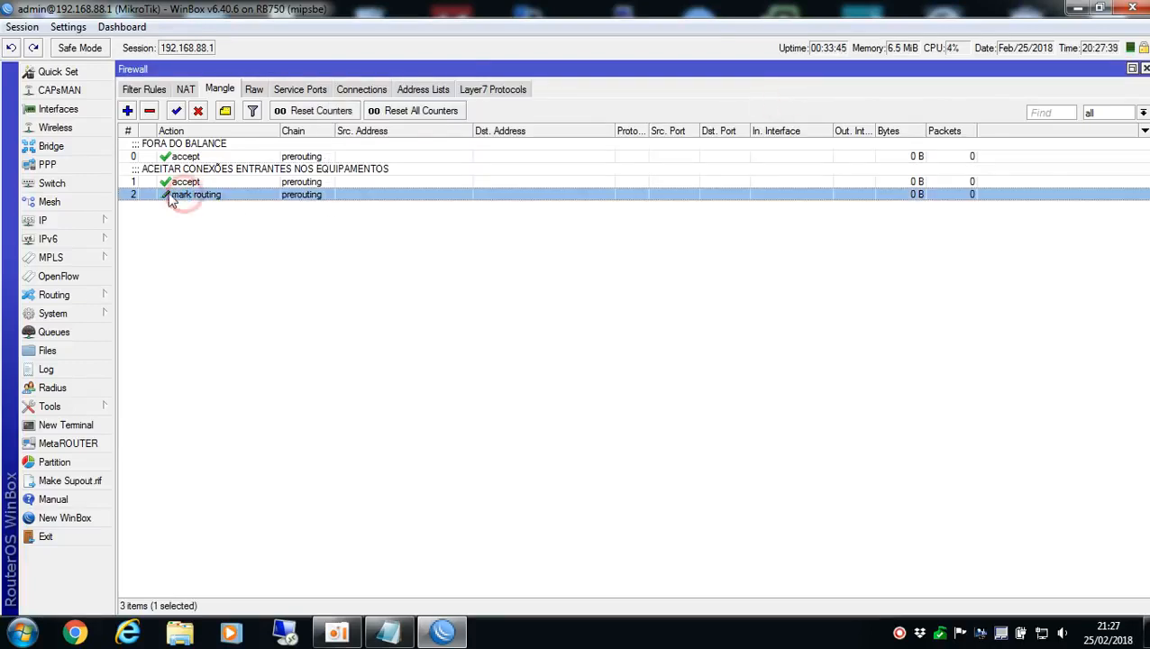
double_click(302, 199)
click(352, 92)
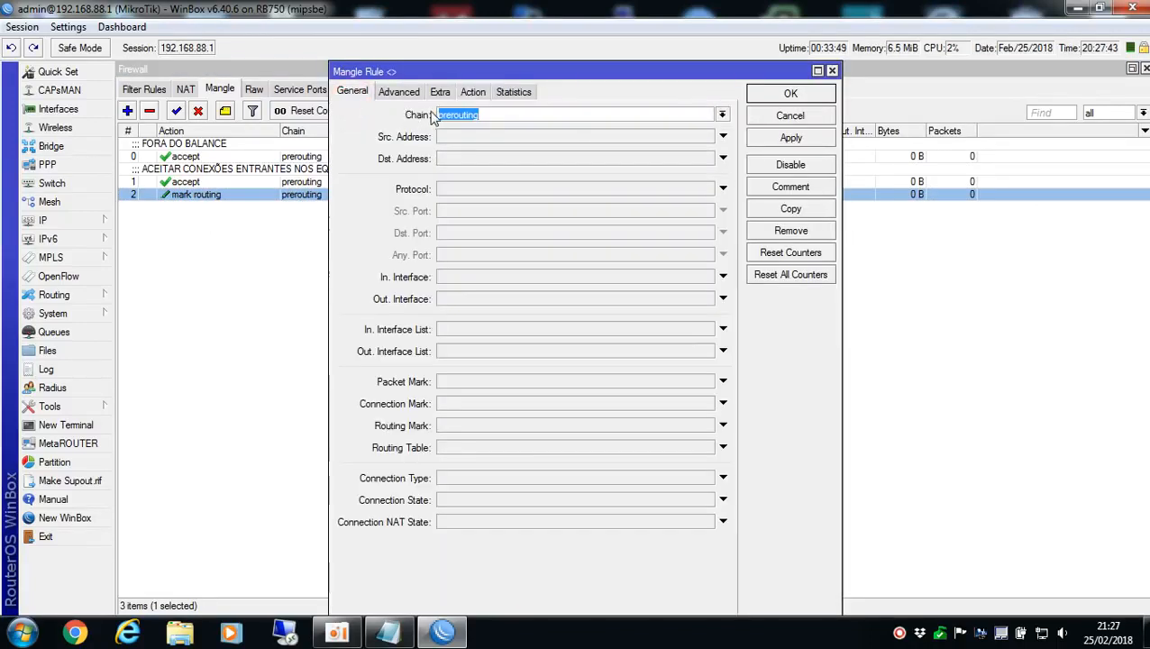
click(398, 92)
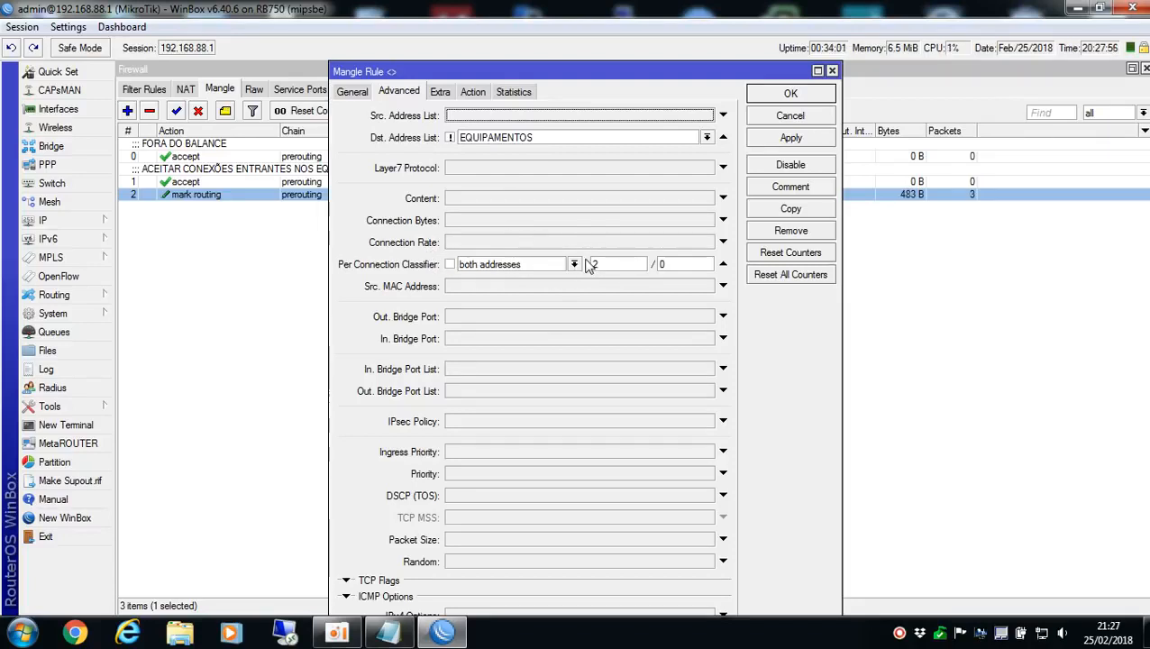
click(440, 91)
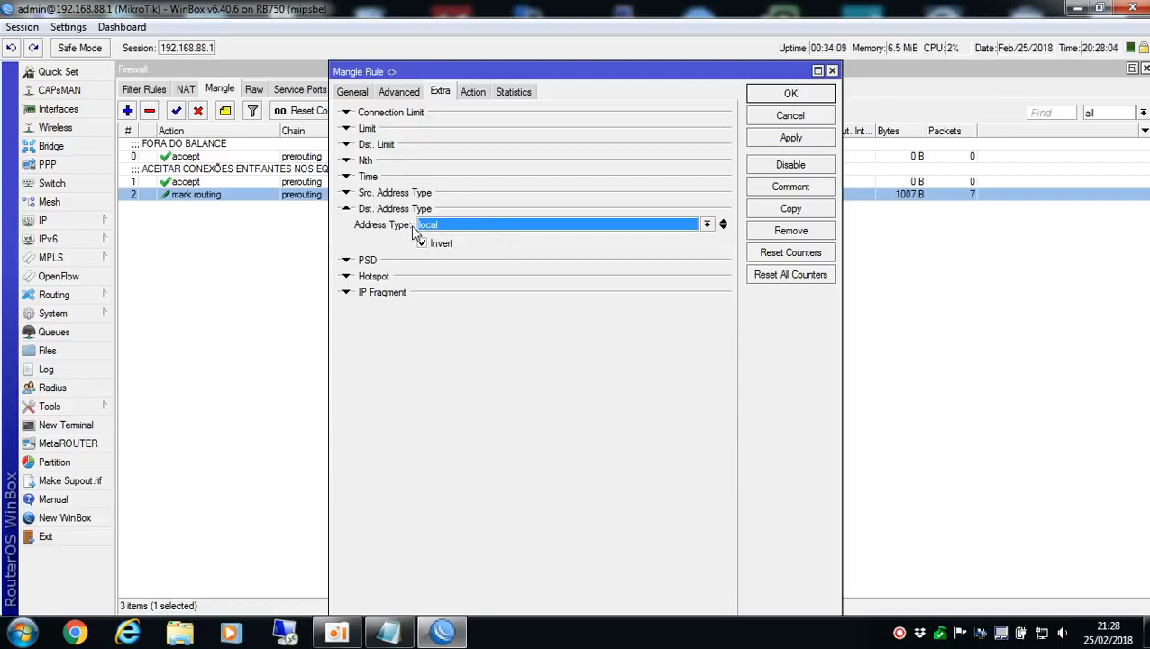
click(475, 93)
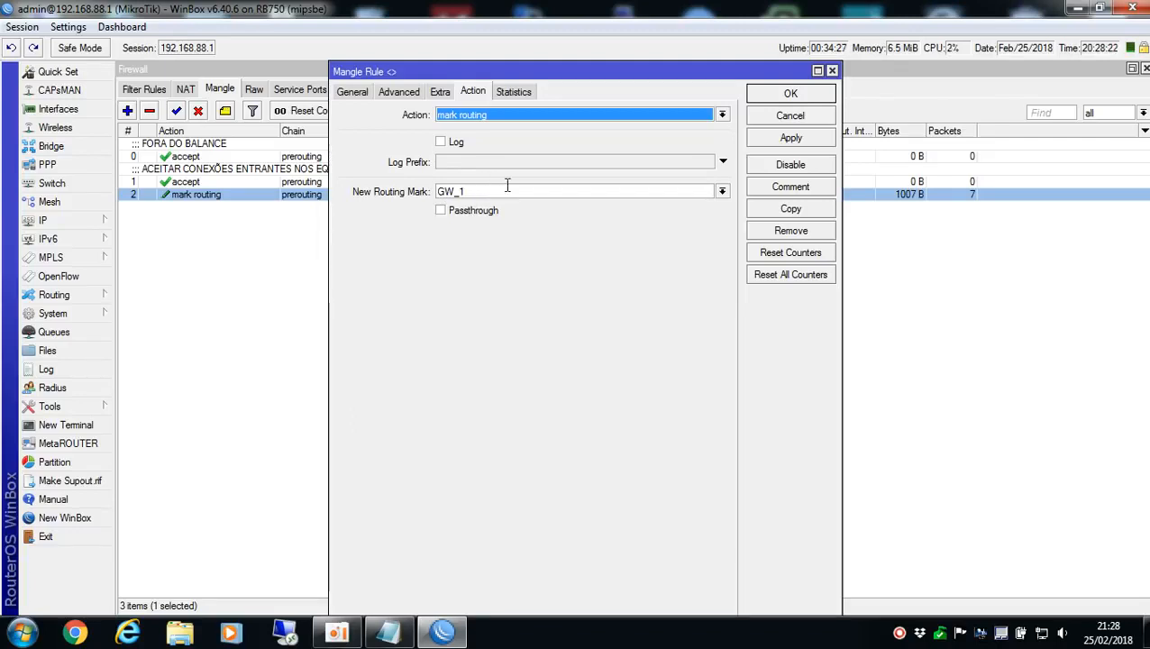
click(786, 91)
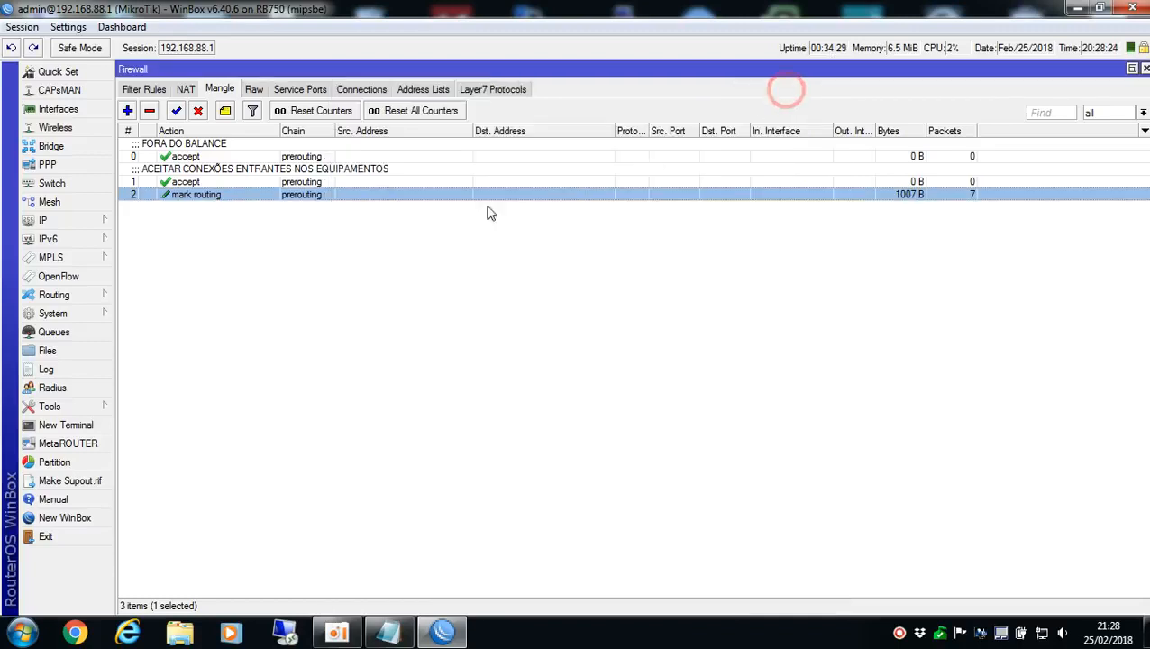
Duplicate the GW_1 mark routing rule and set the copy's Per Connection Classifier to both addresses, 2/1
double_click(308, 195)
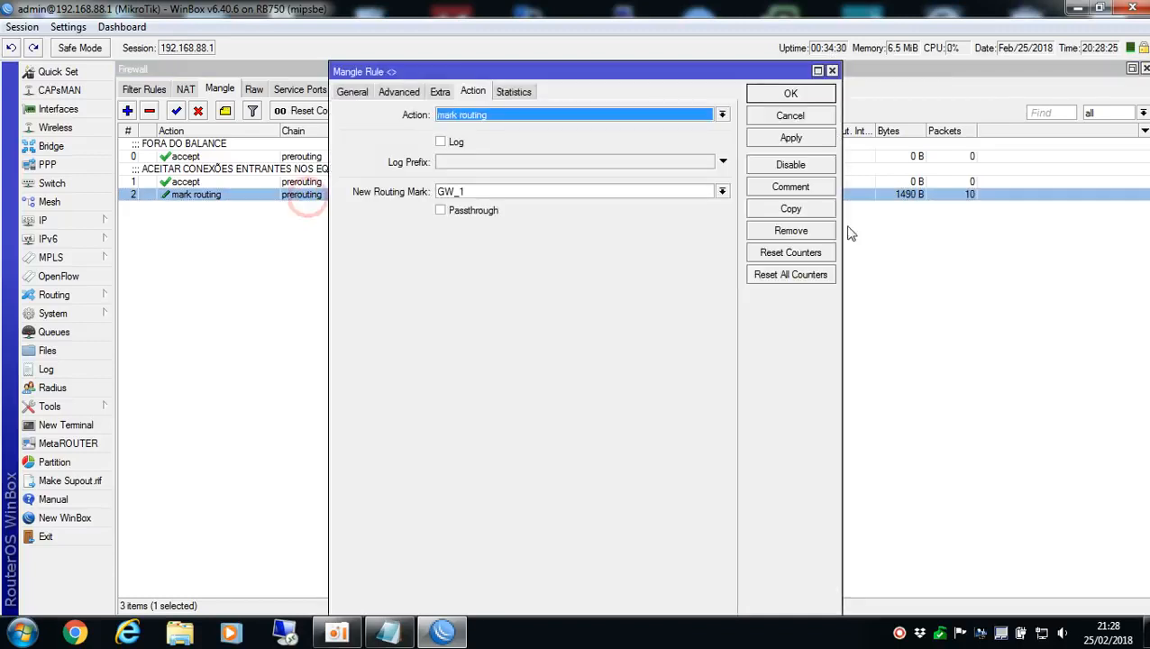
click(790, 209)
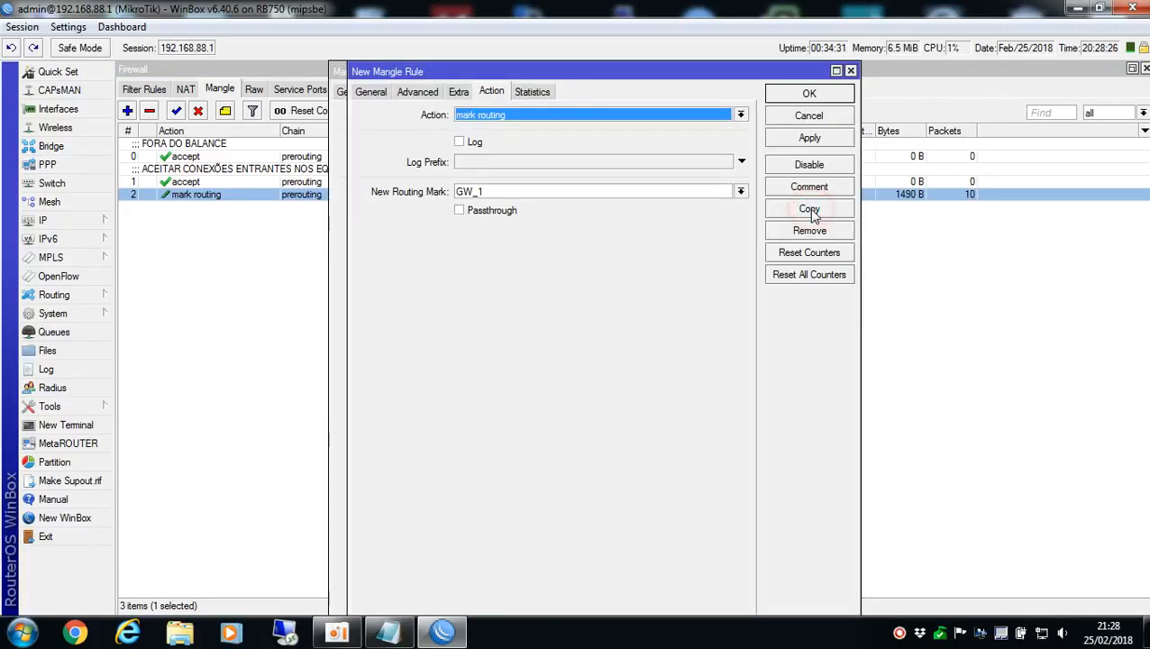
click(370, 92)
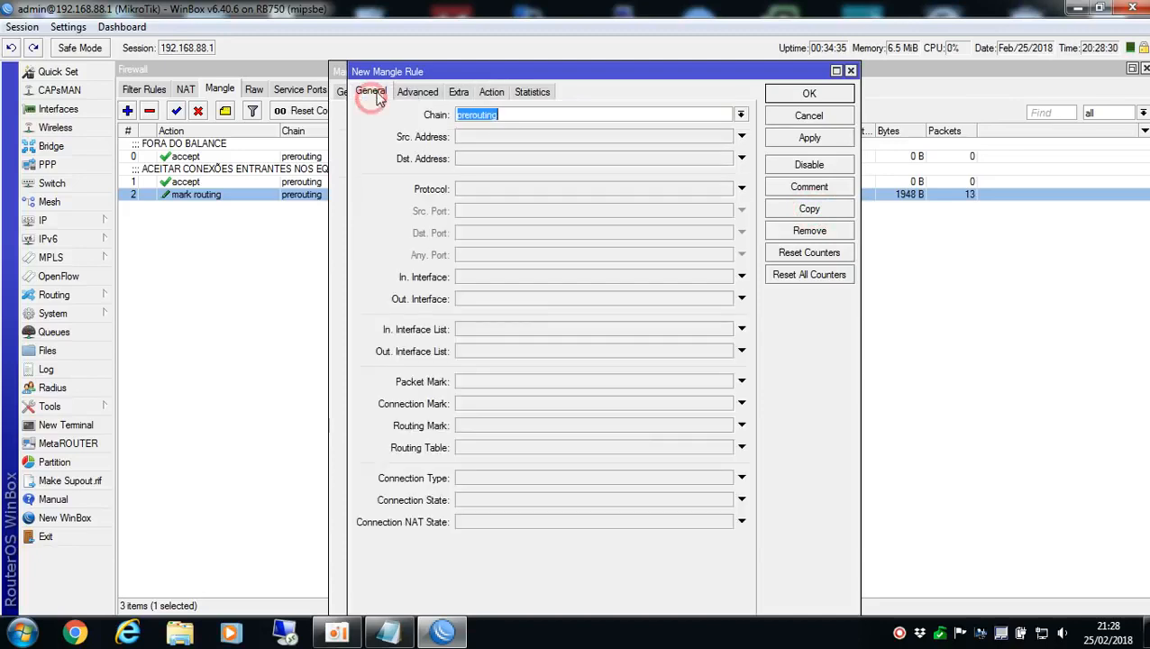
click(417, 92)
click(713, 263)
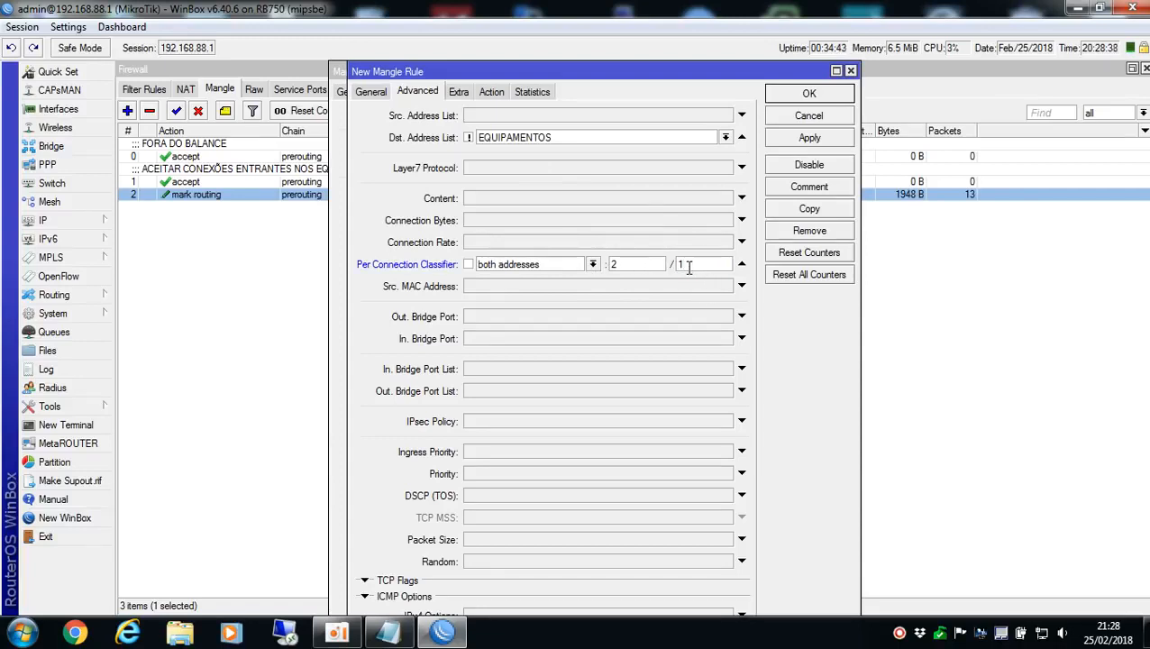
Try other Per Connection Classifier numbers, such as 3, in the copied rule and restore 2/1
drag(701, 263, 576, 267)
text(3)
drag(703, 267, 583, 265)
text(24)
drag(703, 264, 676, 263)
text(3)
click(636, 268)
text(21)
Set the copied mangle rule's new routing mark to GW_2 and save the rule
click(459, 93)
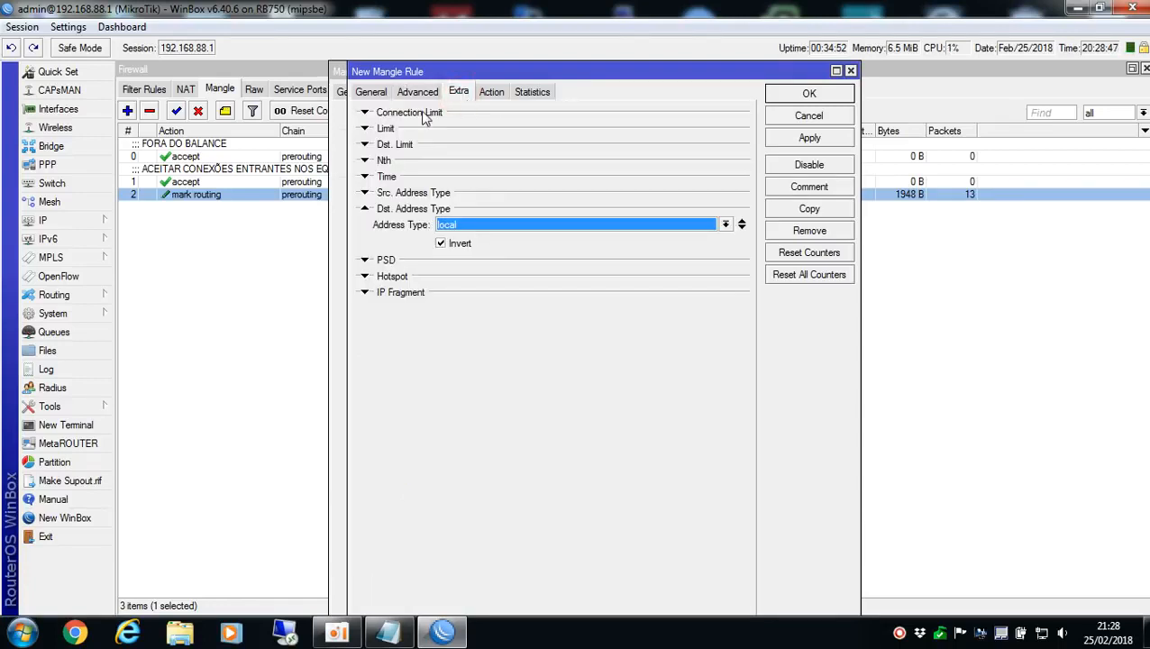
click(491, 92)
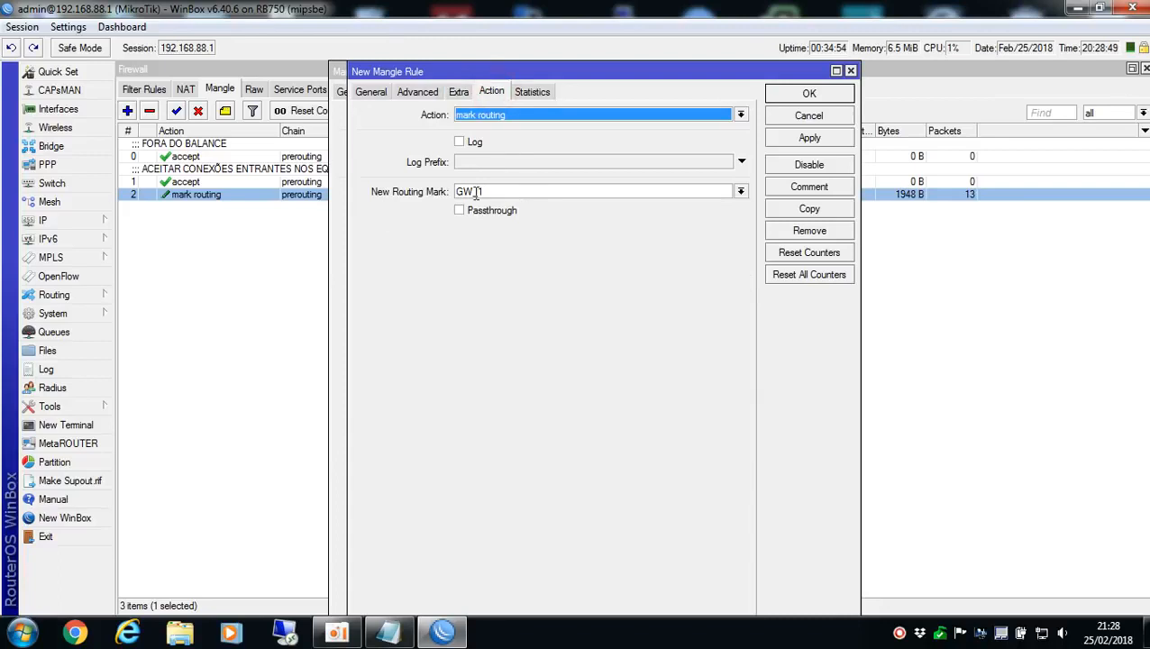
drag(477, 191, 602, 191)
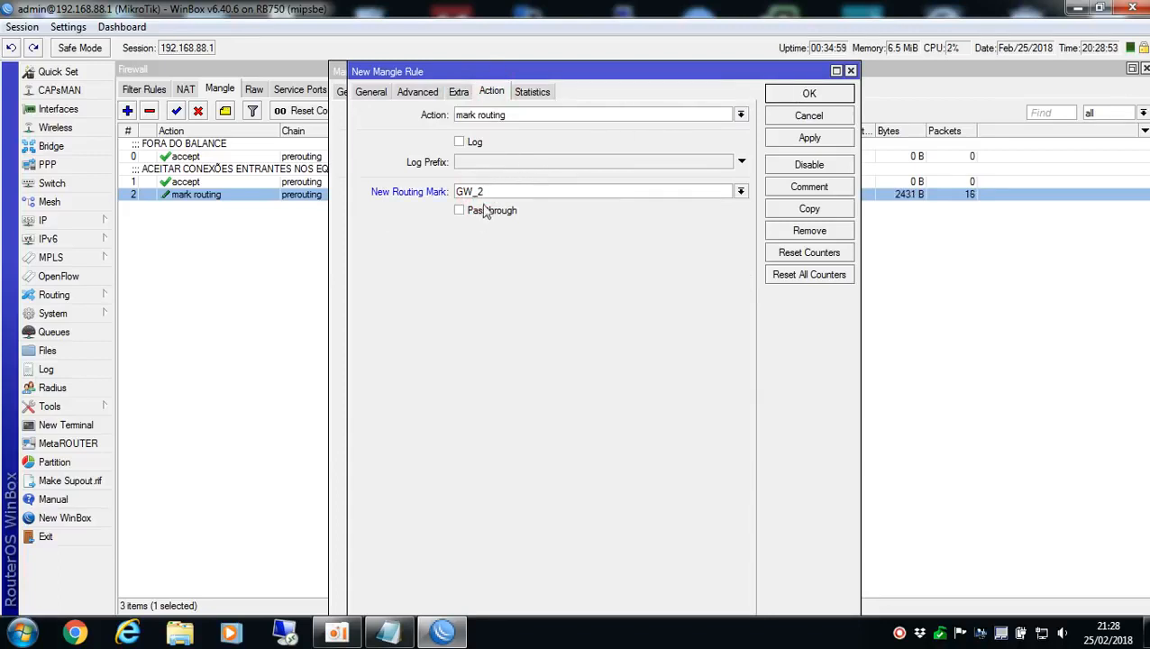
click(816, 95)
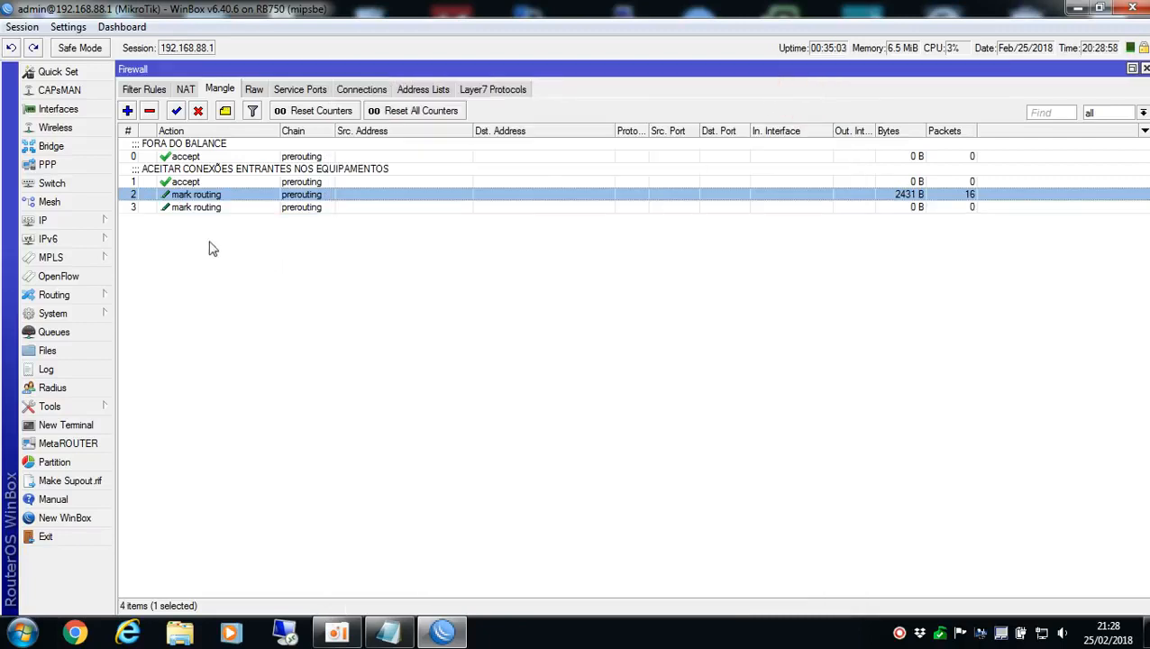
click(160, 209)
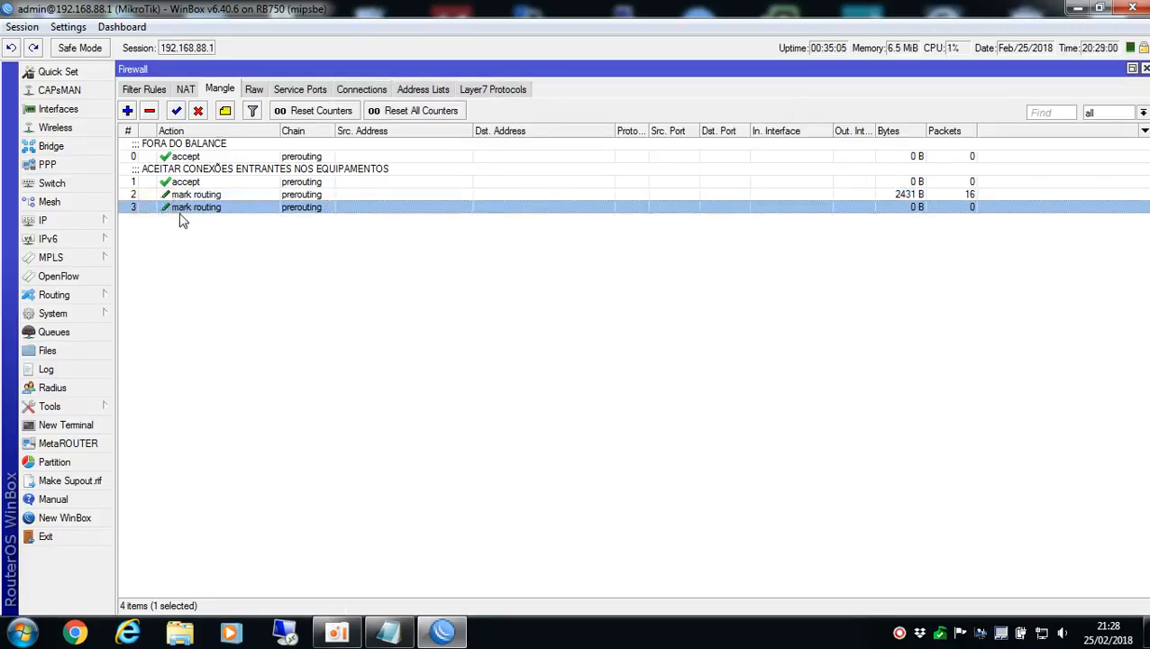
click(170, 194)
click(181, 183)
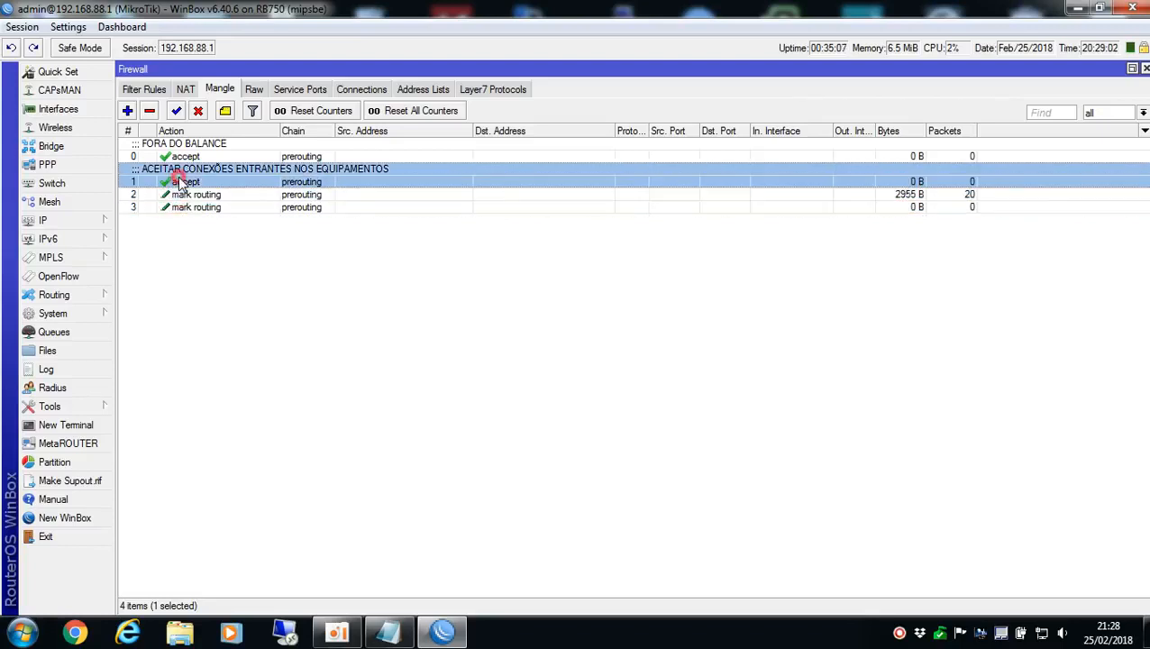
click(335, 196)
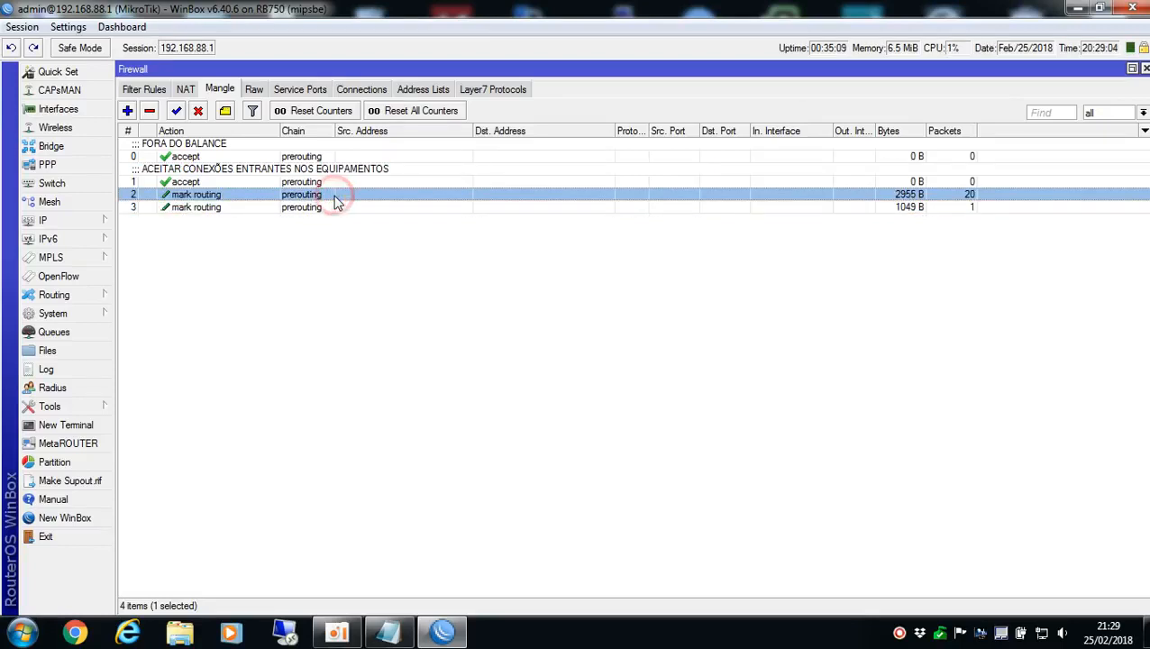
click(321, 207)
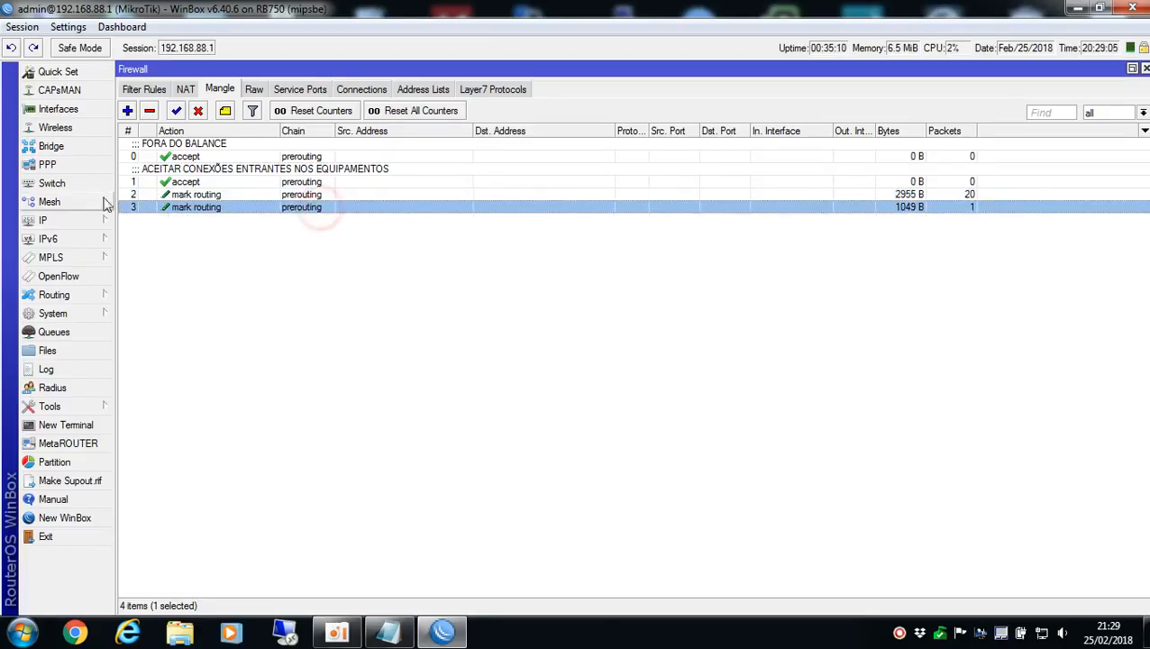
Open the IP route list and inspect the settings of the default route through ETH1-WAN1
click(45, 223)
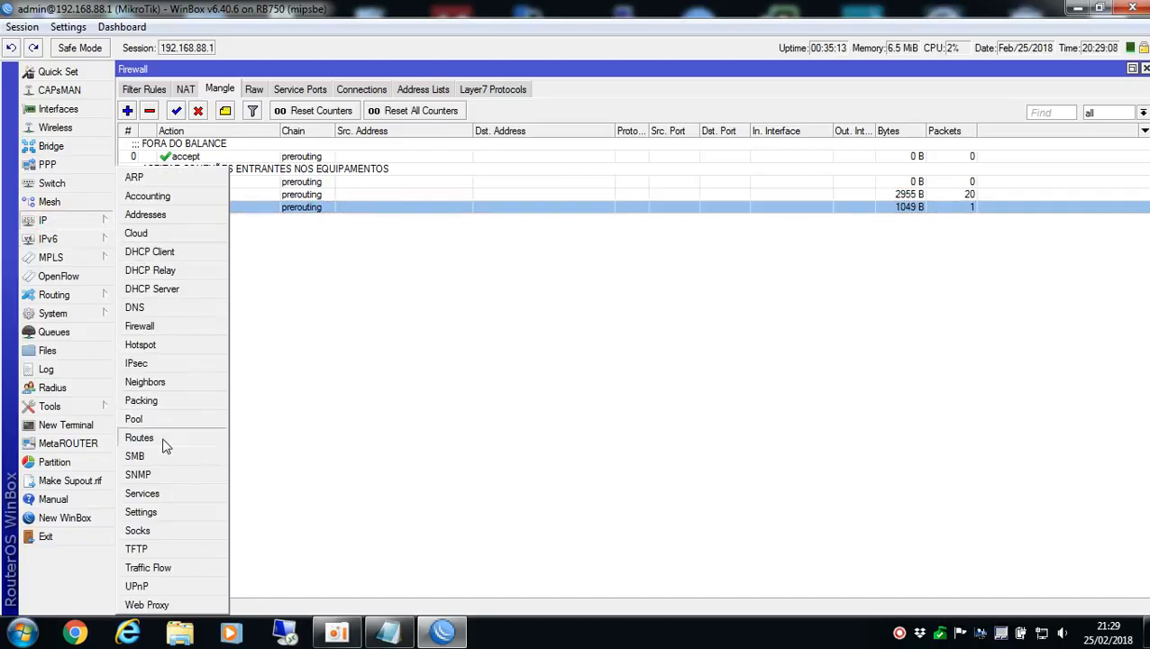
click(140, 438)
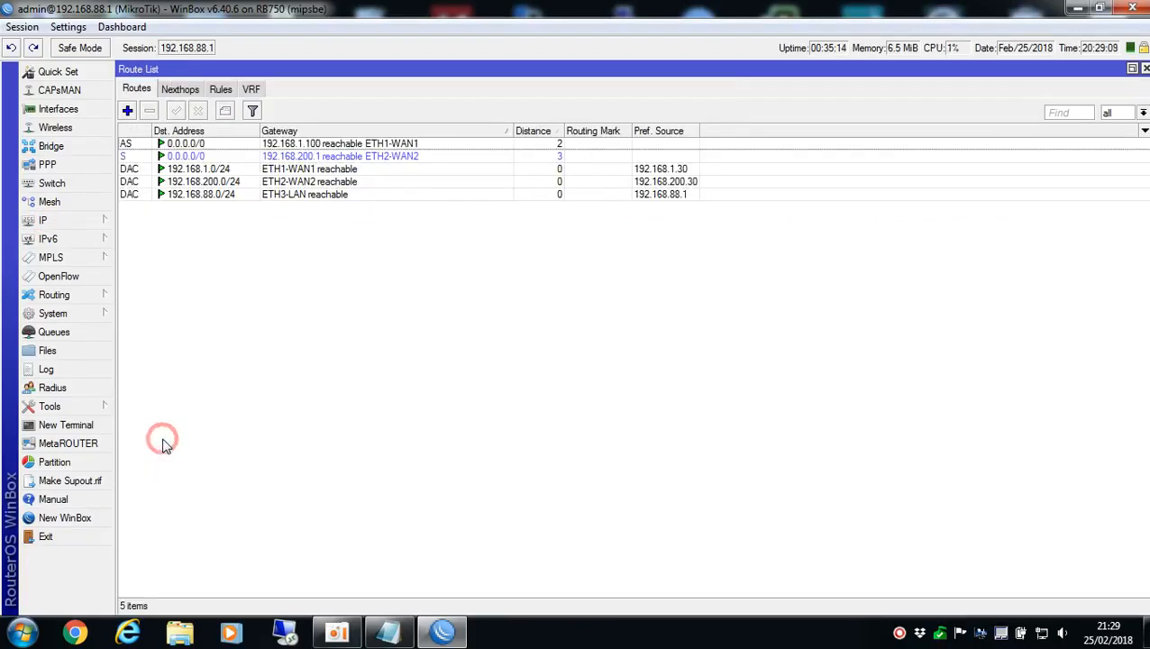
click(321, 146)
double_click(203, 144)
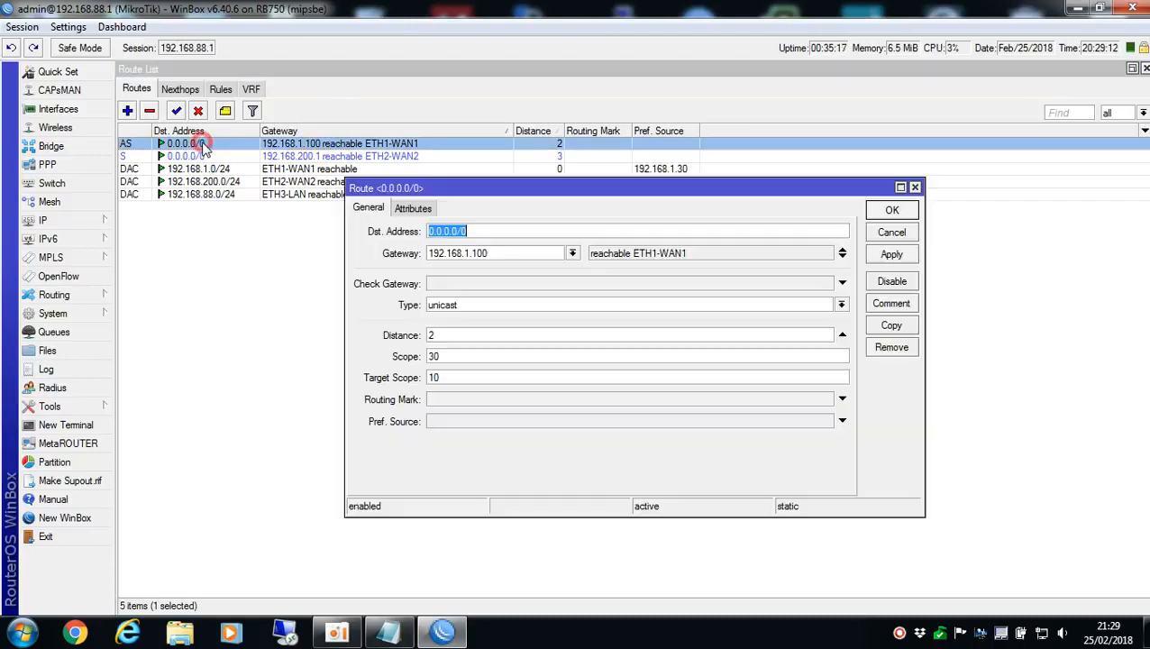
click(512, 252)
click(892, 231)
double_click(553, 145)
click(891, 233)
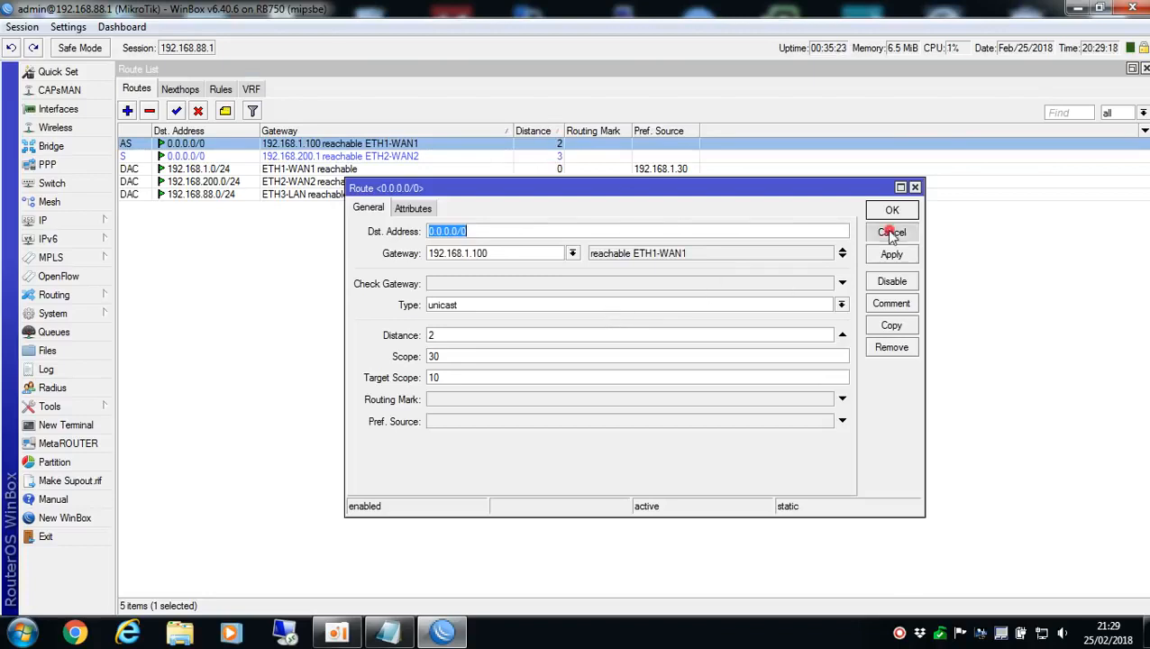
Inspect the gateway and distance of the default route through ETH2-WAN2, leaving it unmodified
click(560, 155)
double_click(306, 159)
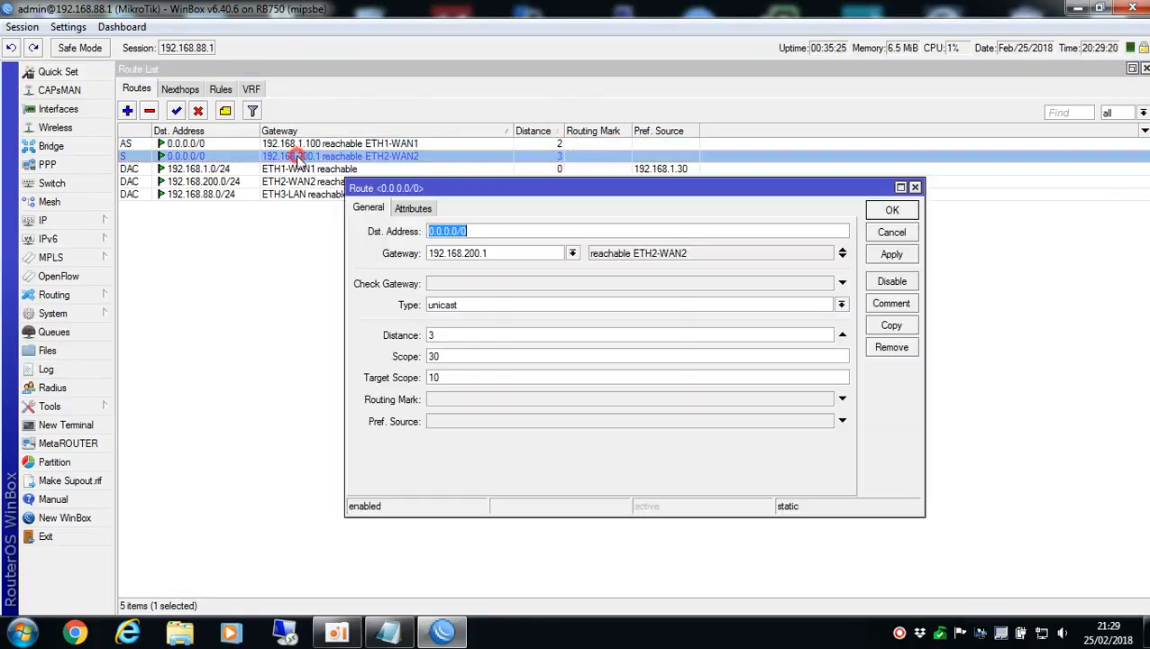
double_click(497, 253)
click(461, 342)
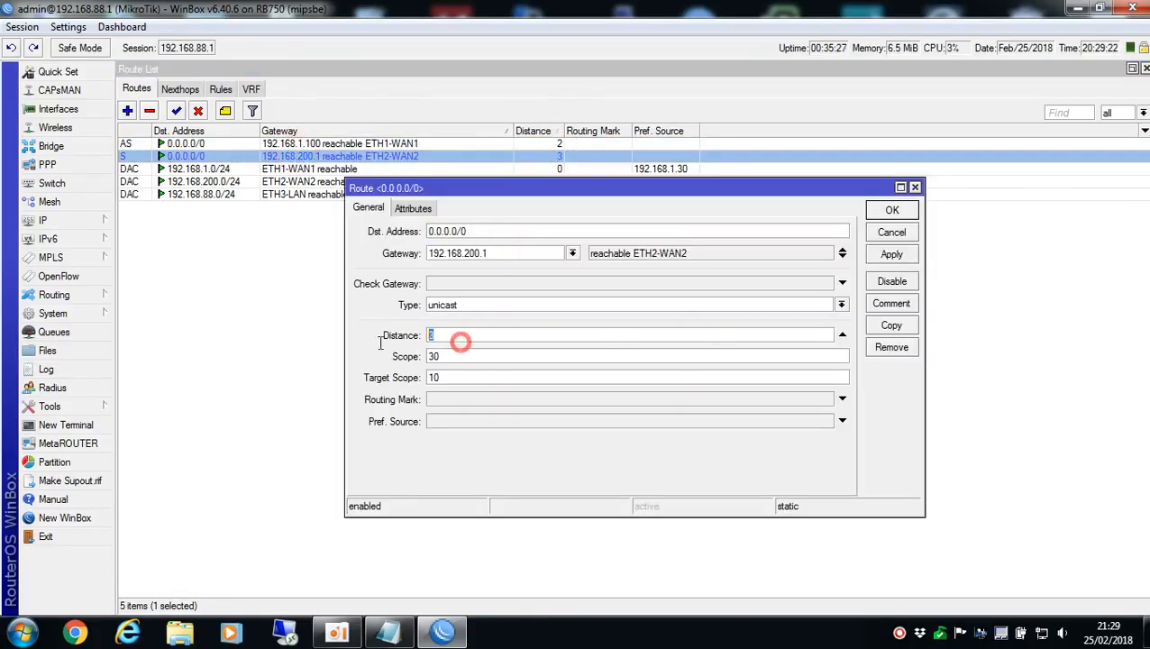
click(915, 187)
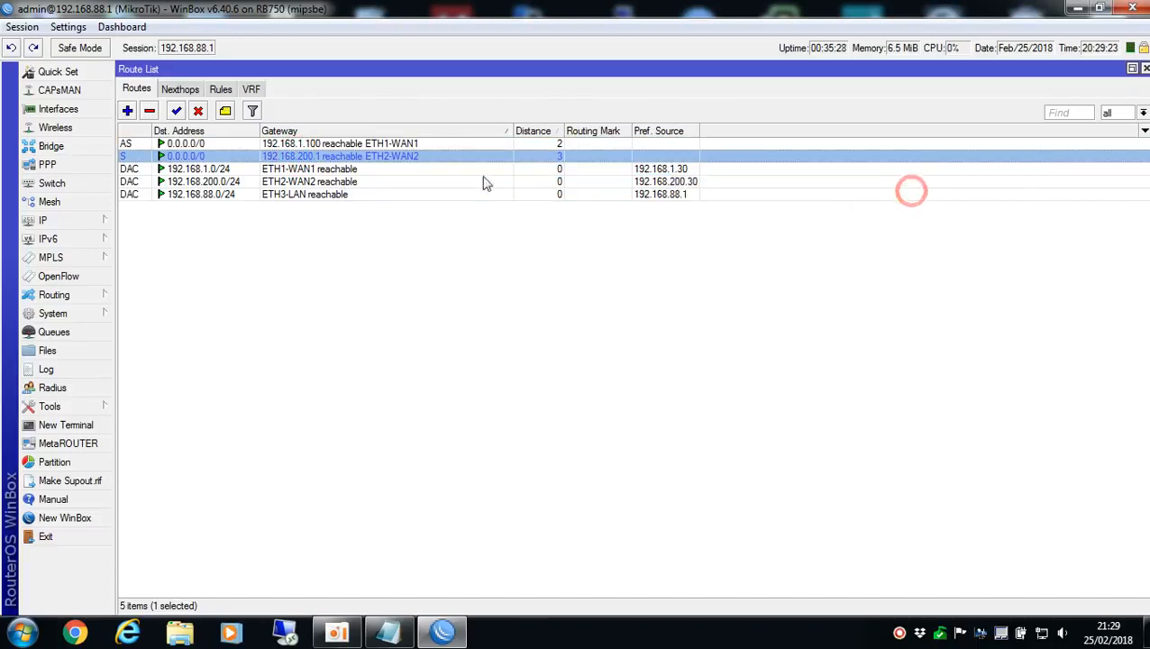
Compare the default and connected routes in the list and recheck the ETH1-WAN1 default route's settings
click(334, 144)
click(347, 169)
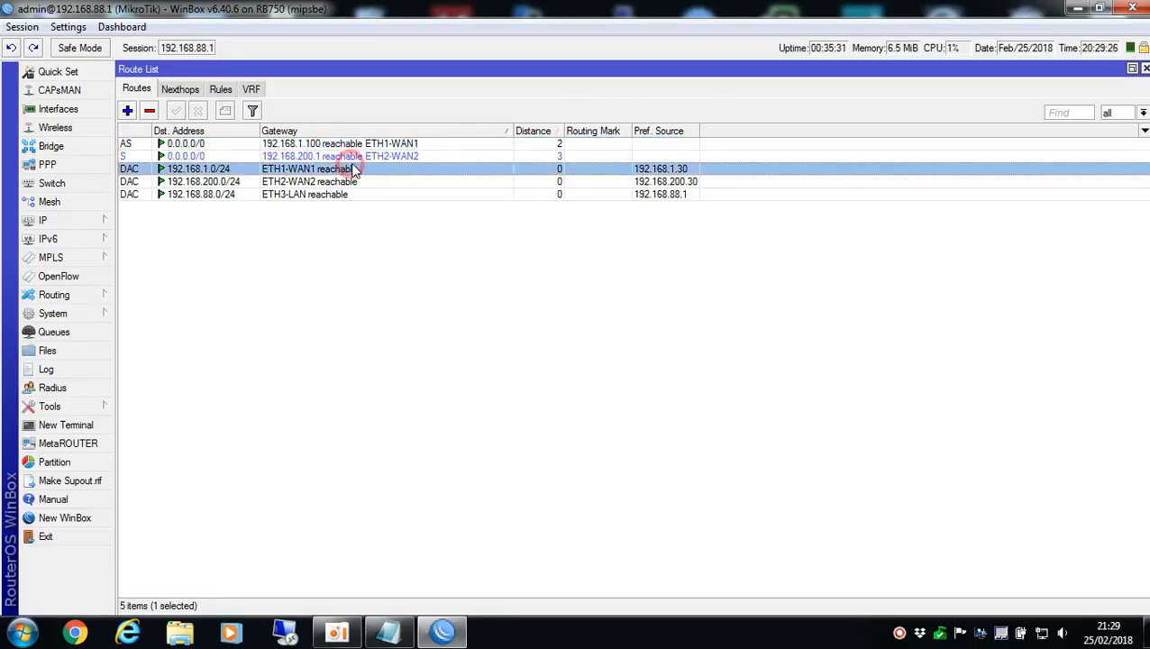
click(373, 157)
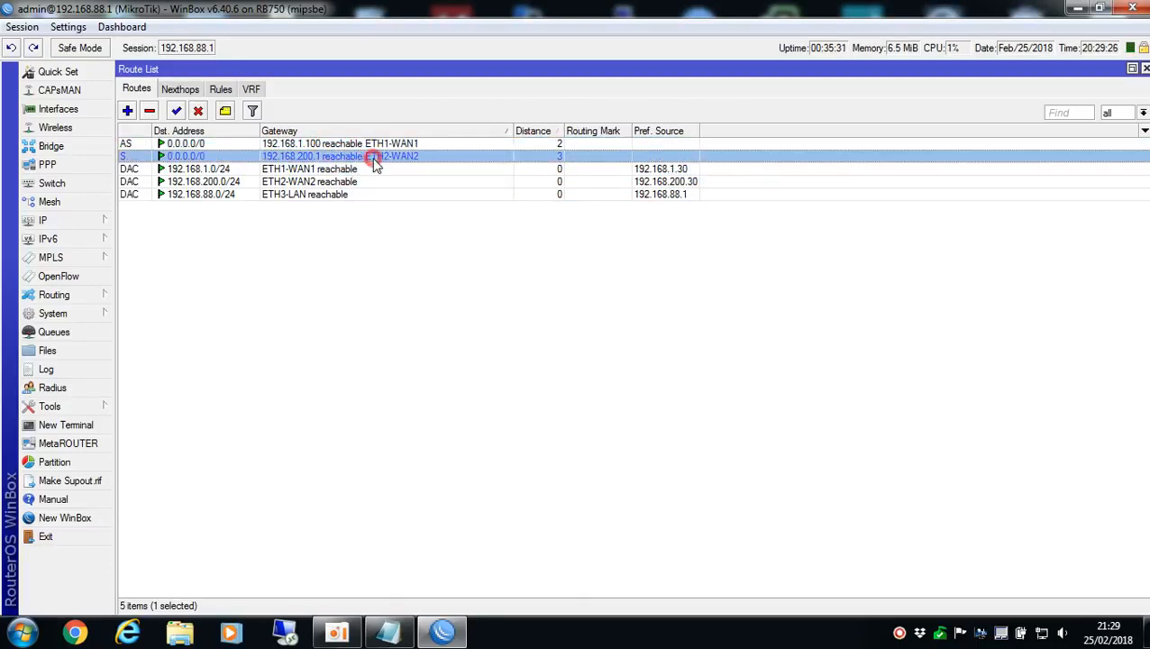
click(326, 143)
double_click(327, 144)
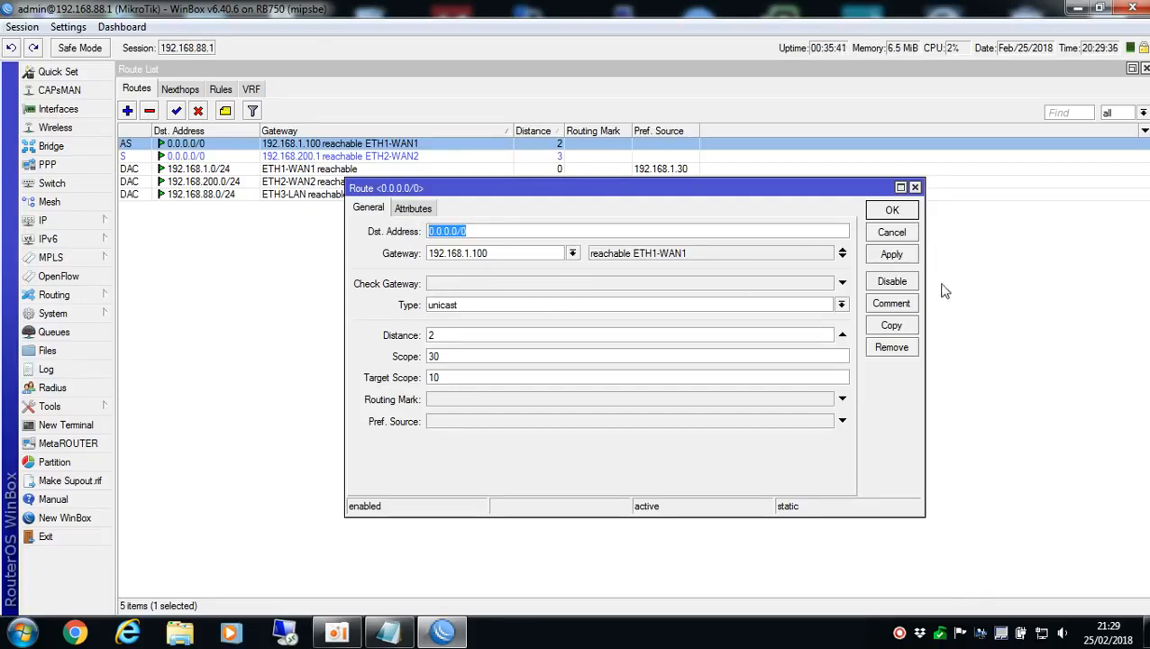
click(891, 232)
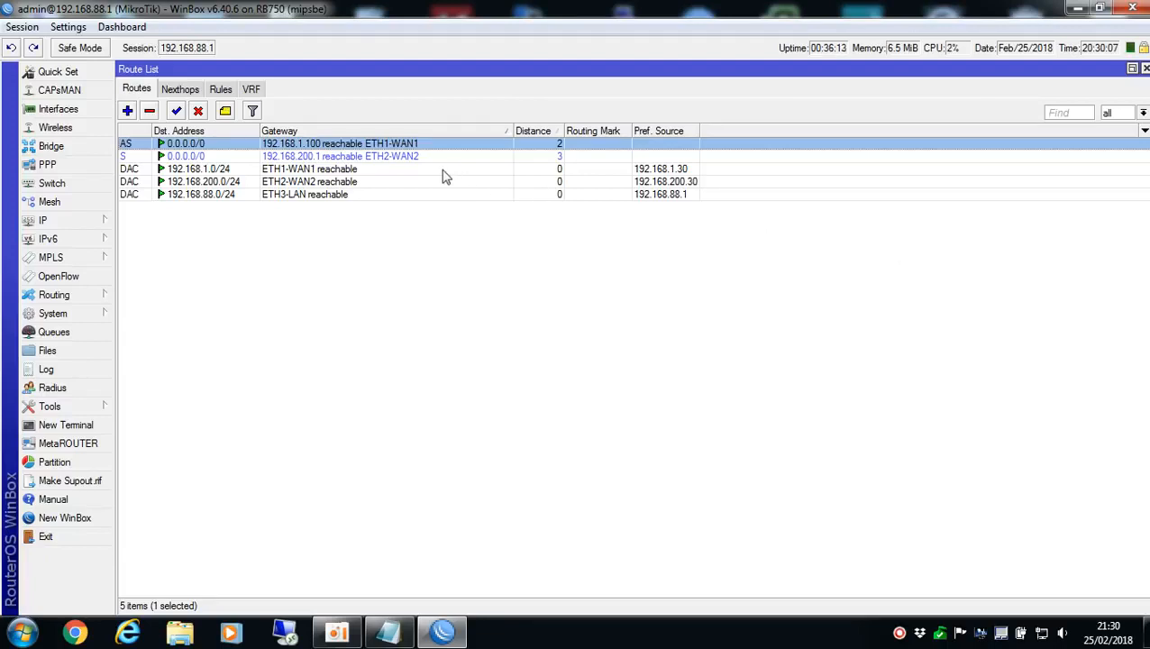
click(488, 300)
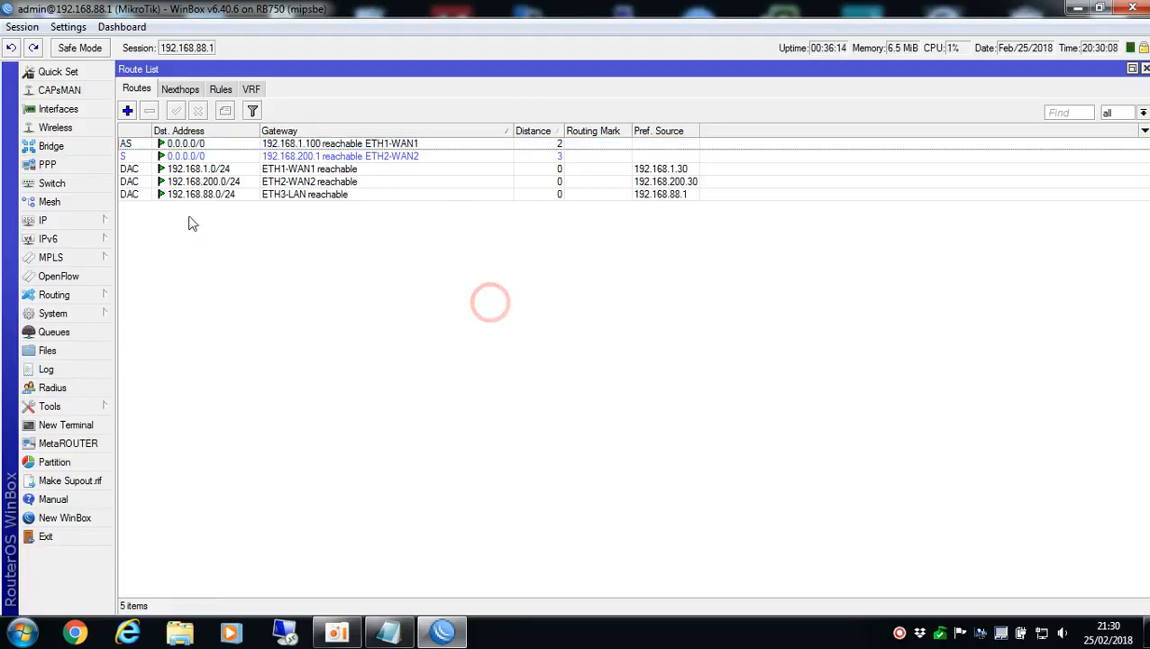
Add a 0.0.0.0/0 route through gateway 192.168.1.100 with routing mark GW_1
click(128, 110)
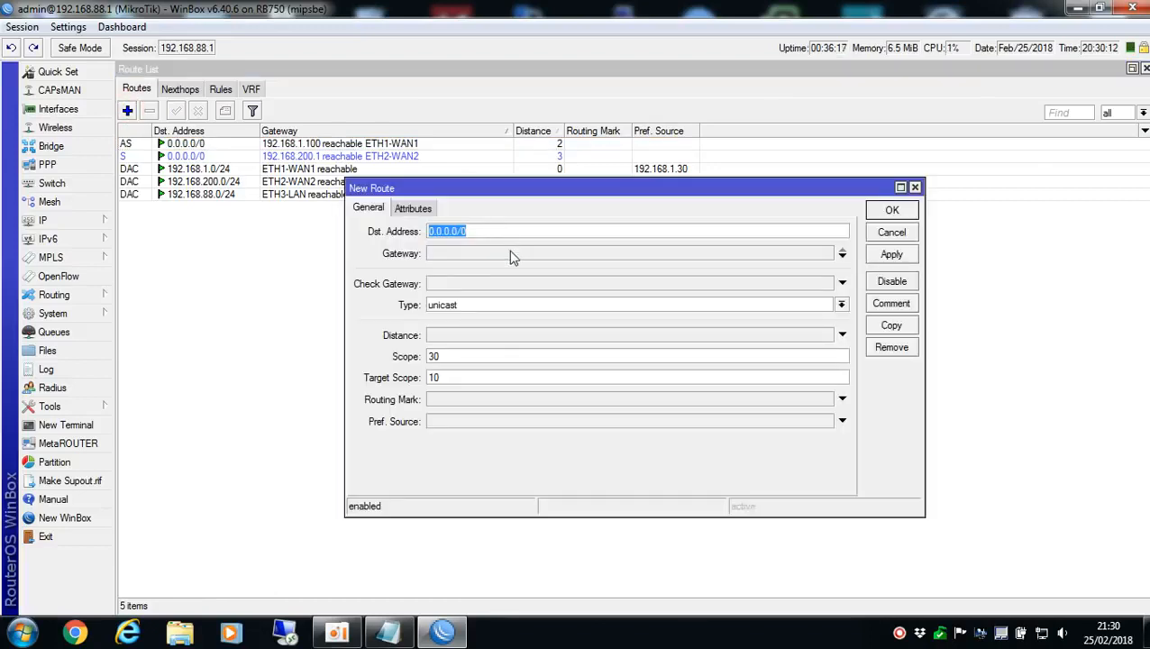
click(441, 256)
text(192.168.1.100)
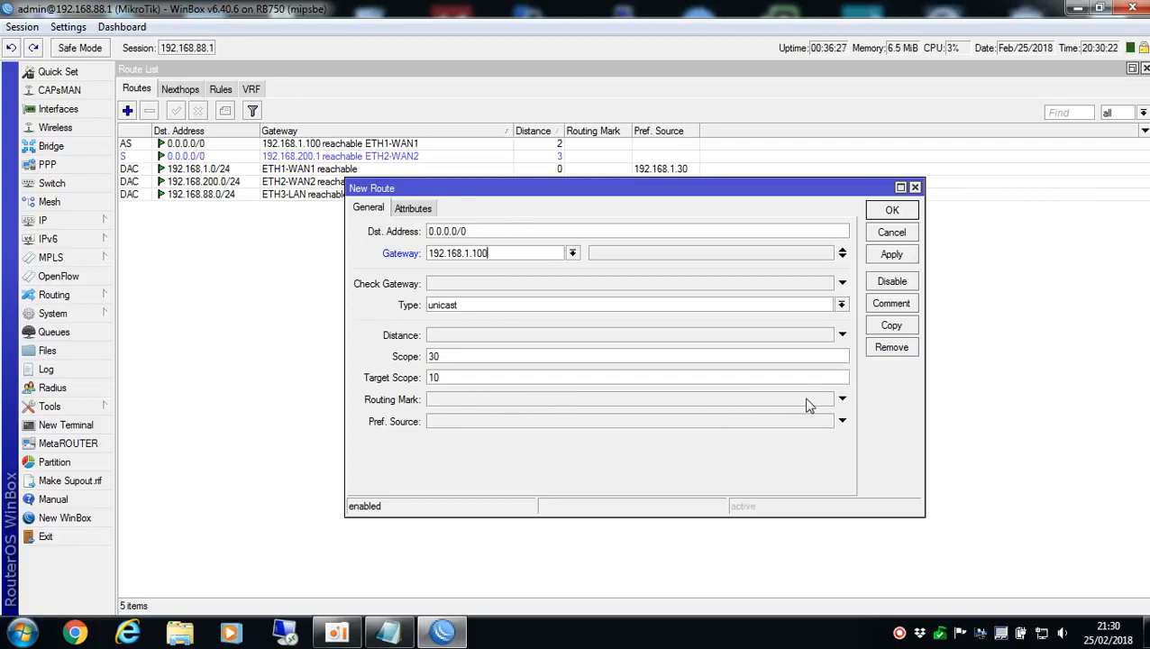
click(842, 399)
click(826, 400)
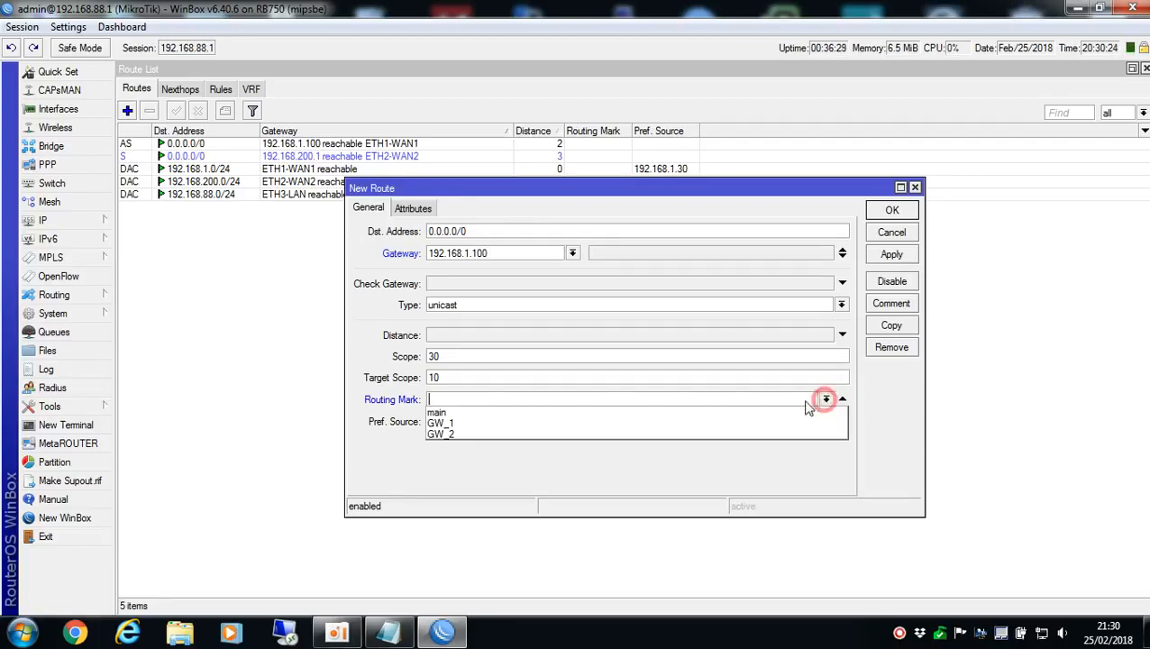
click(440, 424)
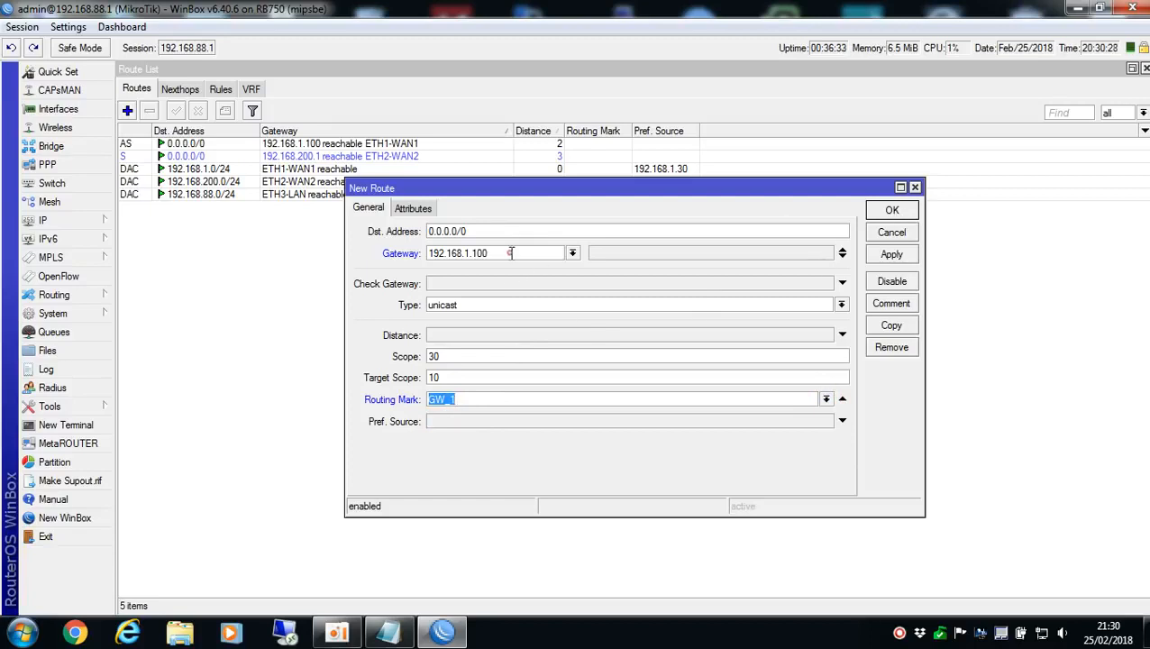
click(511, 253)
click(891, 209)
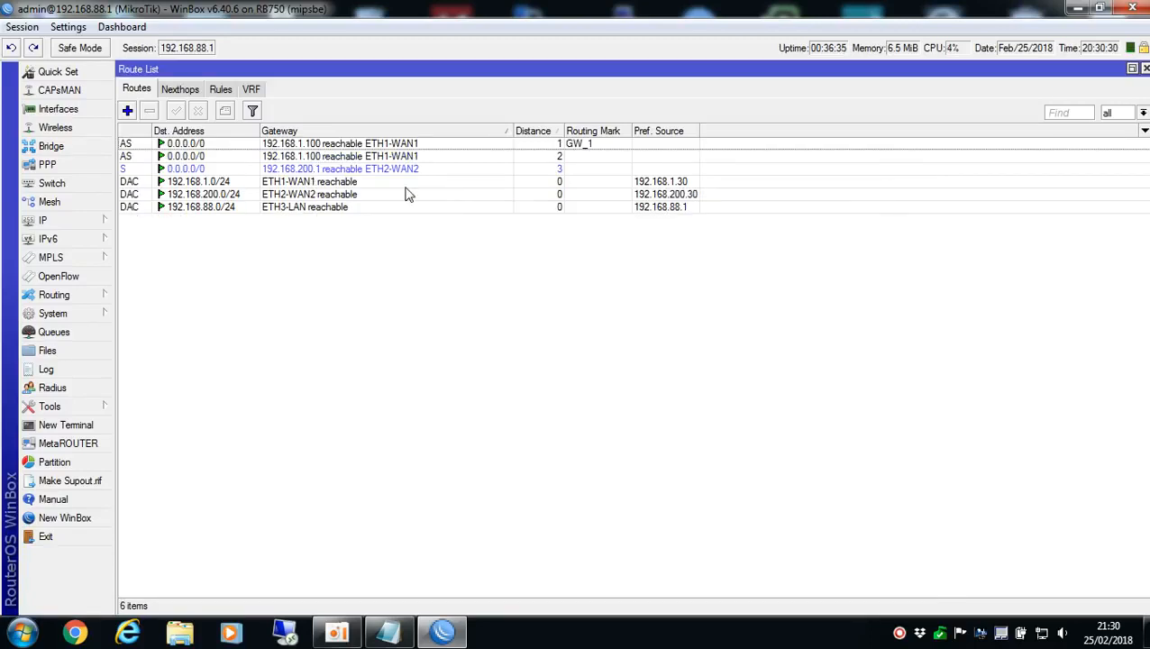
Add a 0.0.0.0/0 route through gateway 192.168.200.1 with routing mark GW_2
click(581, 147)
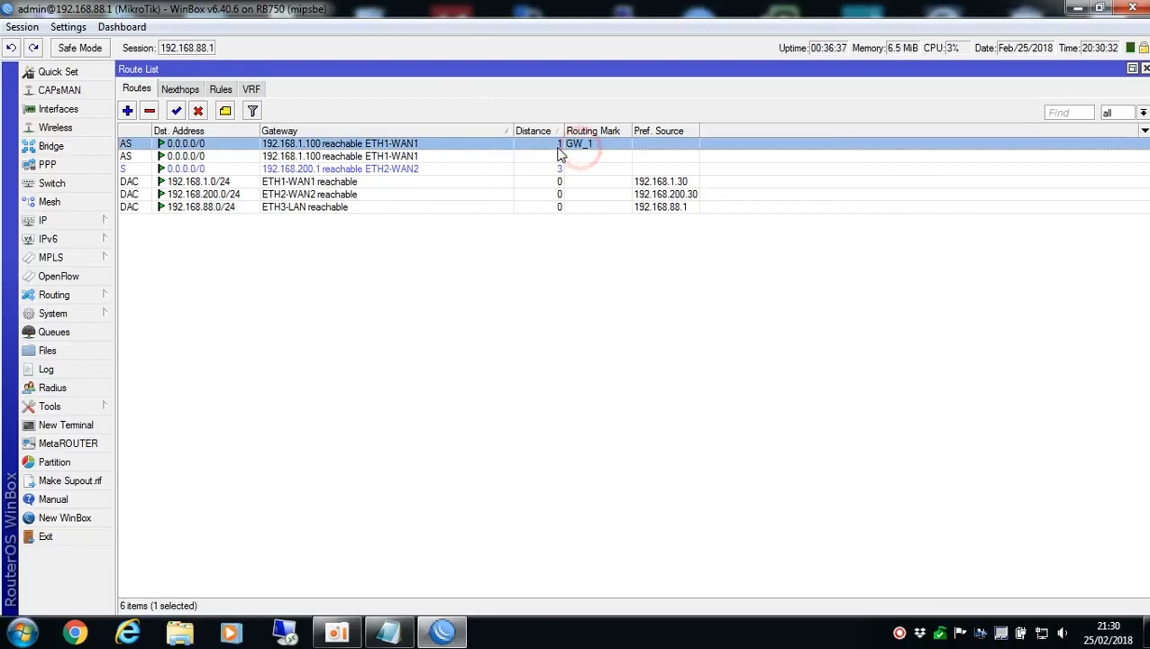
click(127, 112)
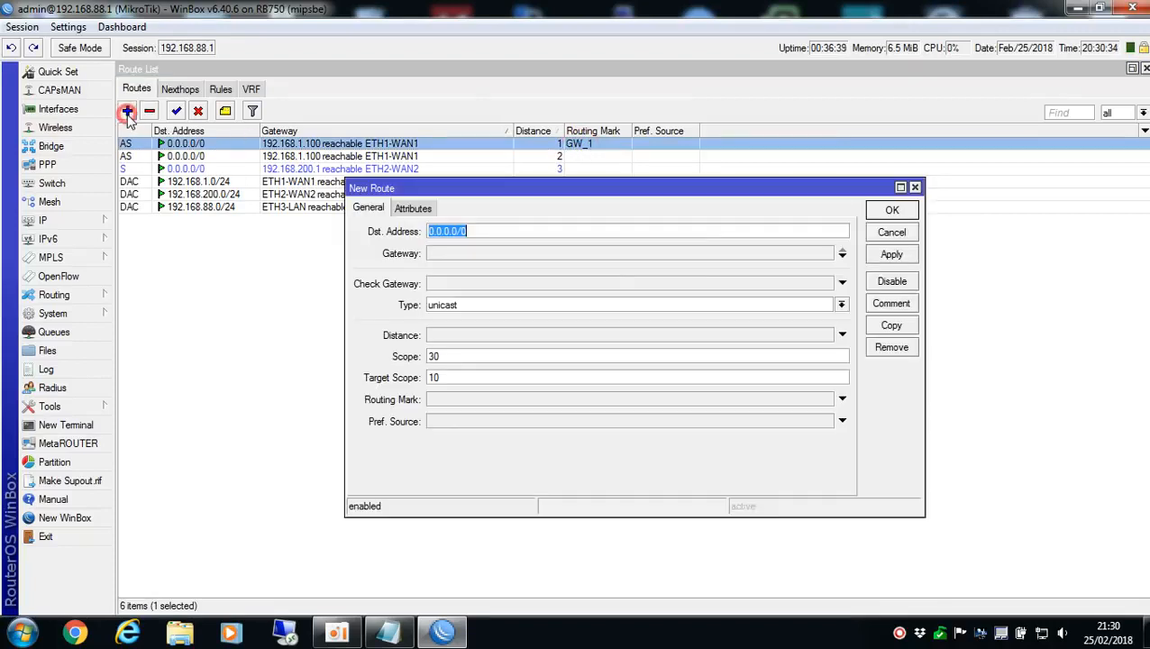
click(465, 253)
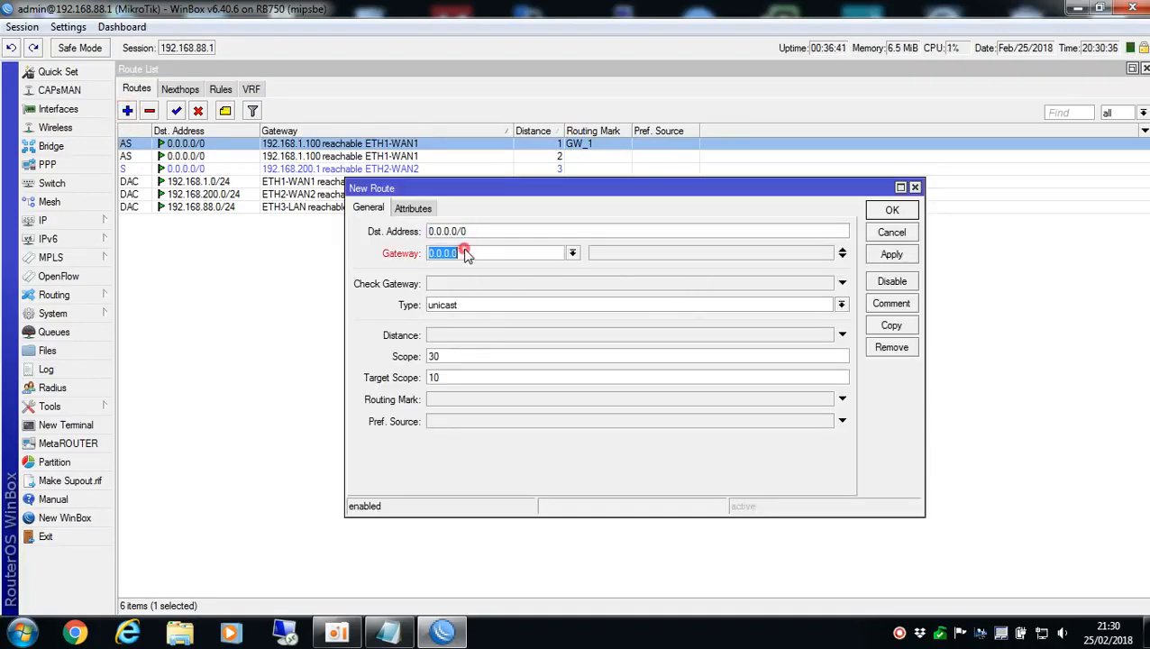
text(192.168.200.1)
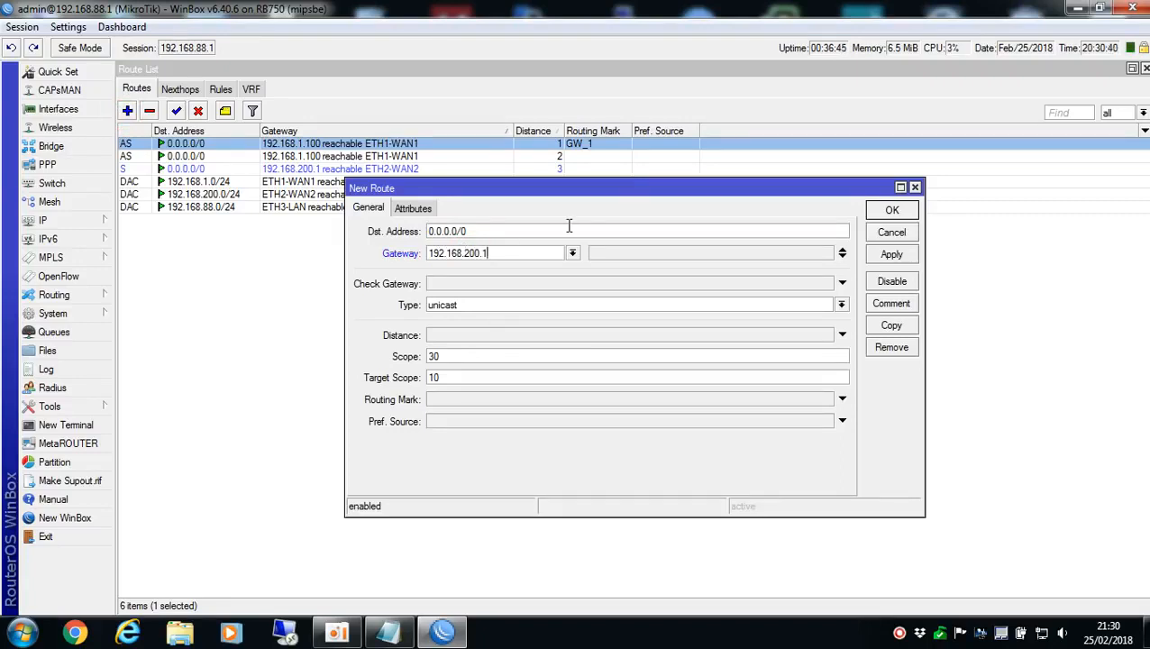
click(472, 401)
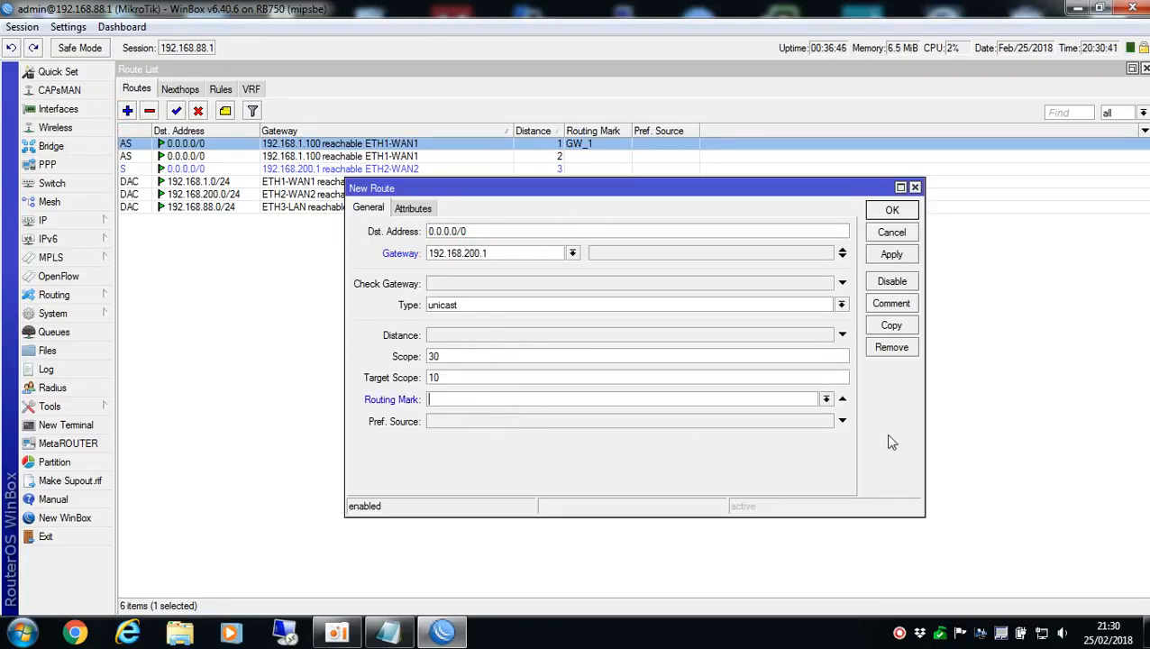
click(826, 398)
click(478, 434)
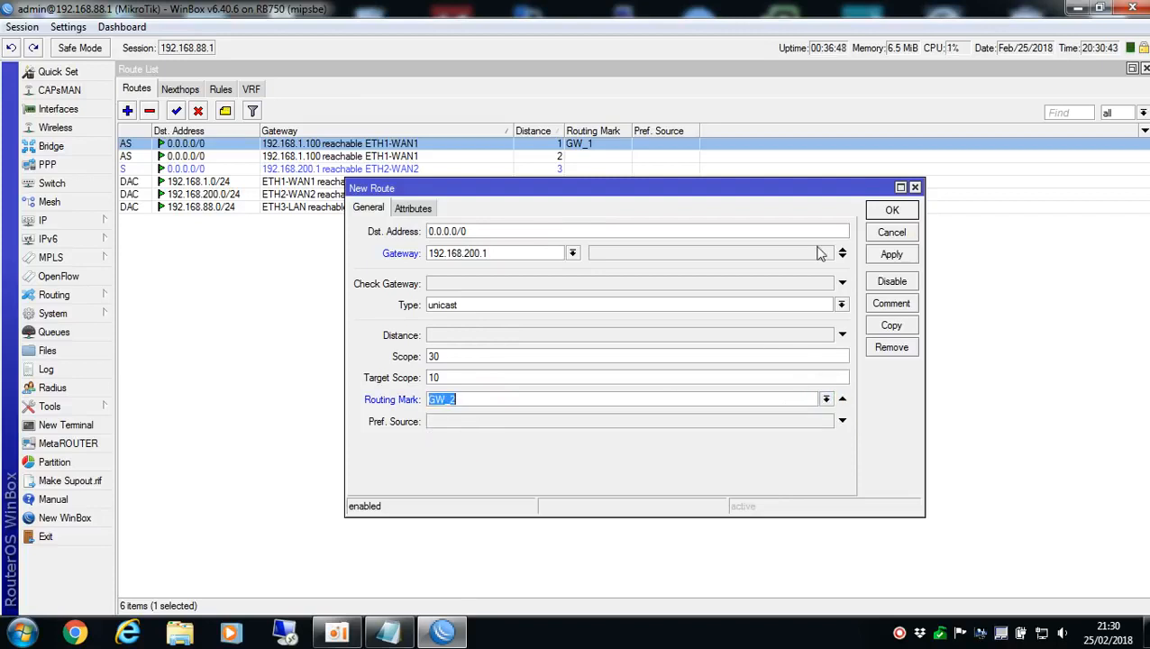
click(891, 210)
click(574, 331)
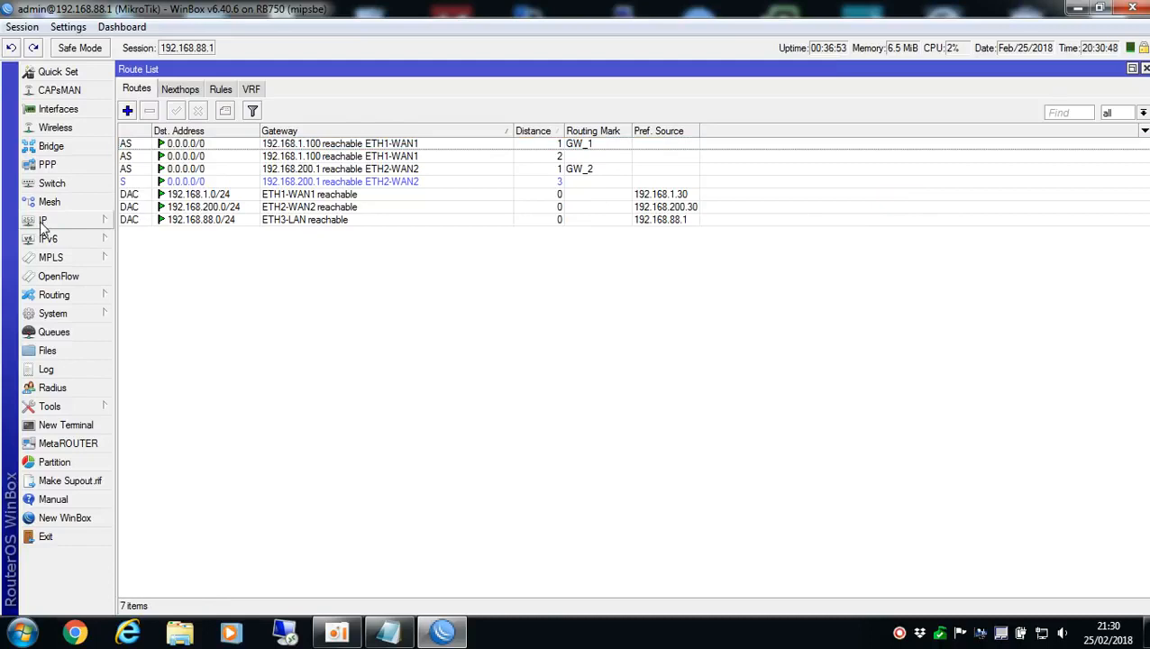
Close the route list and check the byte counters of both mark routing rules in the firewall mangle list
click(1145, 70)
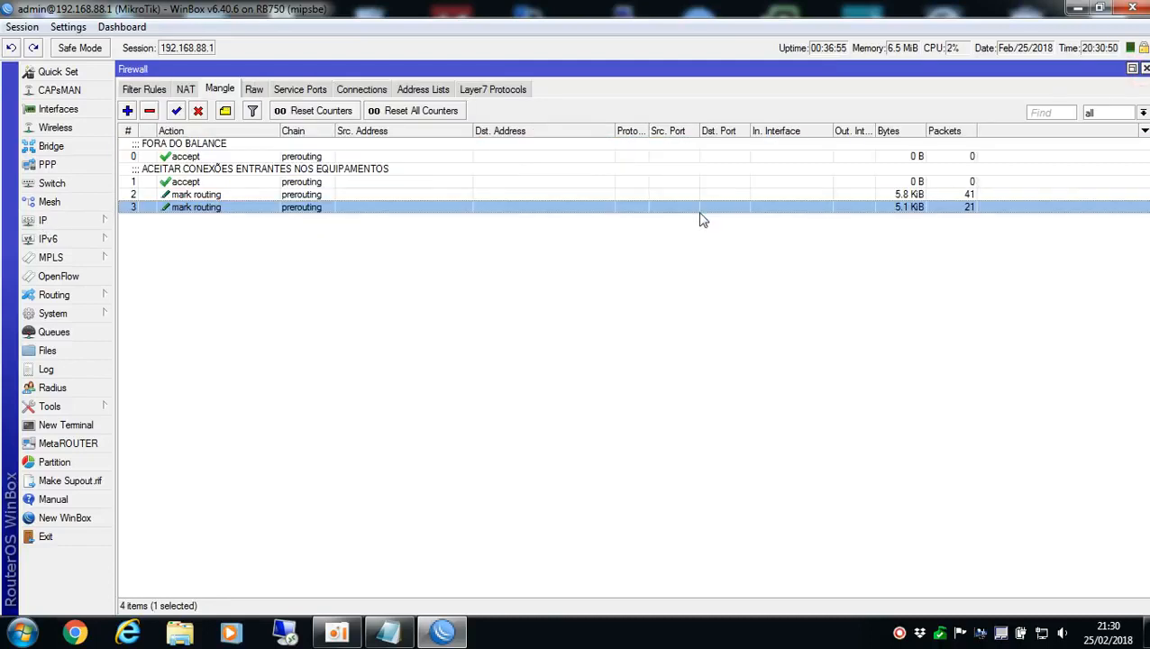
click(918, 195)
click(902, 207)
Switch to Chrome to load uol.com.br as test traffic, then return to WinBox to check the mangle counters
click(74, 633)
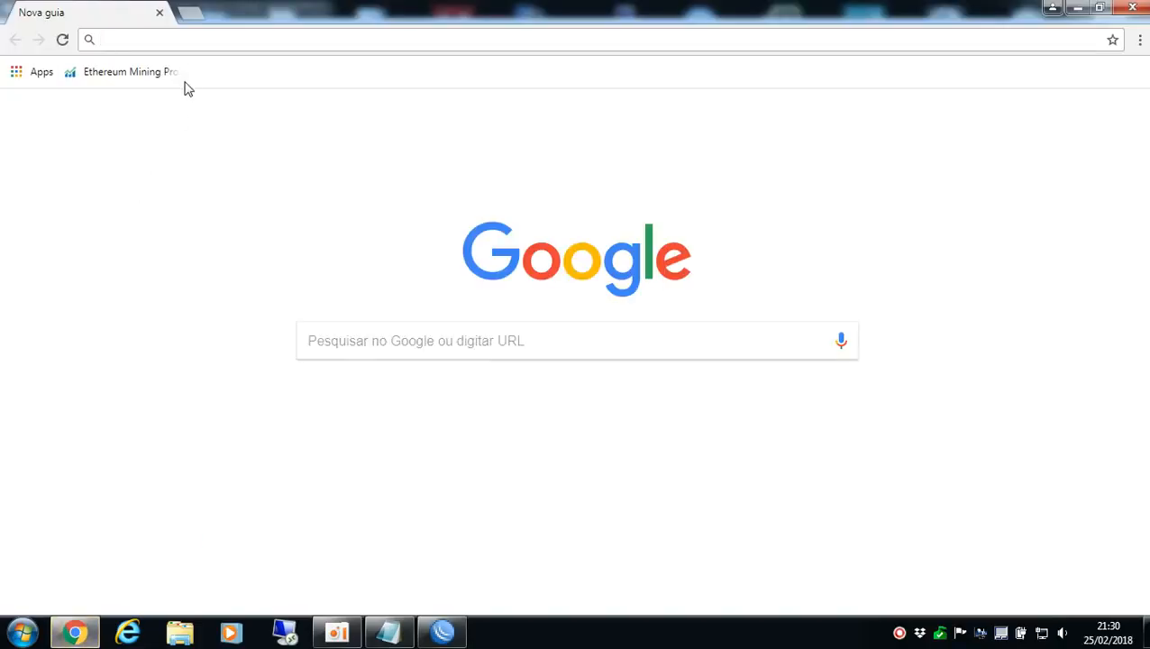
text(uol.com)
key(Return)
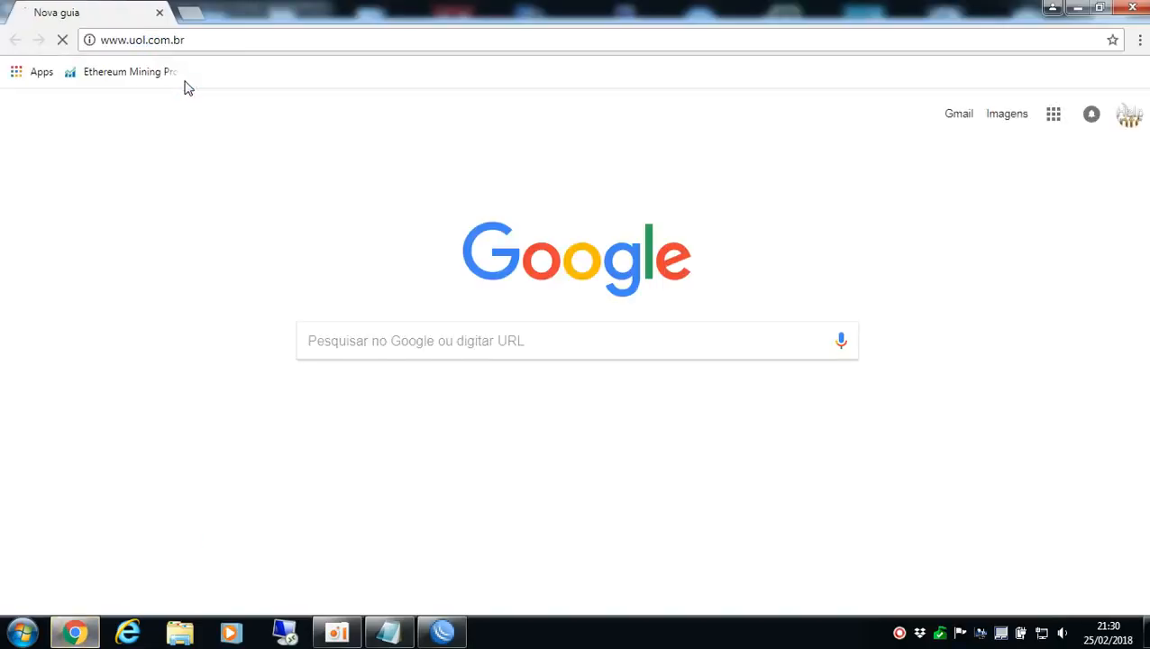
click(442, 633)
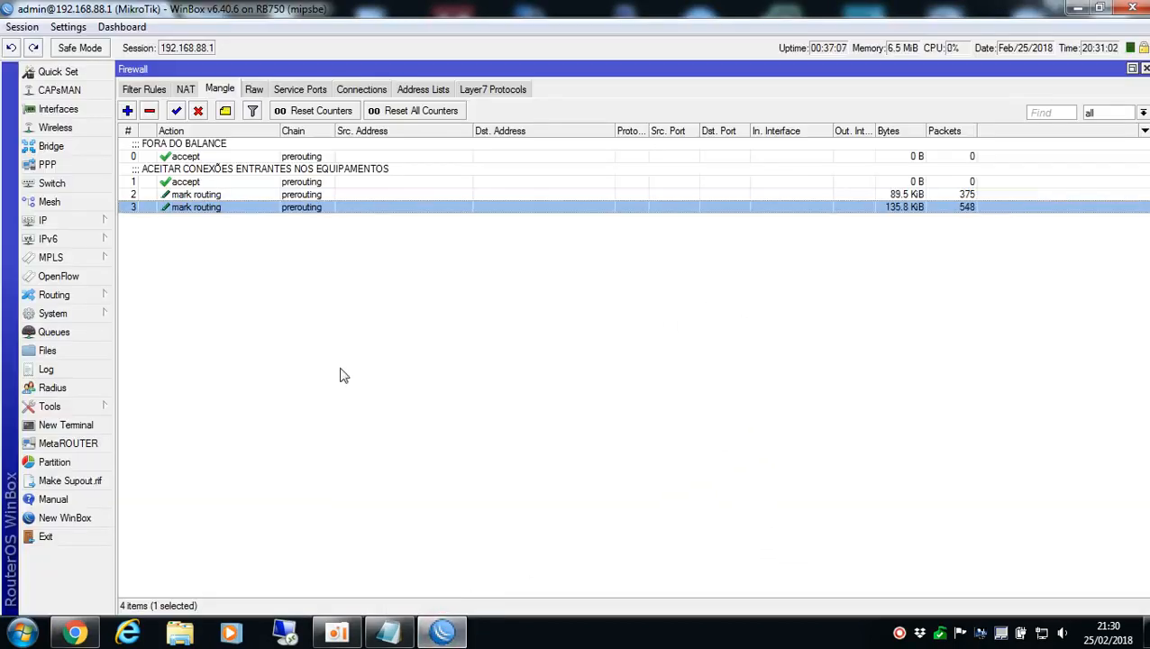
Switch to Chrome, load sony.com.br in a new tab and open the site's PlayStation page
click(76, 634)
click(189, 20)
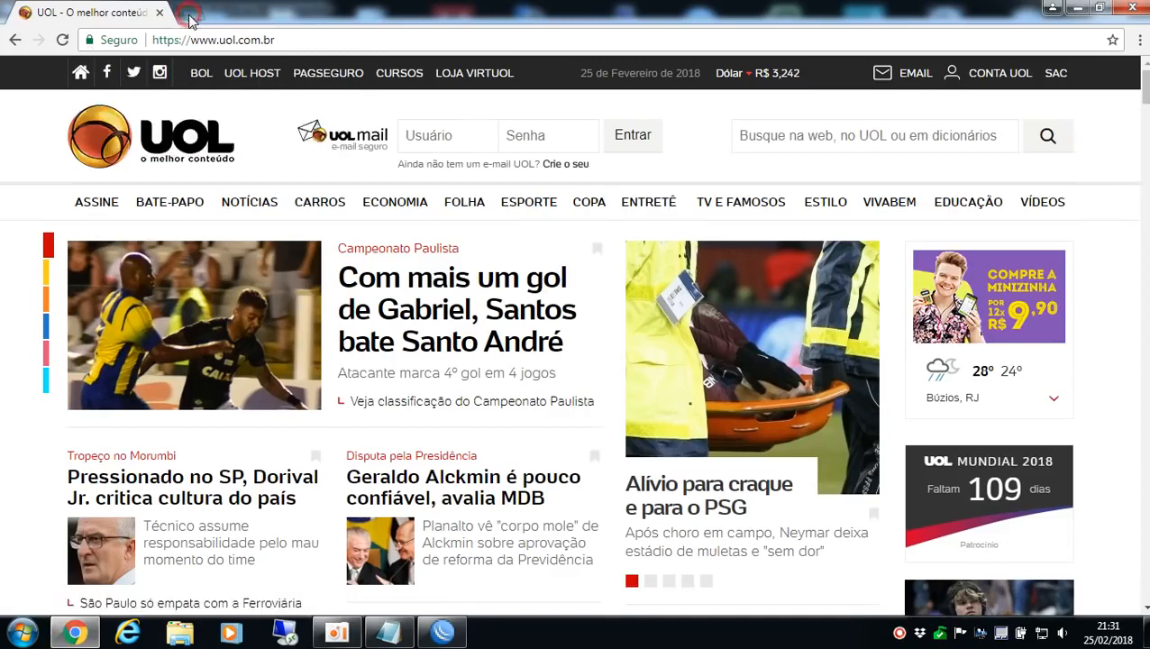
text(sony.com.br)
key(Return)
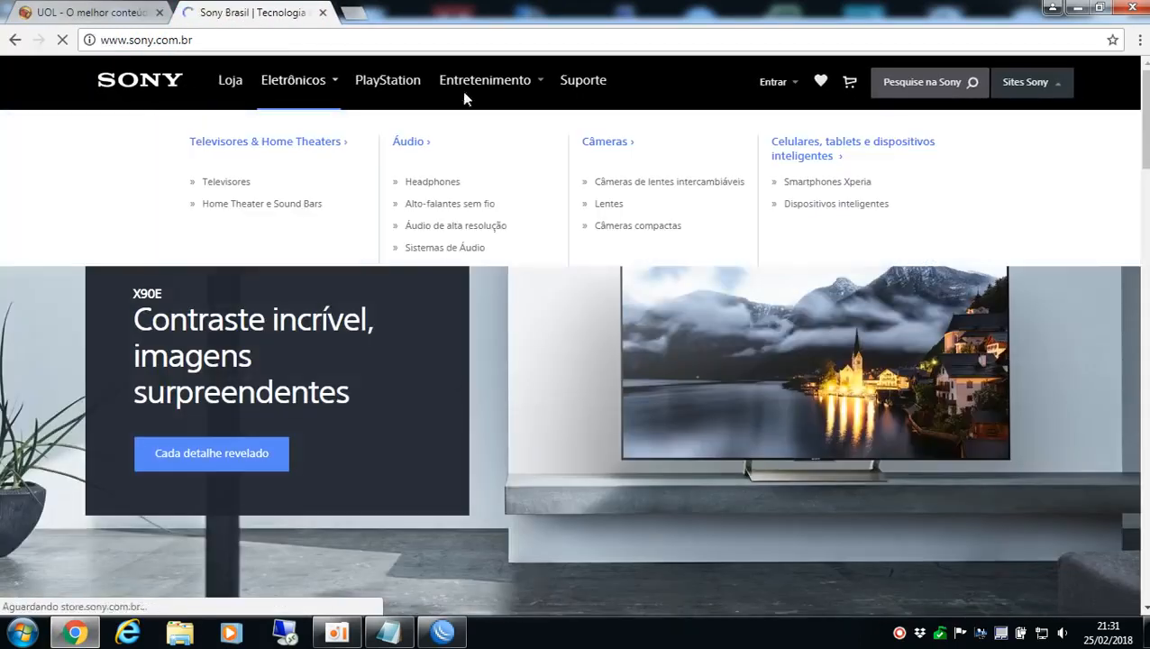
click(475, 80)
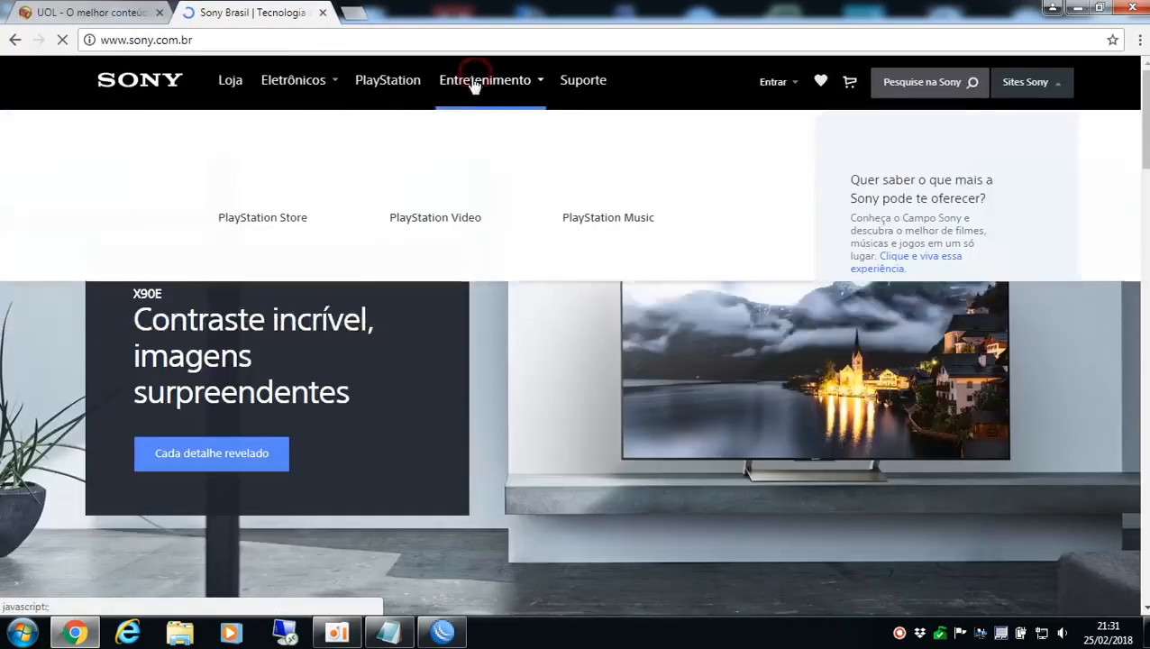
click(388, 83)
Load Facebook in the same browser tab and log out of the account
click(308, 42)
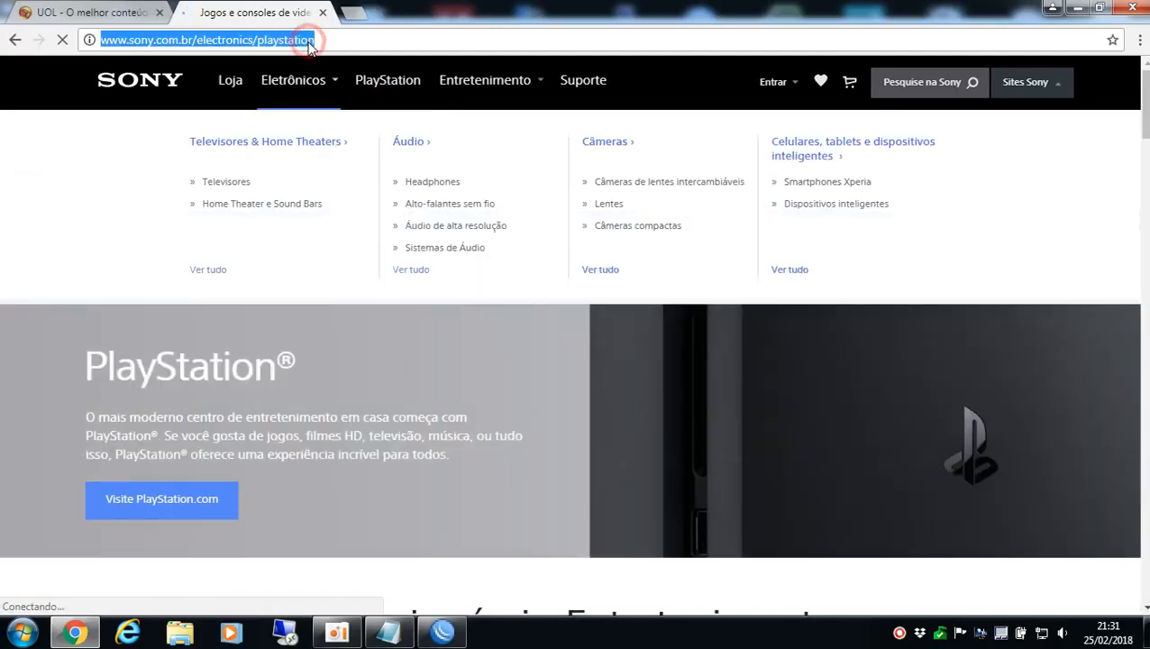
text(facebook.com)
key(Return)
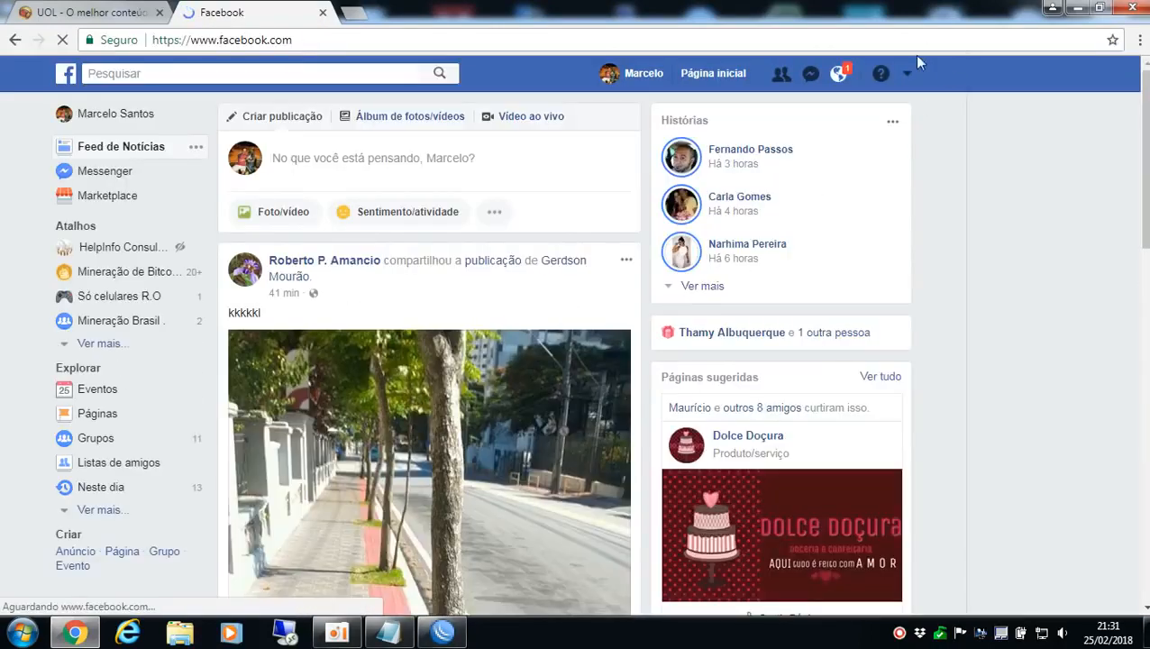
click(907, 73)
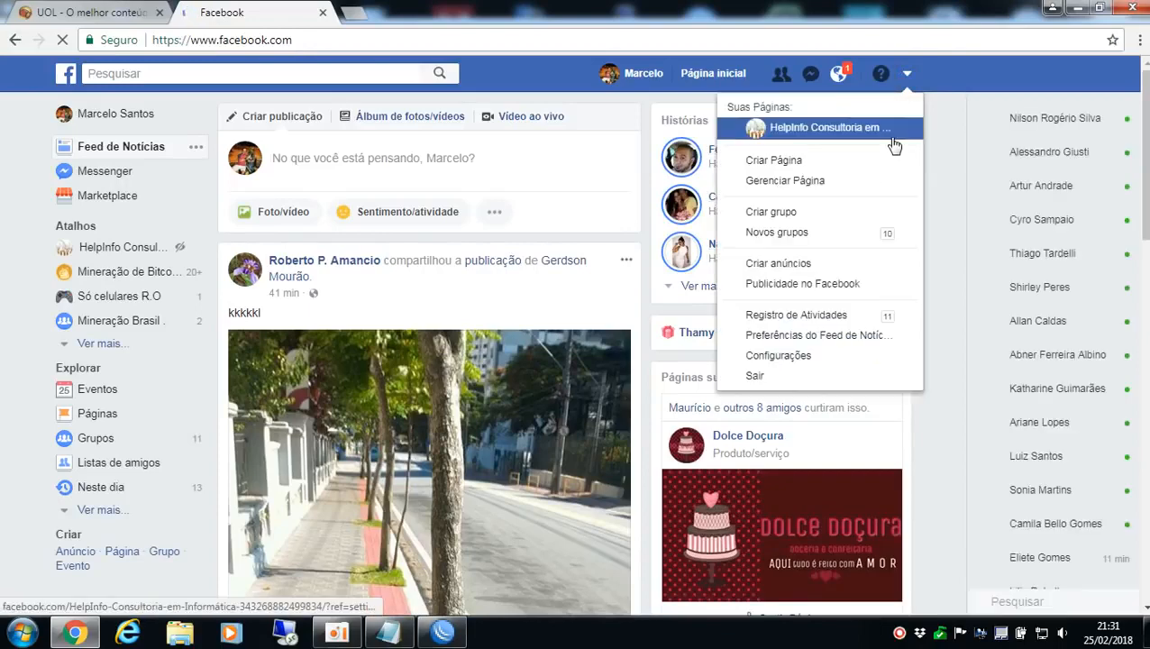
click(793, 378)
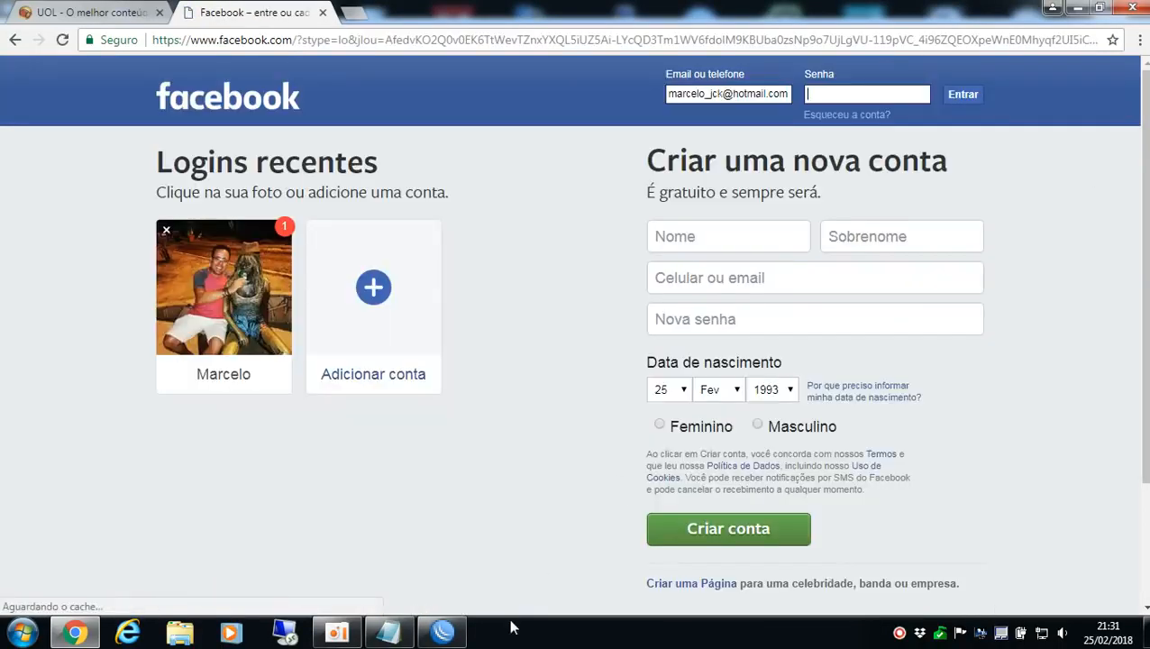
Switch to WinBox and compare the byte and packet counters of the two mark routing rules
click(442, 632)
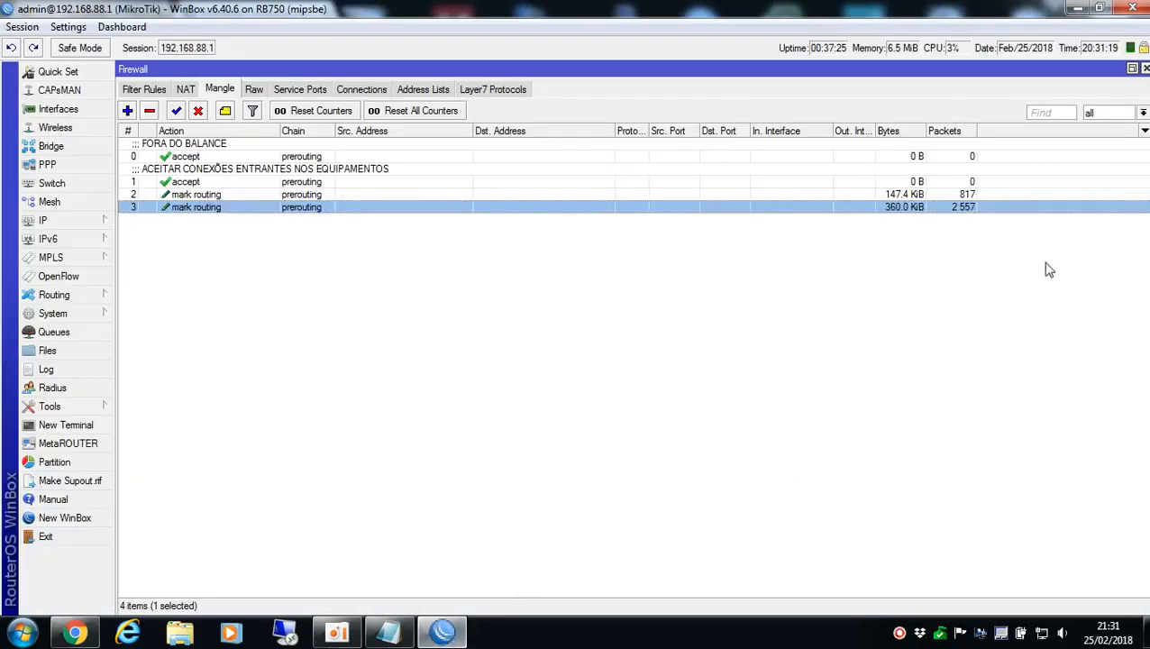
click(910, 195)
click(905, 207)
click(927, 195)
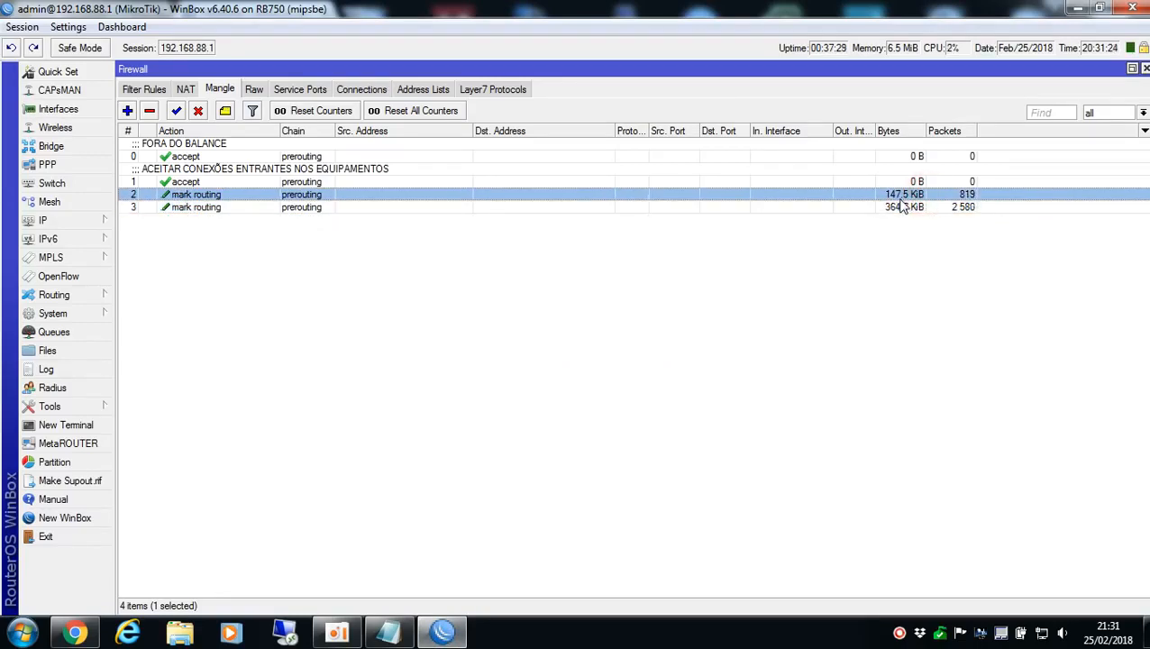
Set the Per Connection Classifier of the GW_1 mark routing rule to both addresses and ports
double_click(311, 194)
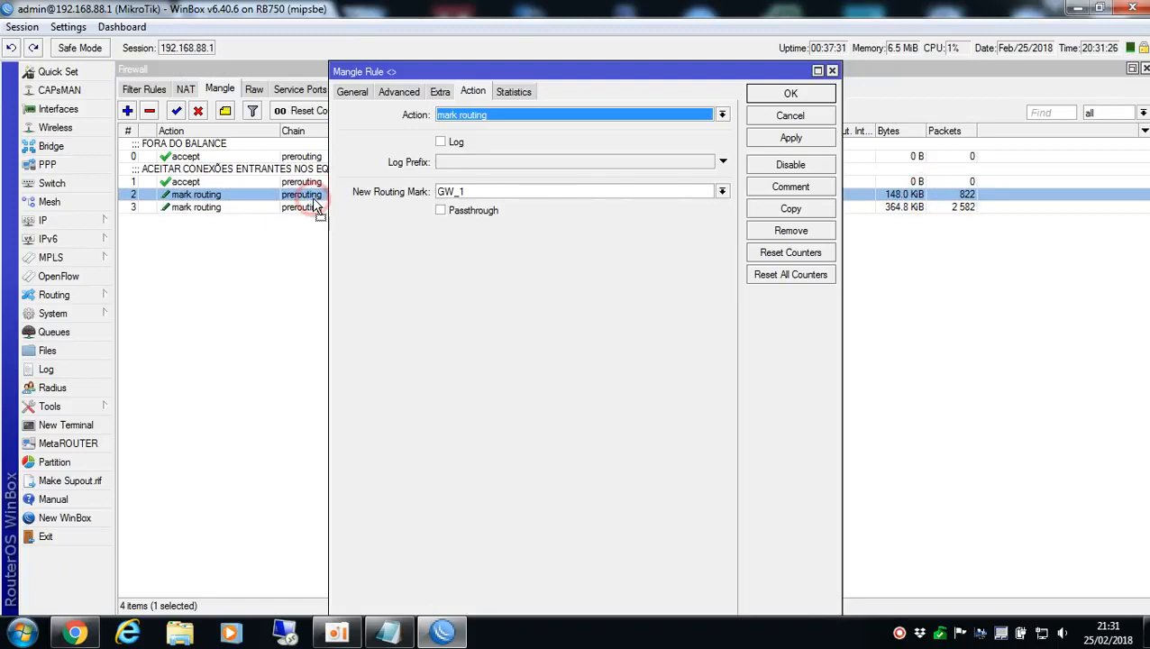
click(398, 91)
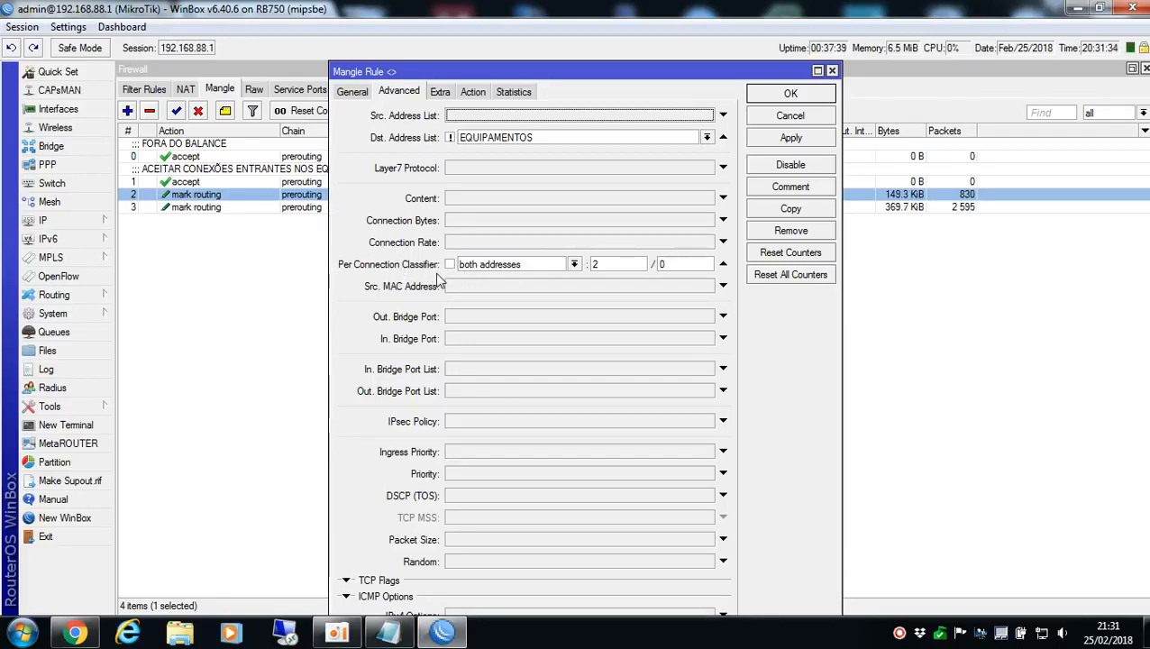
click(573, 264)
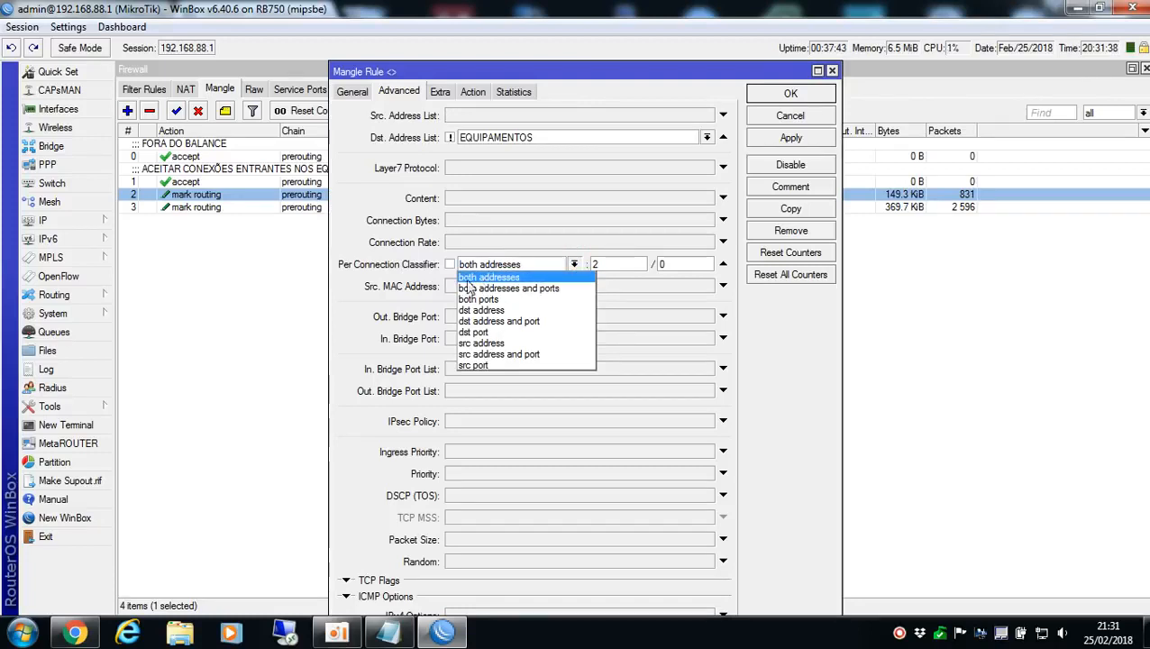
click(338, 308)
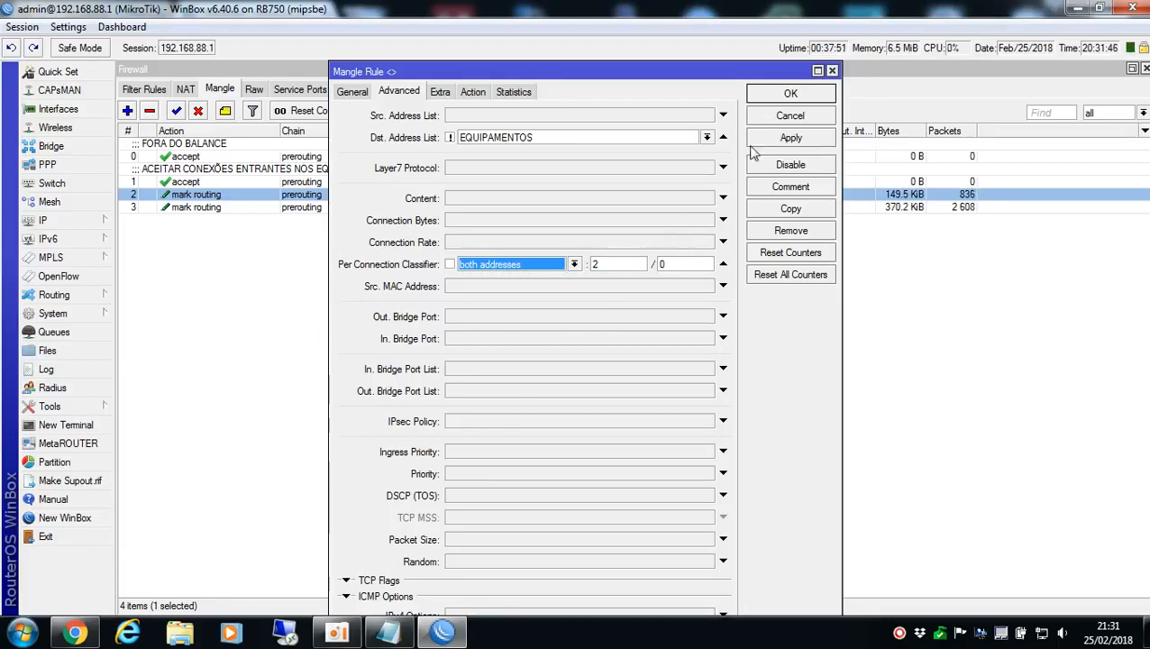
click(507, 264)
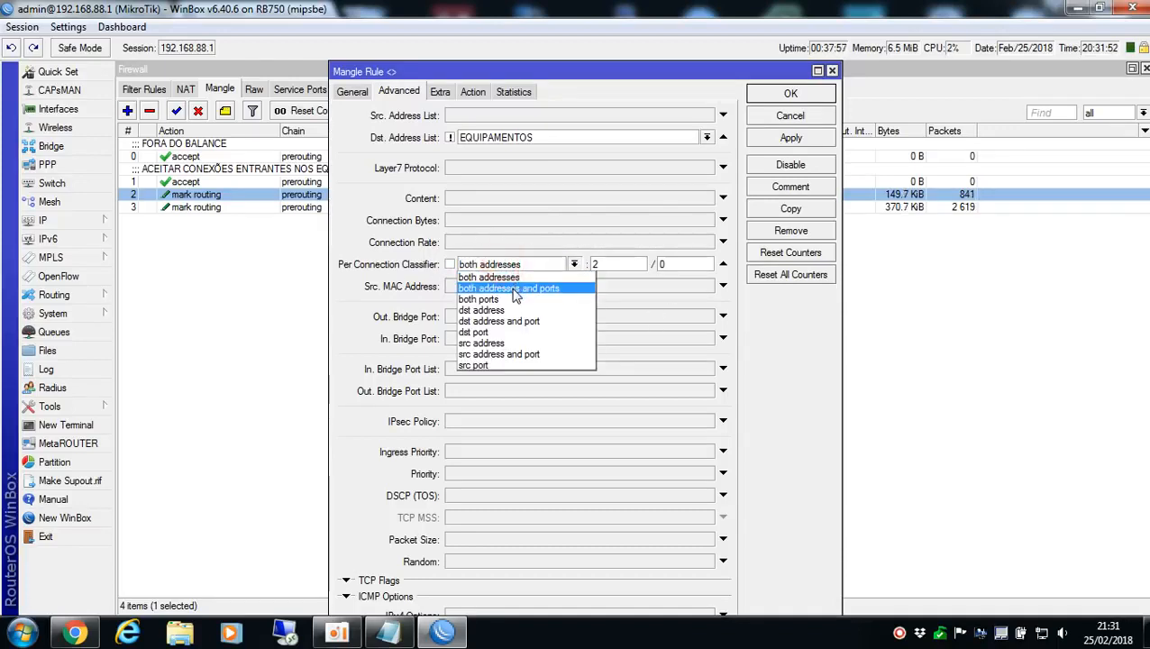
click(512, 287)
click(766, 94)
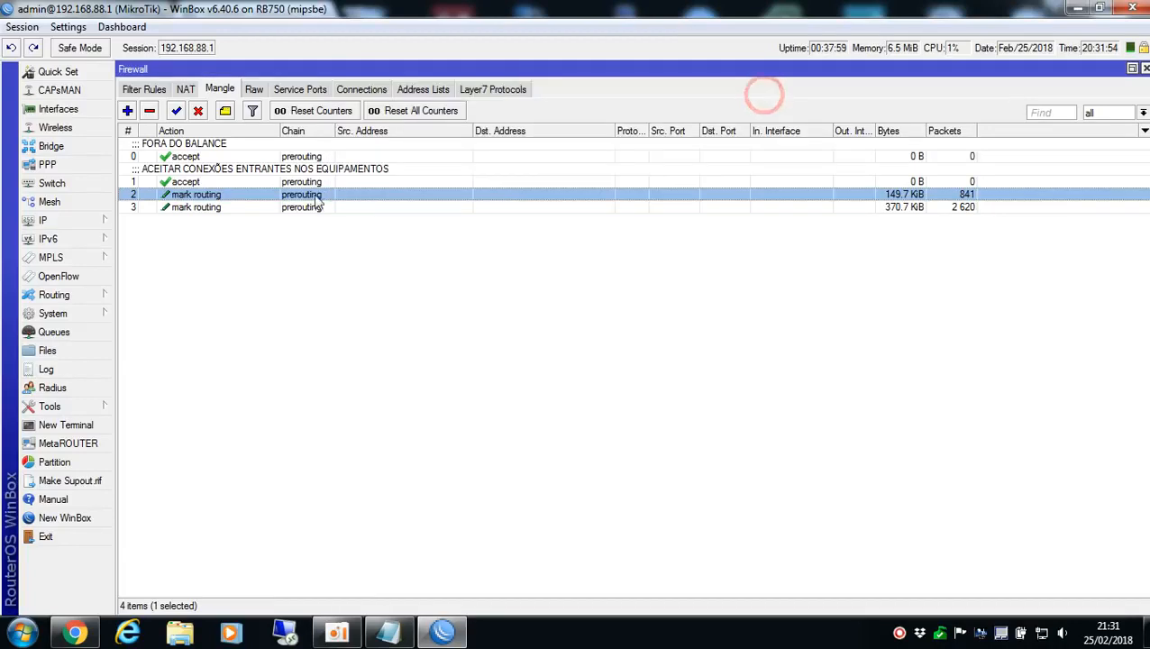
Set the Per Connection Classifier of the second mark routing rule (rule 3) to both addresses and ports
click(203, 210)
double_click(204, 210)
click(526, 262)
click(526, 287)
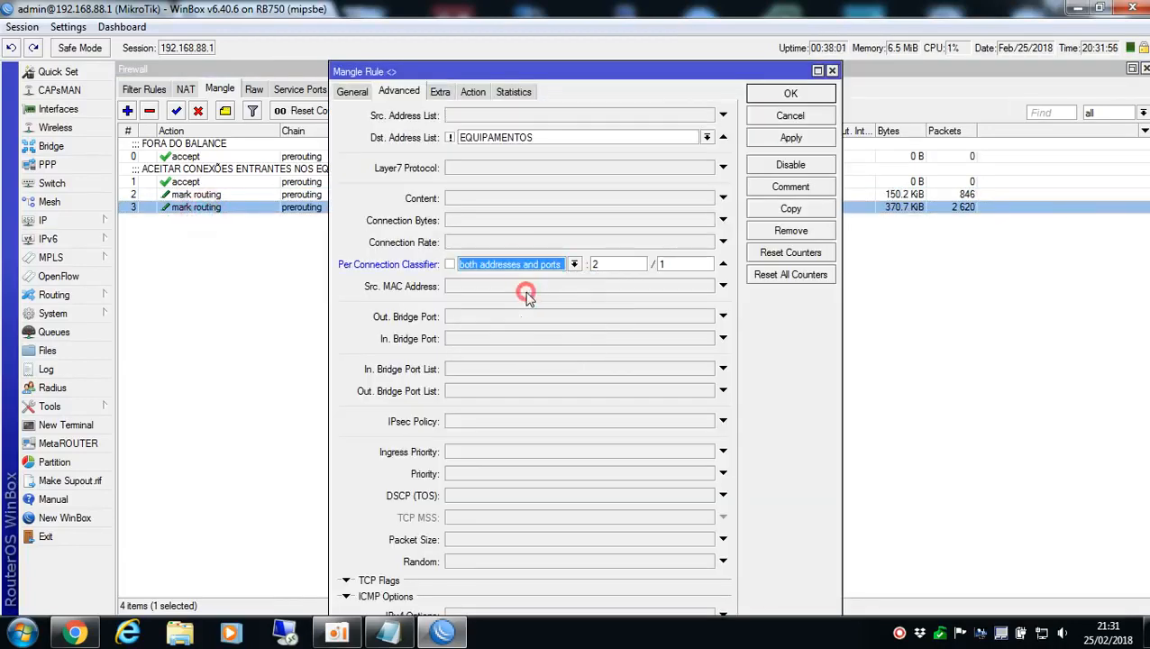
click(791, 95)
click(570, 364)
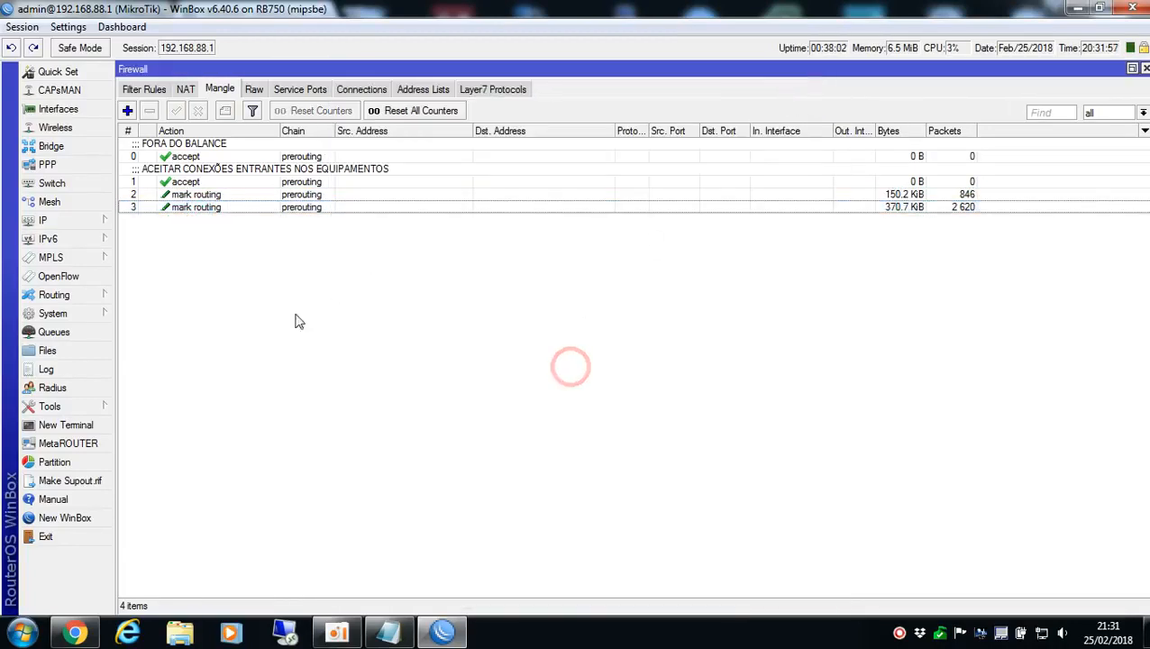
Switch to Chrome, search for "speed test copel" in a new tab and open the Copel Telecom Speedtest page
click(77, 633)
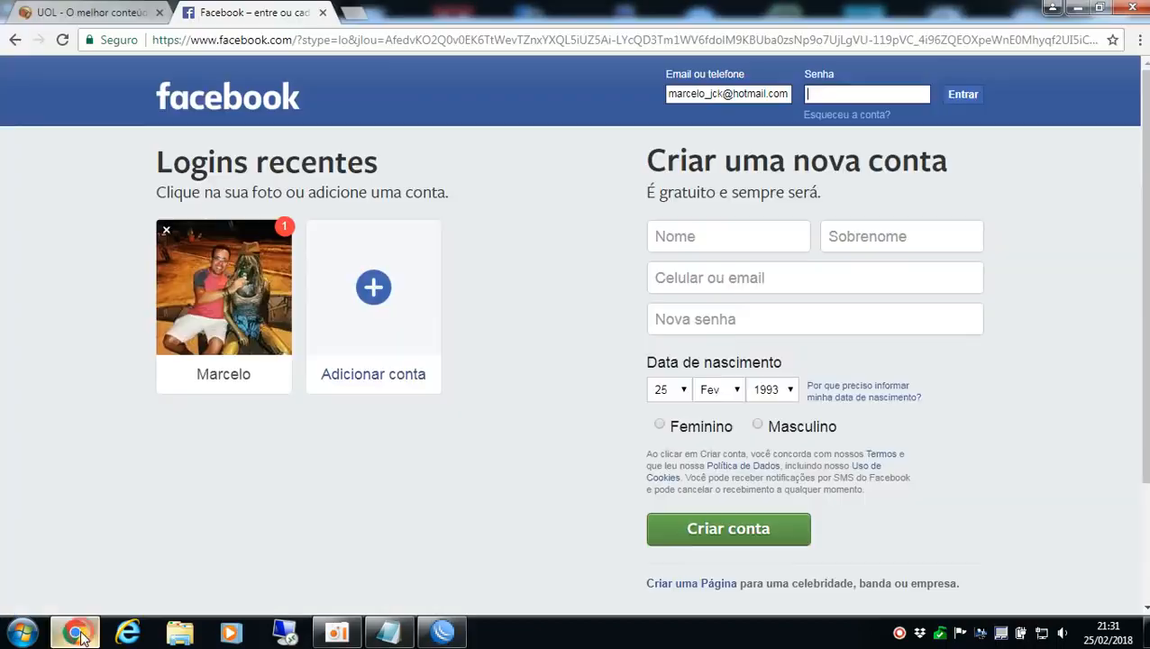
click(355, 14)
text(sp)
key(BackSpace)
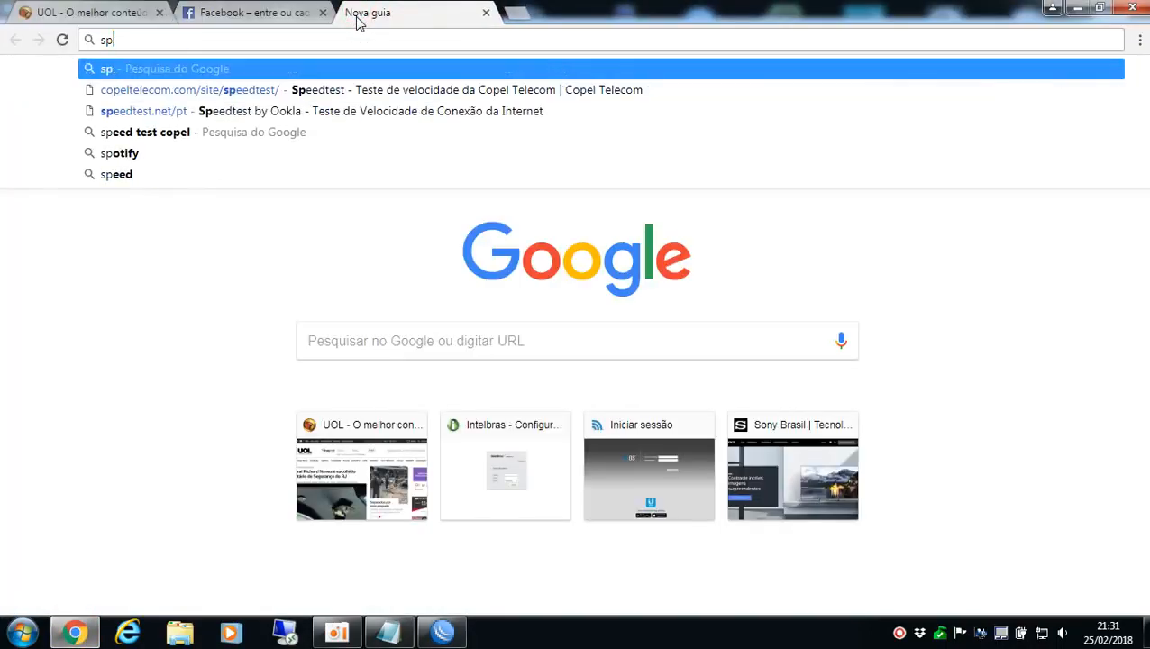
text(eed)
key(BackSpace)
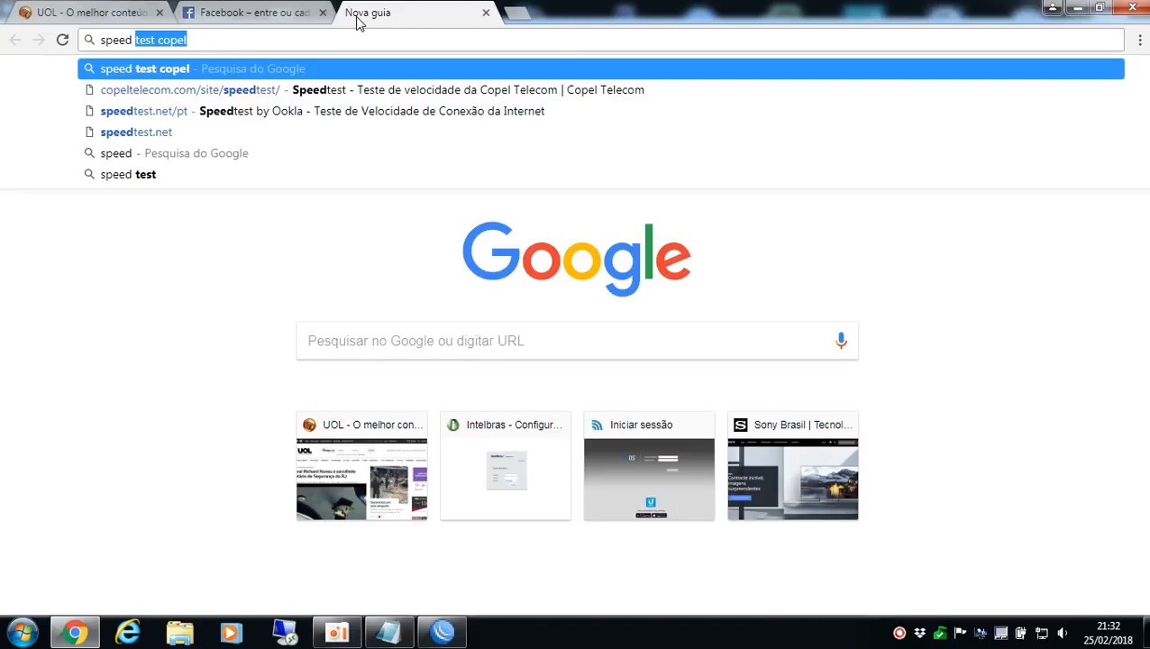
key(Return)
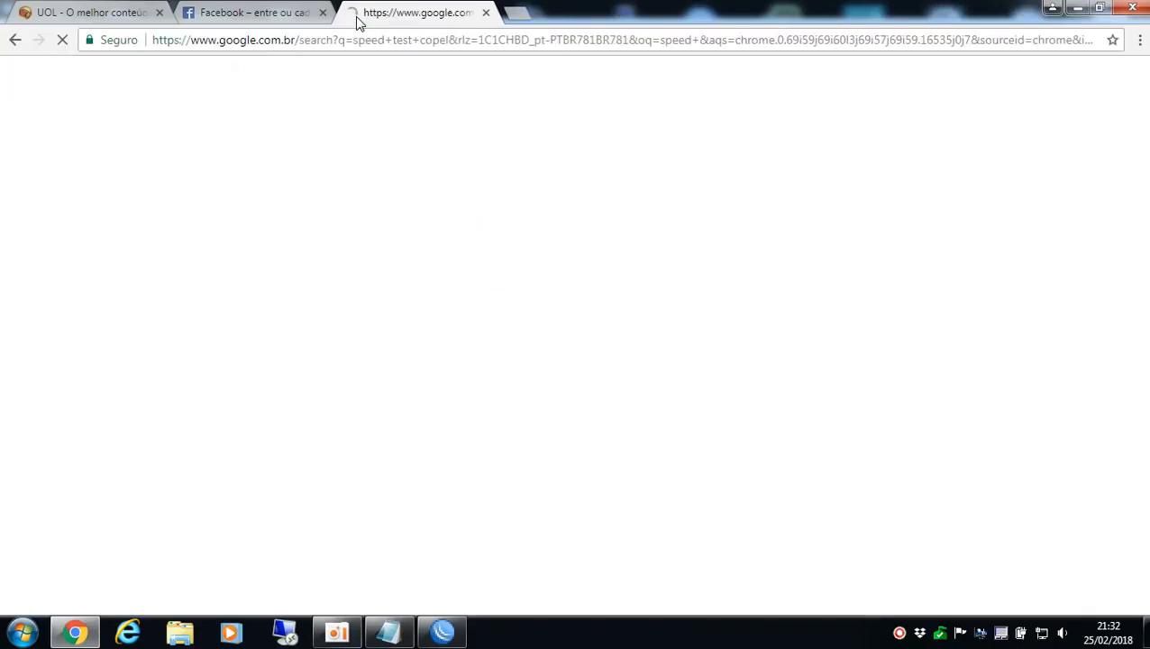
click(262, 214)
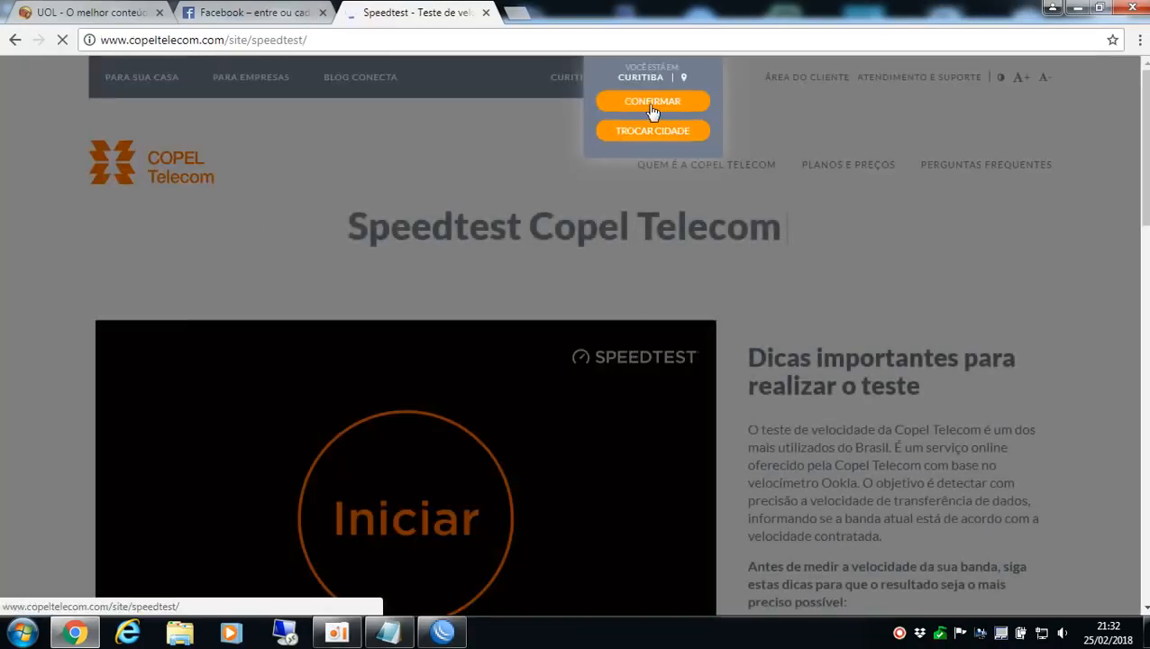
Confirm Curitiba as the city and start the Copel Telecom speed test
click(652, 103)
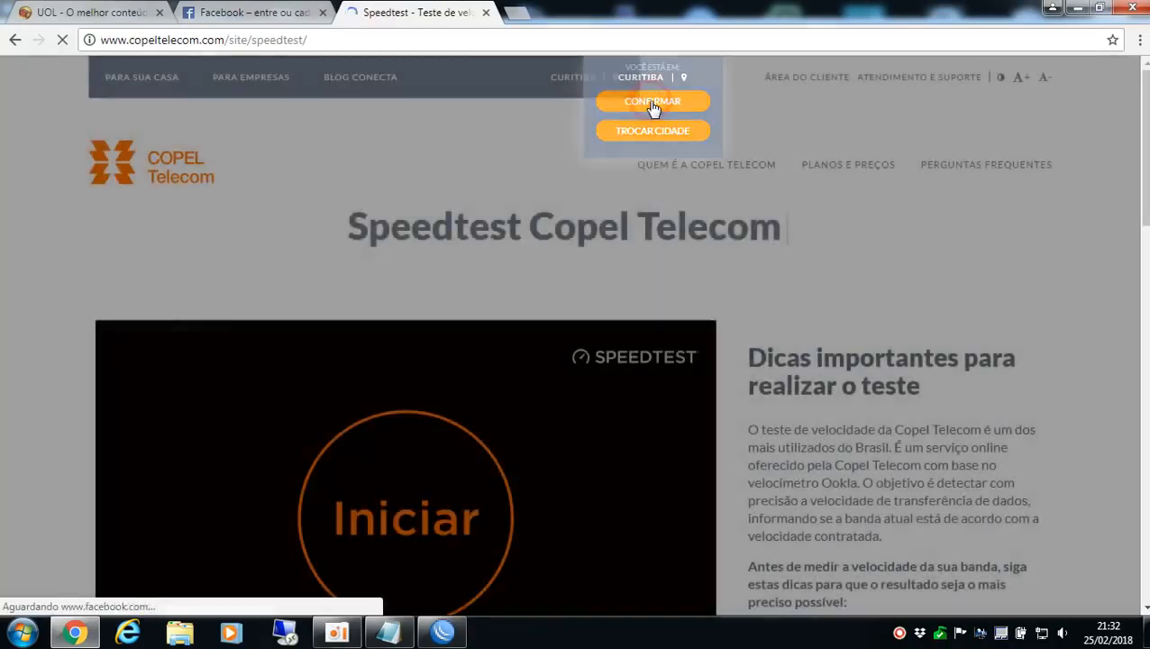
scroll(483, 477, down, 3)
click(384, 277)
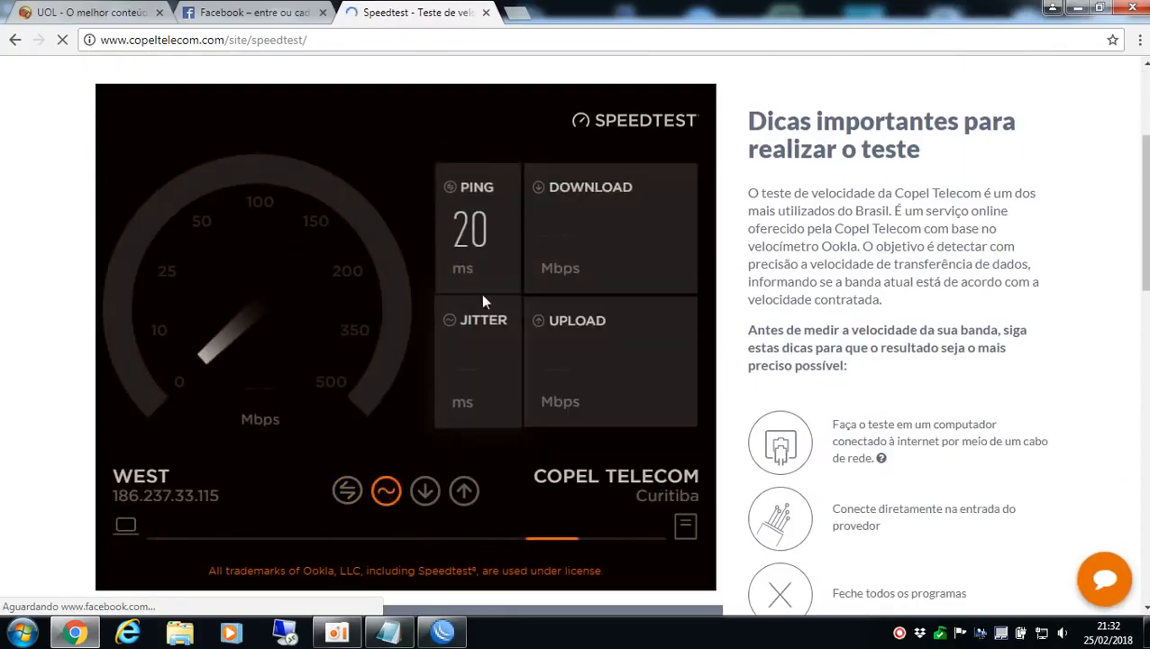
Switch to WinBox and compare the live Tx and Rx traffic of ETH1-WAN1 and ETH2-WAN2 during the speed test
mouse_move(451, 634)
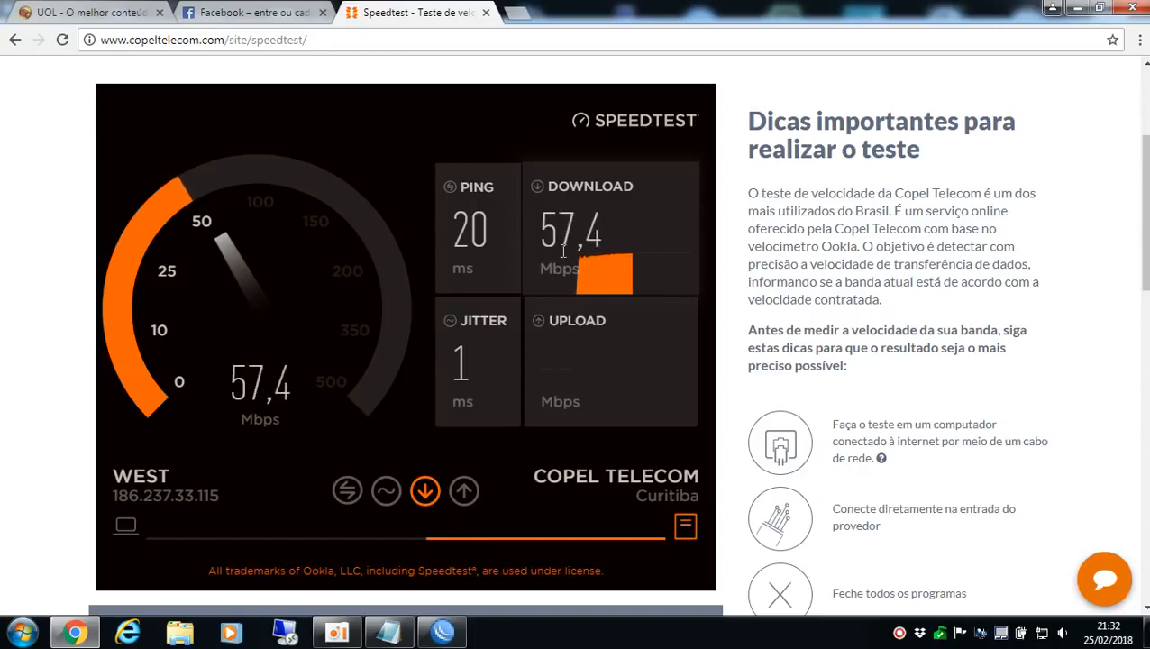
click(441, 631)
click(72, 109)
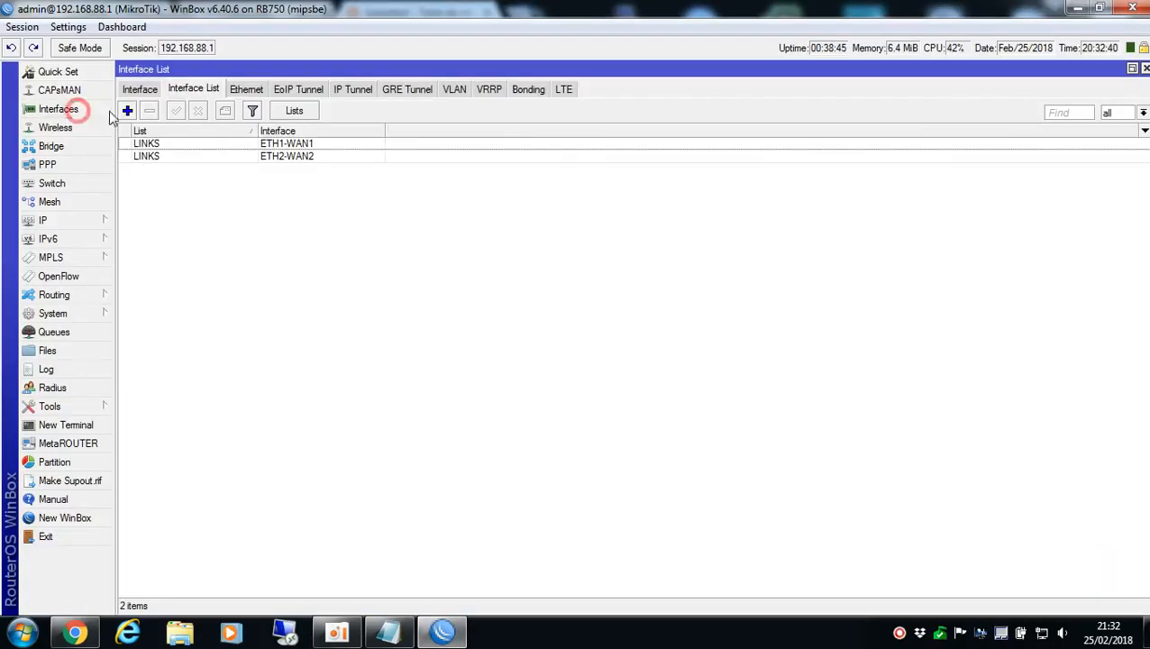
click(140, 88)
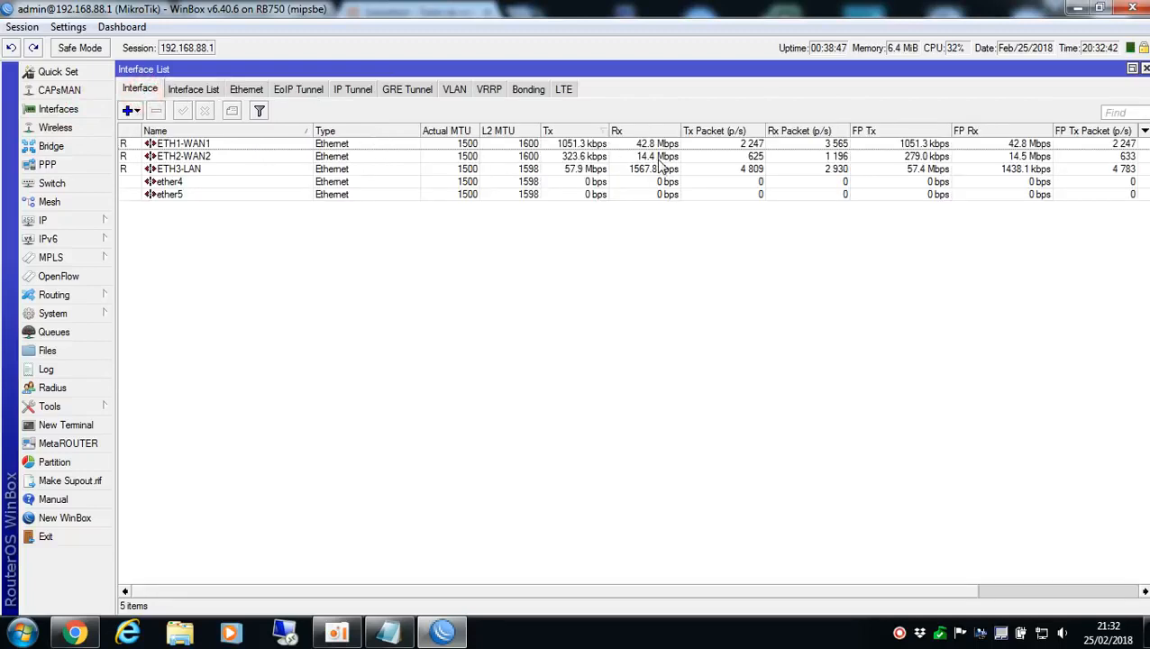
click(655, 156)
click(651, 144)
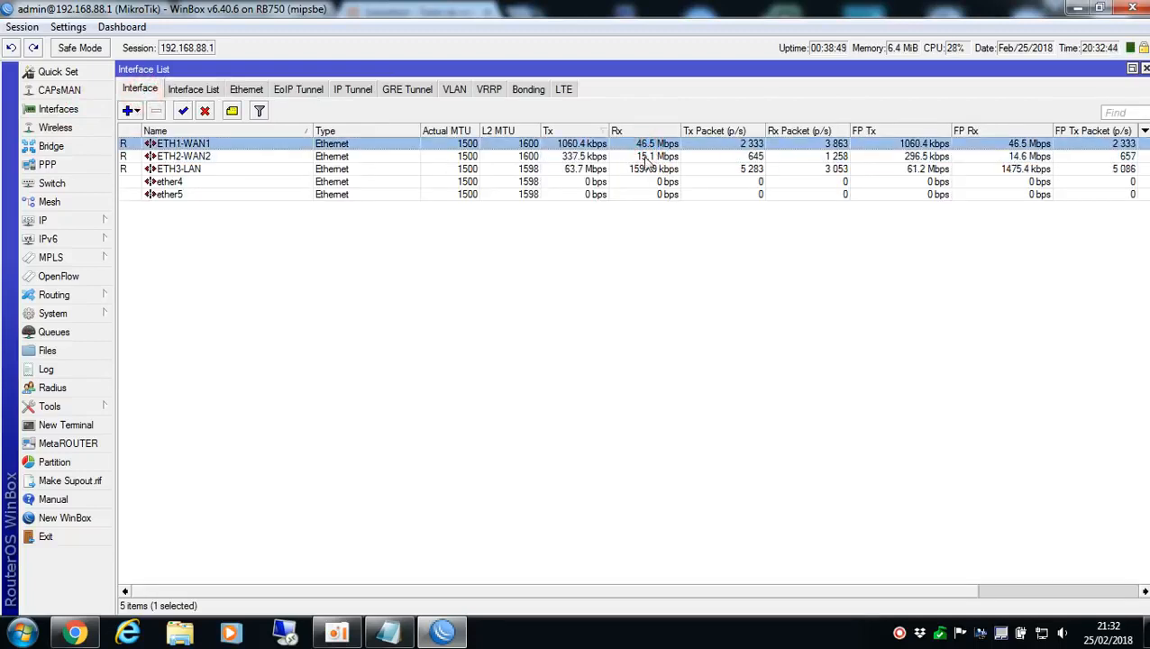
click(651, 157)
click(658, 145)
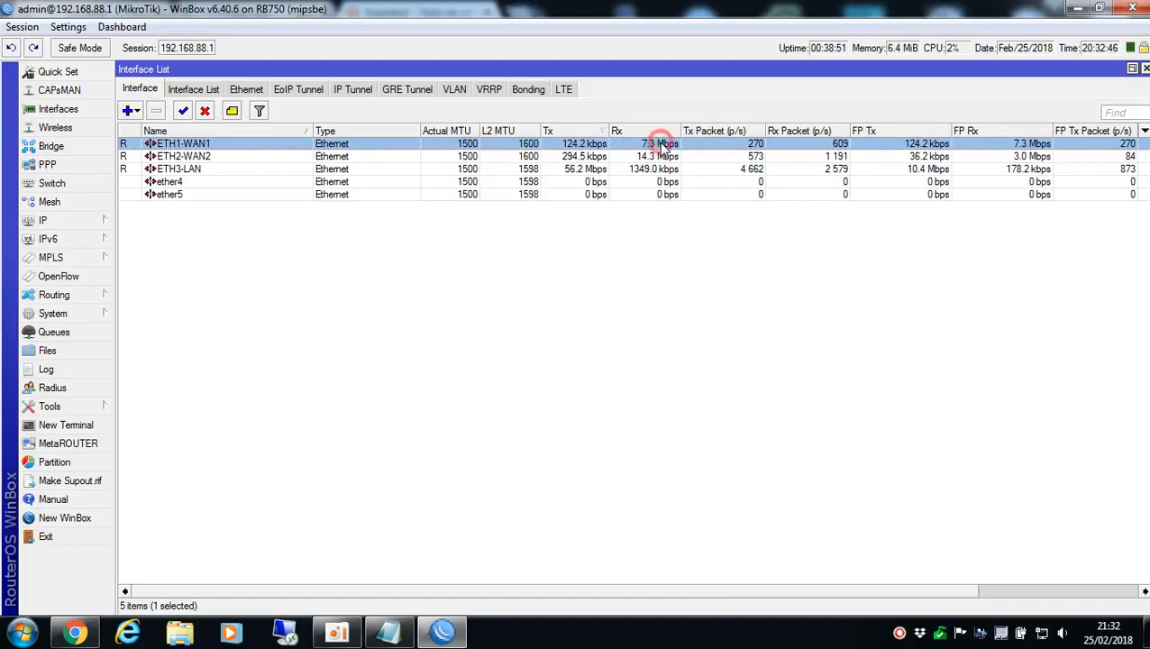
click(644, 158)
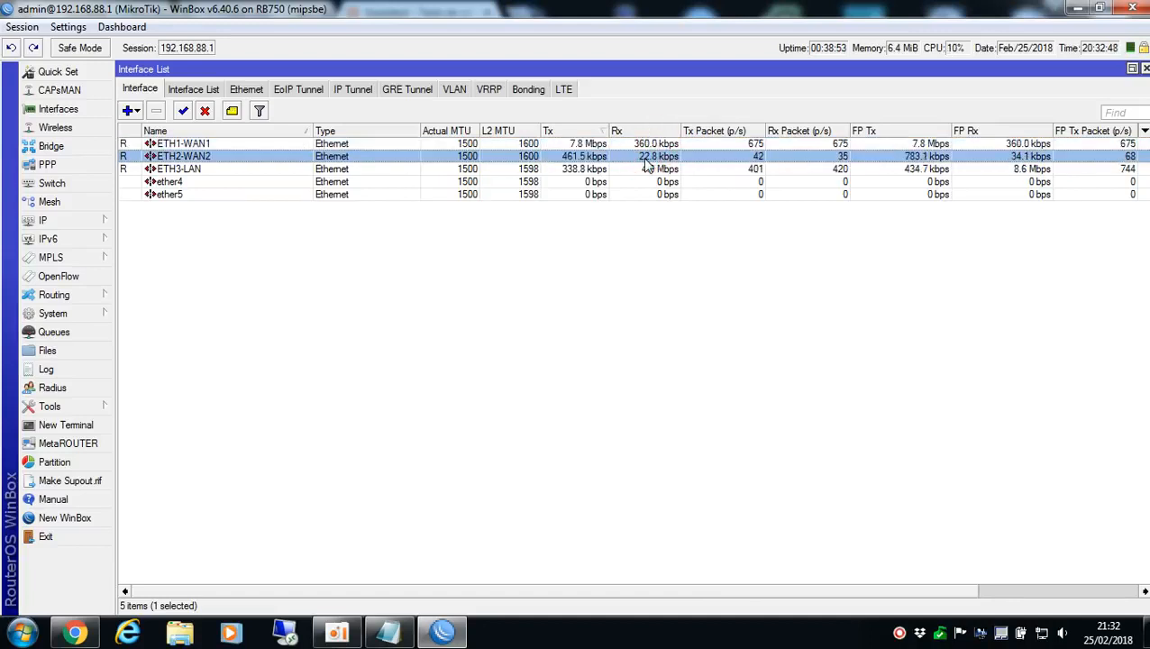
Return to Chrome and close the Copel Telecom Speedtest tab
click(94, 226)
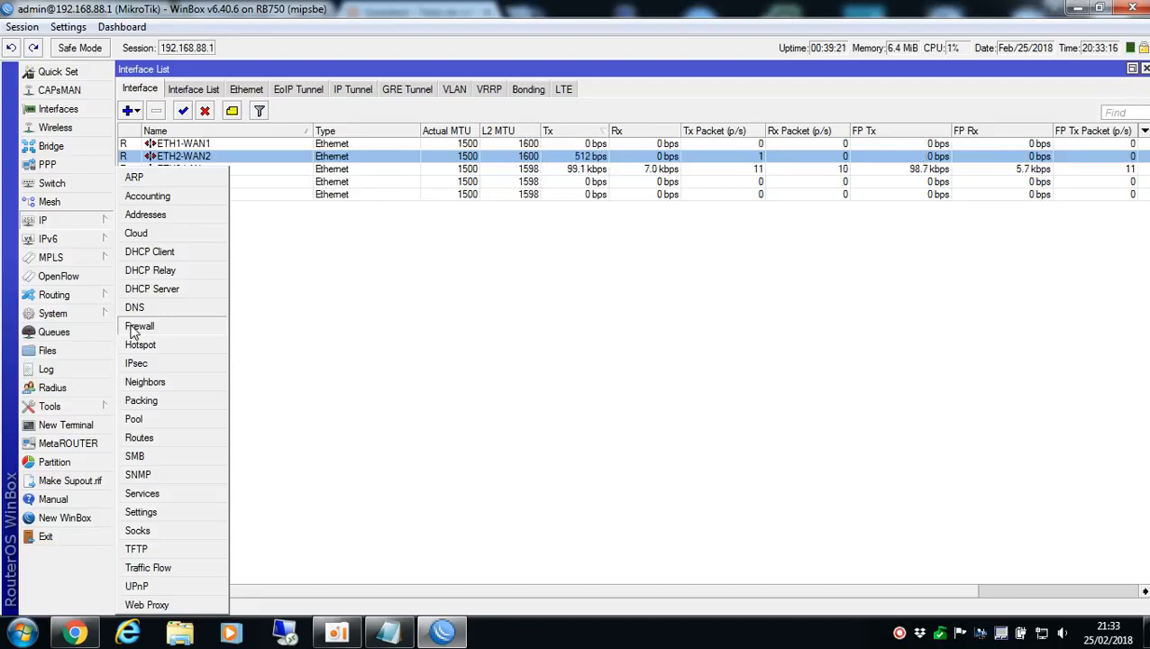
click(455, 355)
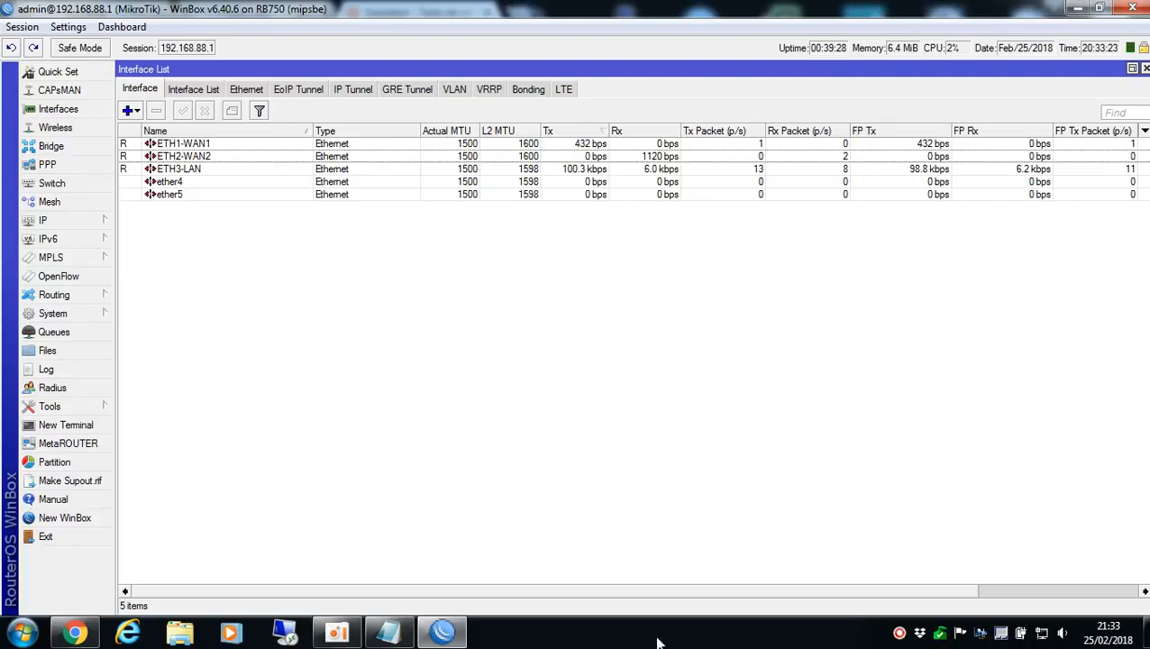
click(457, 634)
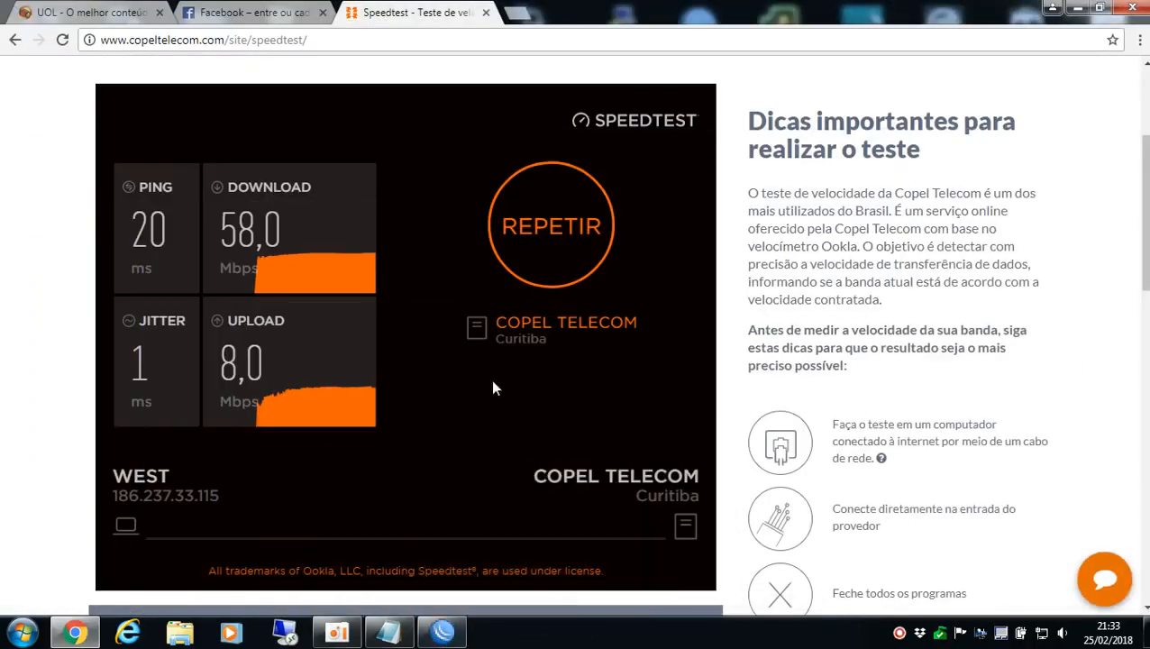
click(484, 12)
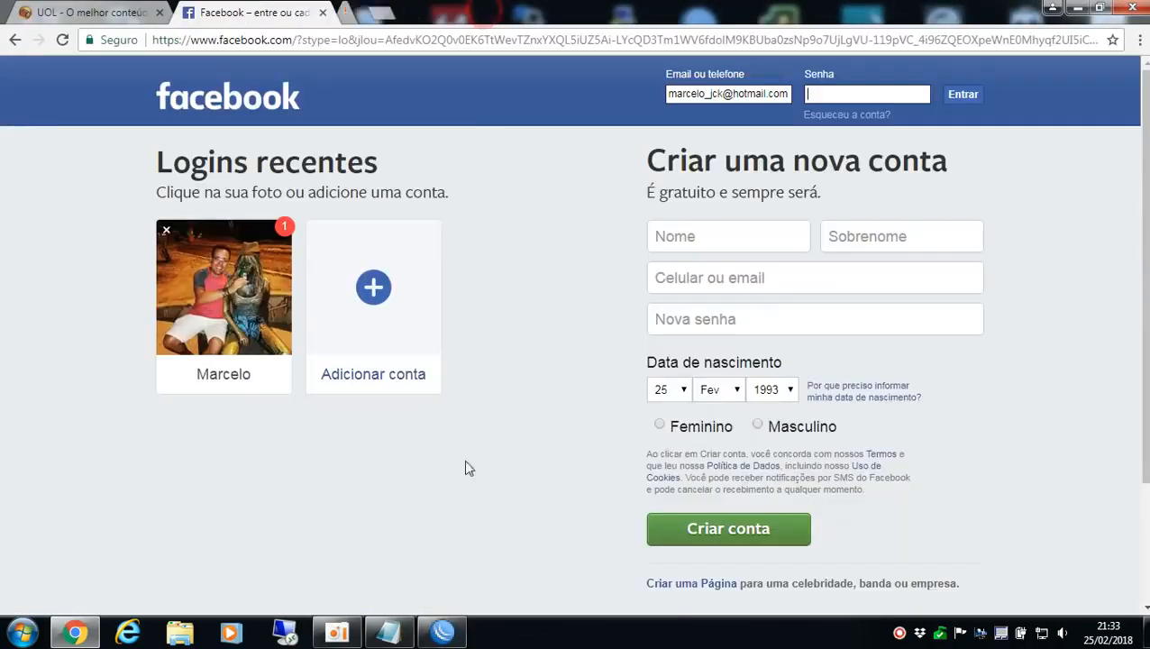
Switch to WinBox and compare the byte and packet counters of the two mark routing rules in the firewall mangle list
click(442, 633)
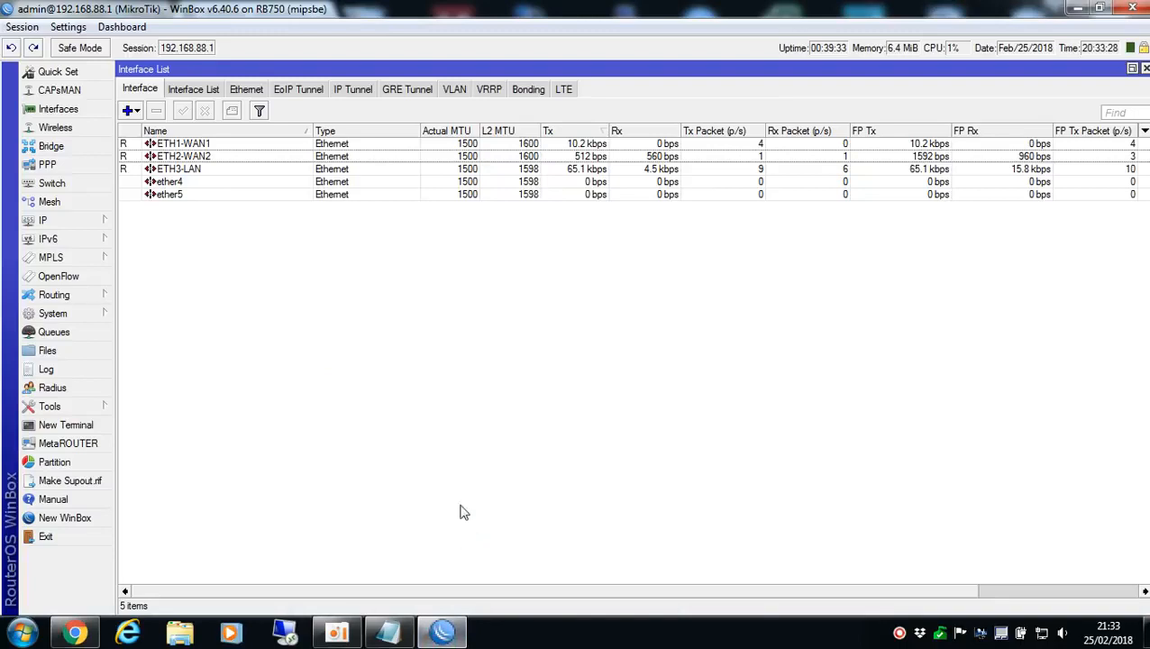
click(79, 224)
click(148, 323)
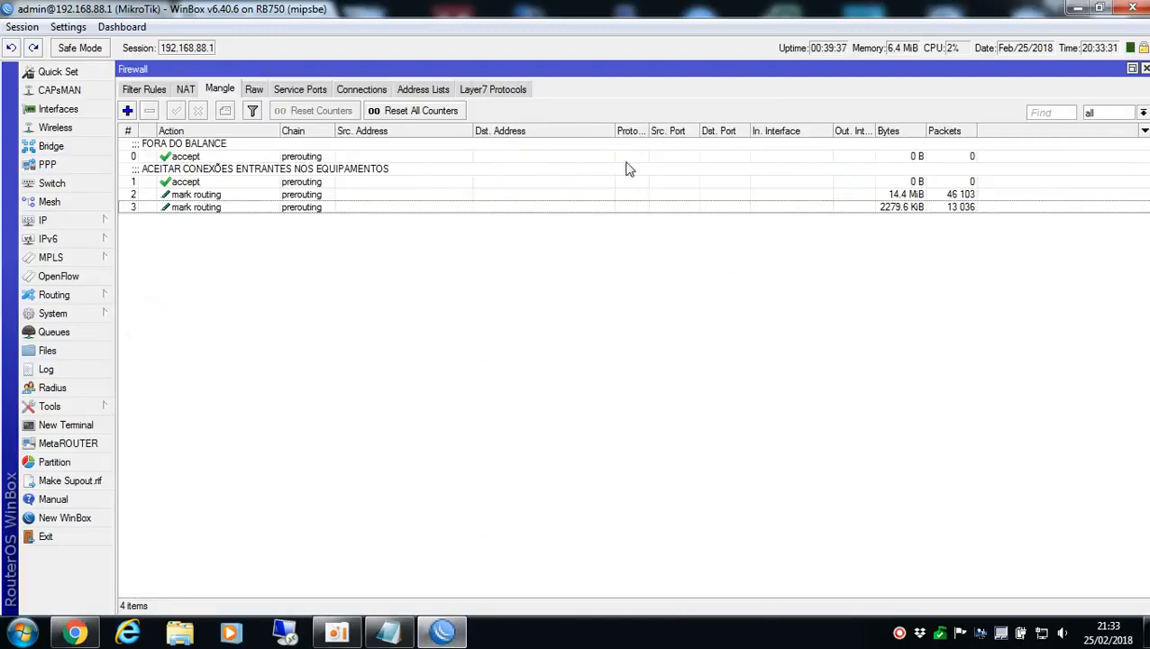
click(901, 193)
click(888, 206)
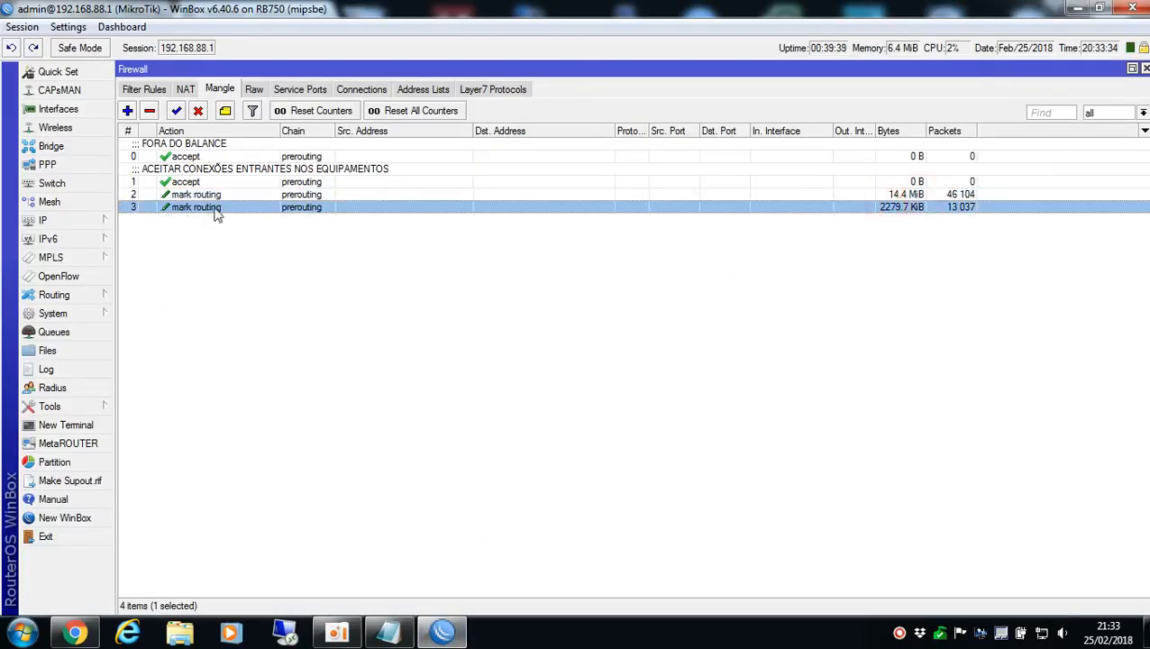
Examine the firewall's NAT masquerade rule and the default filter rules
click(147, 89)
click(186, 89)
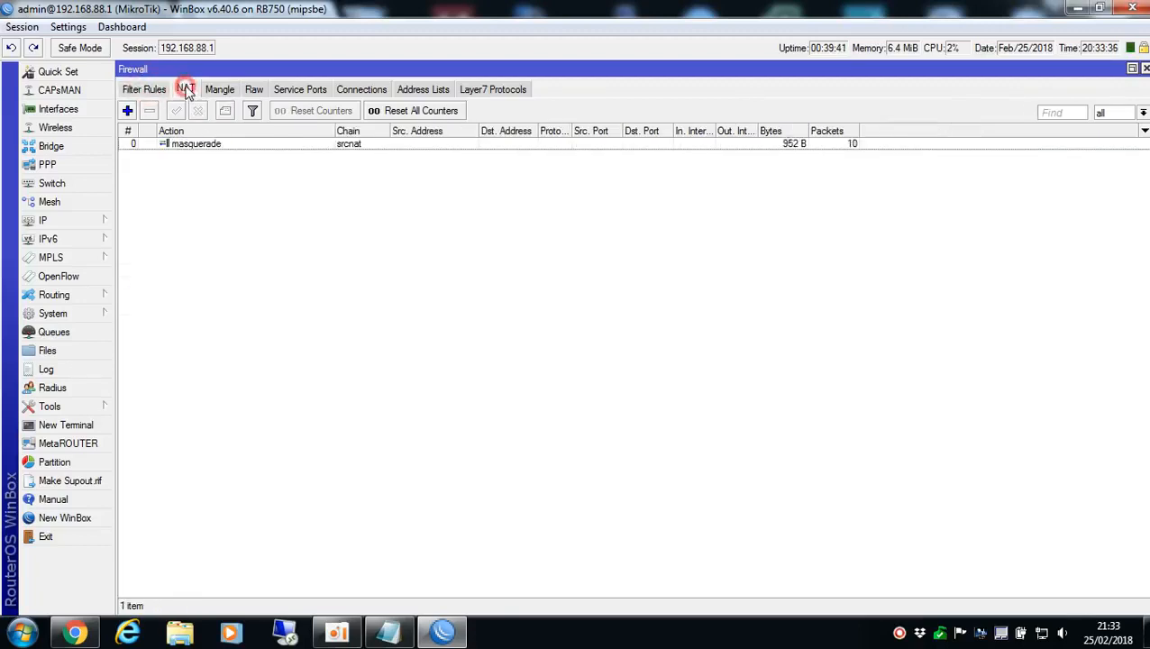
click(219, 93)
click(187, 90)
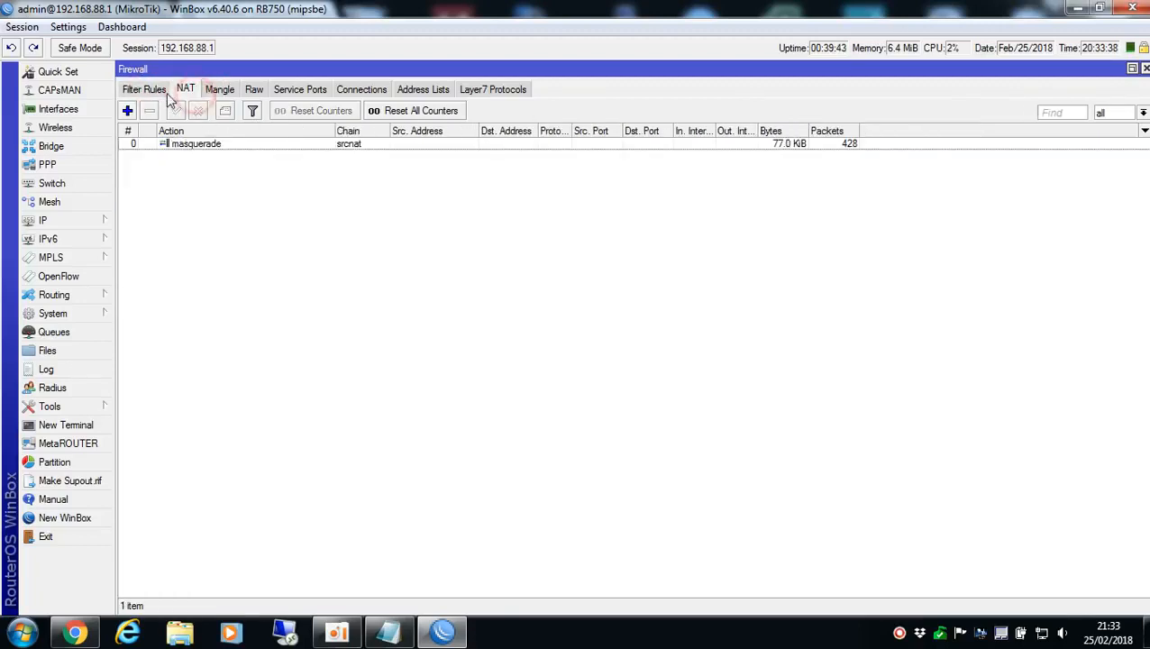
click(147, 91)
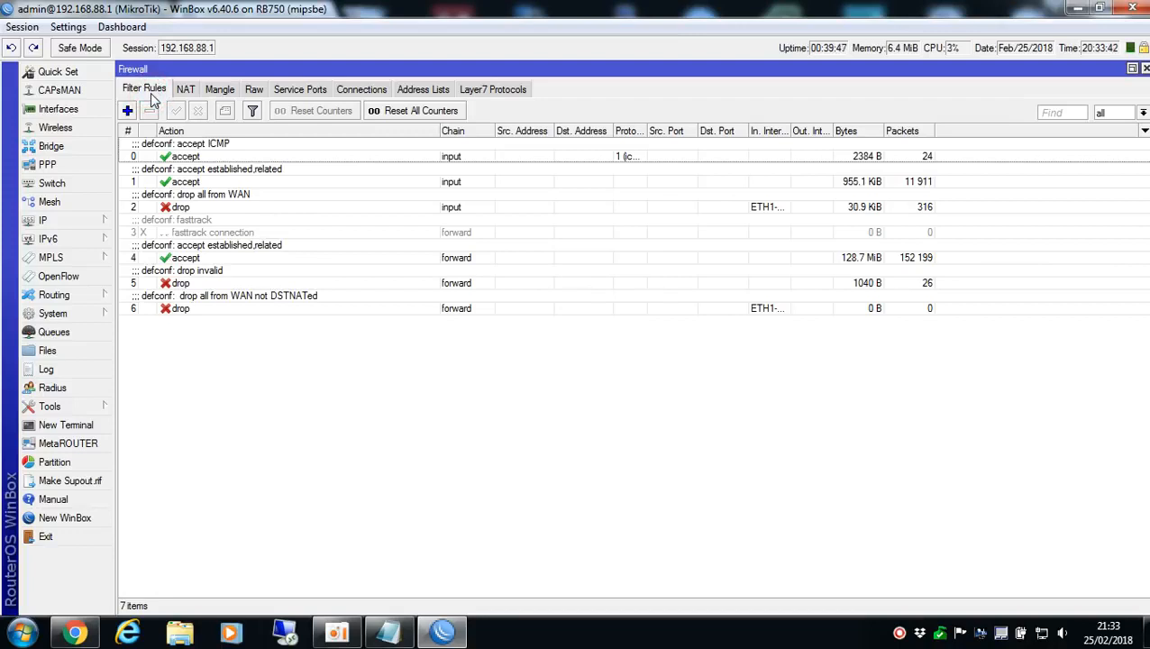
Review the mangle accept rule for incoming equipment connections and both mark routing rules
click(219, 90)
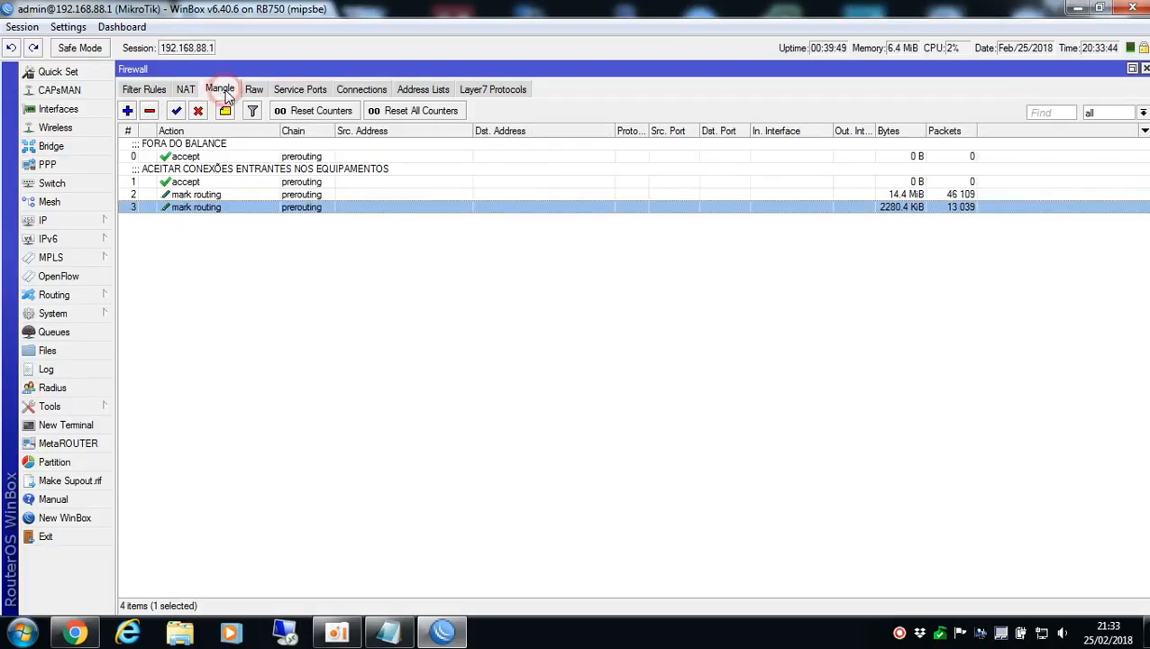
click(200, 175)
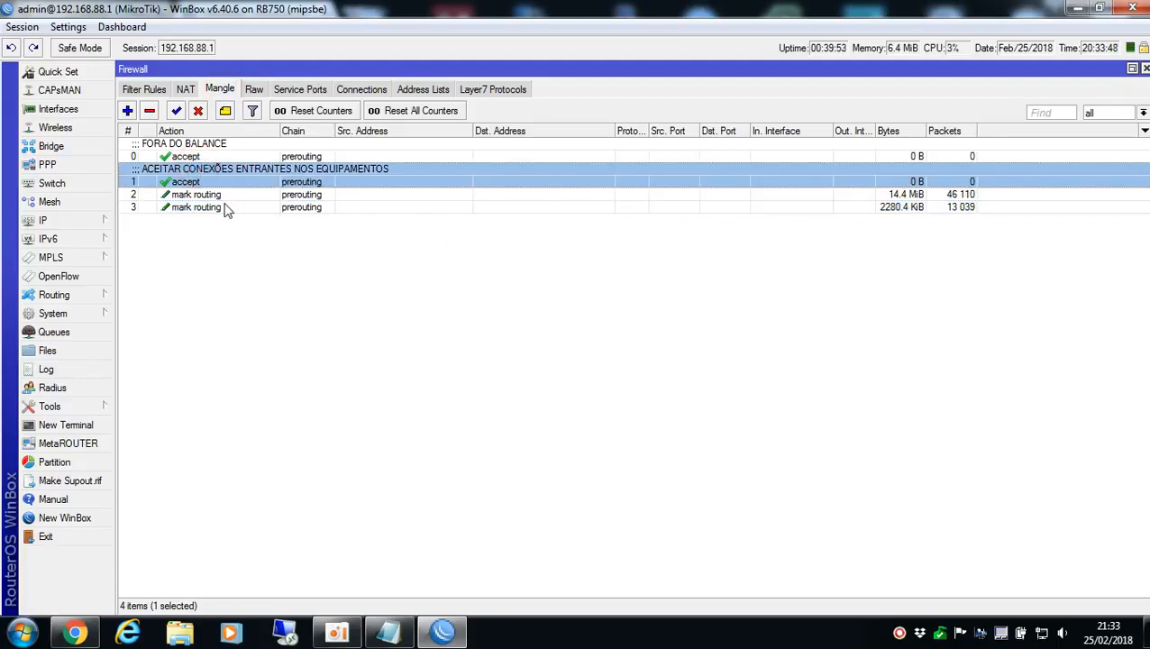
click(225, 198)
click(196, 207)
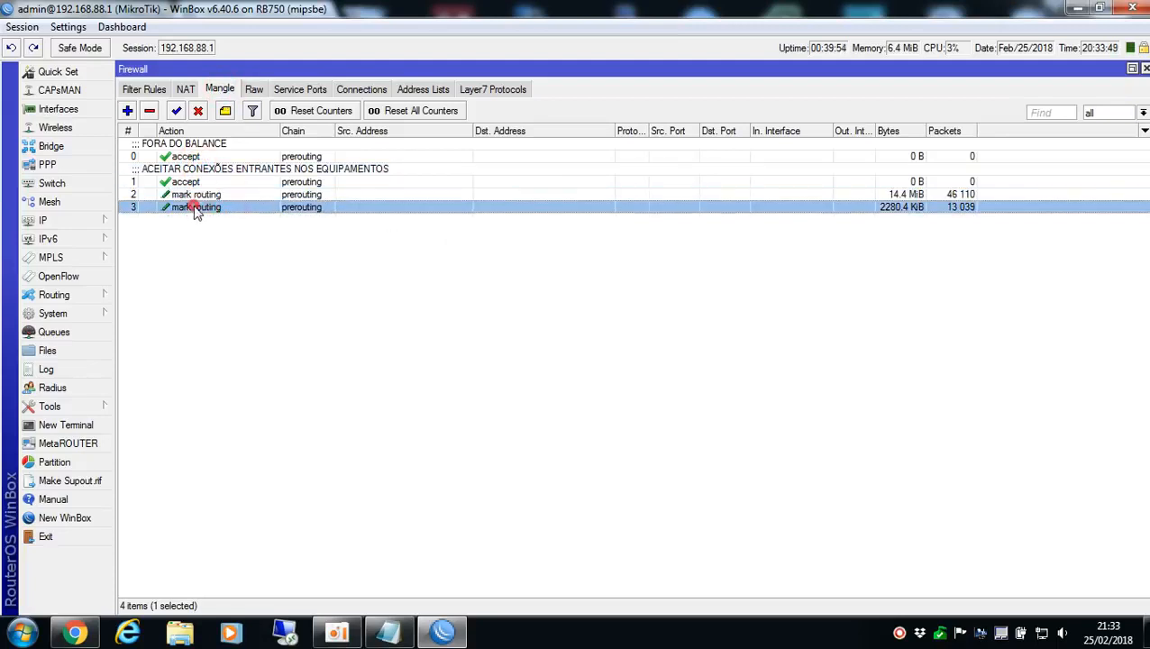
Close the Firewall and Interface List windows and exit WinBox
click(1145, 68)
click(1142, 69)
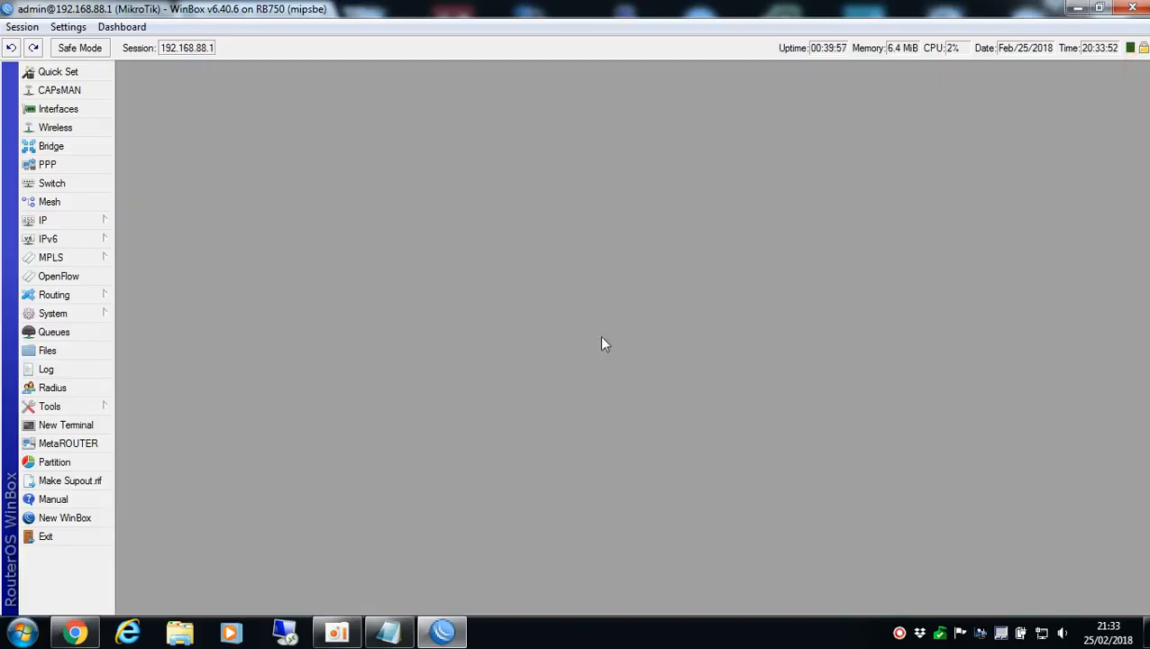
click(43, 539)
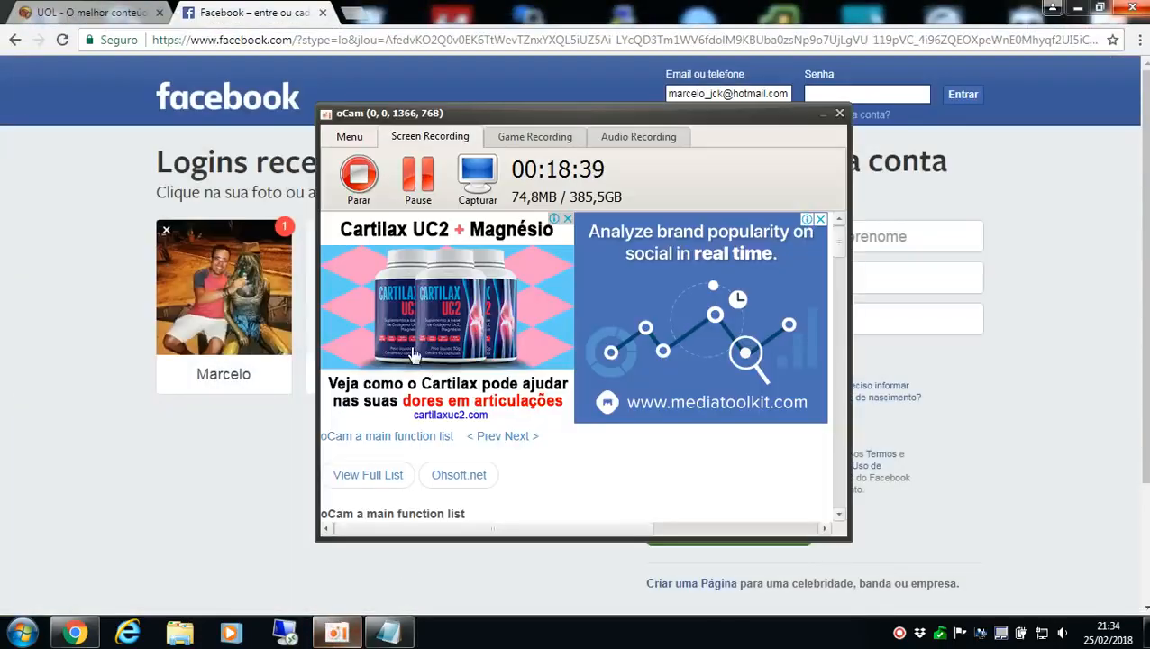